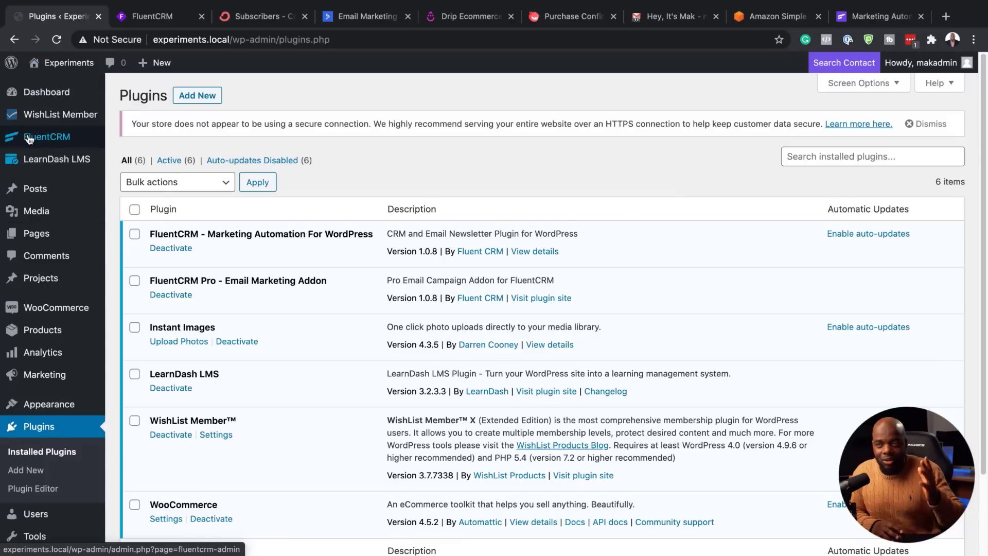
Step: Open the FluentCRM Dashboard from the WordPress admin sidebar
mouse_move(49, 144)
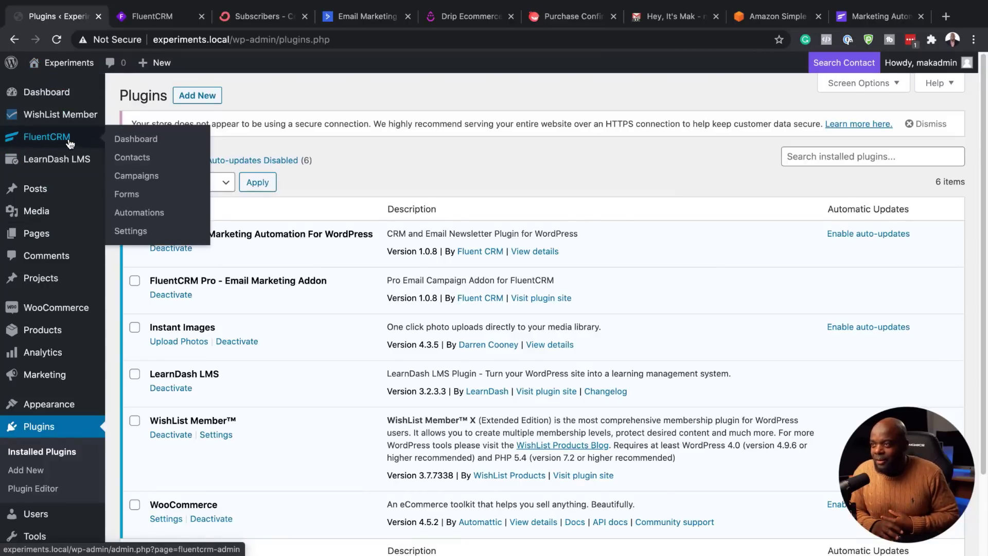
click(69, 143)
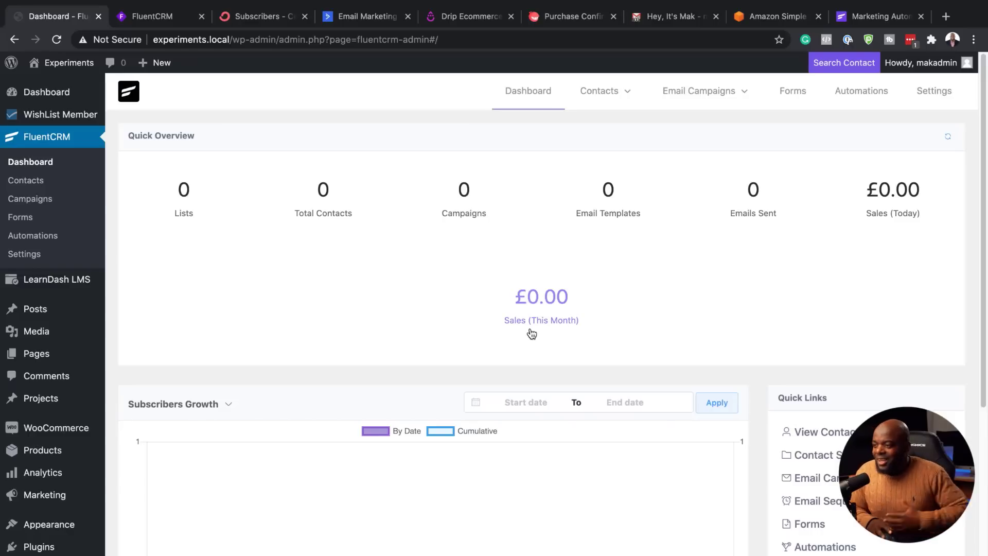
Step: Set the dashboard chart dropdown to Email Link Click Stats, briefly viewing email sending stats
scroll(309, 390, down, 4)
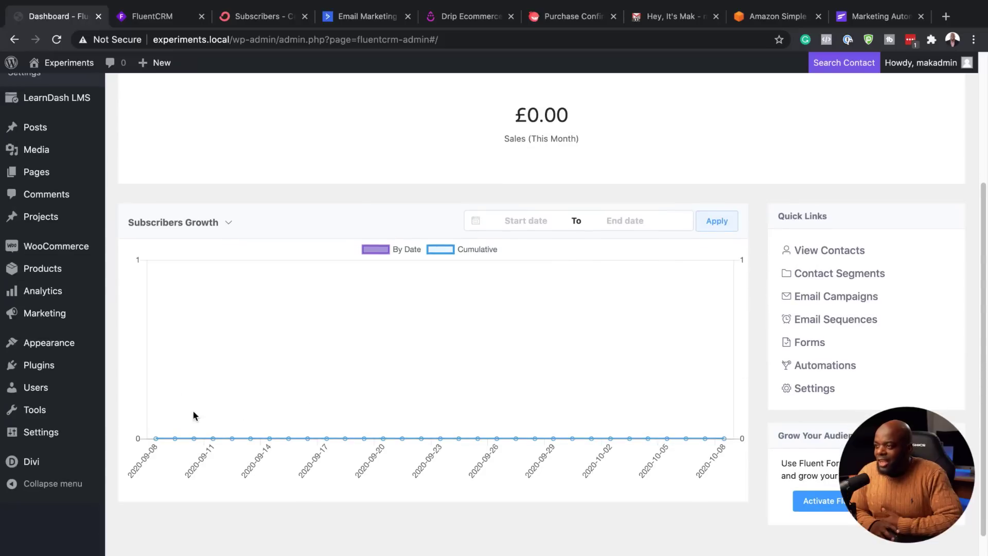
click(229, 221)
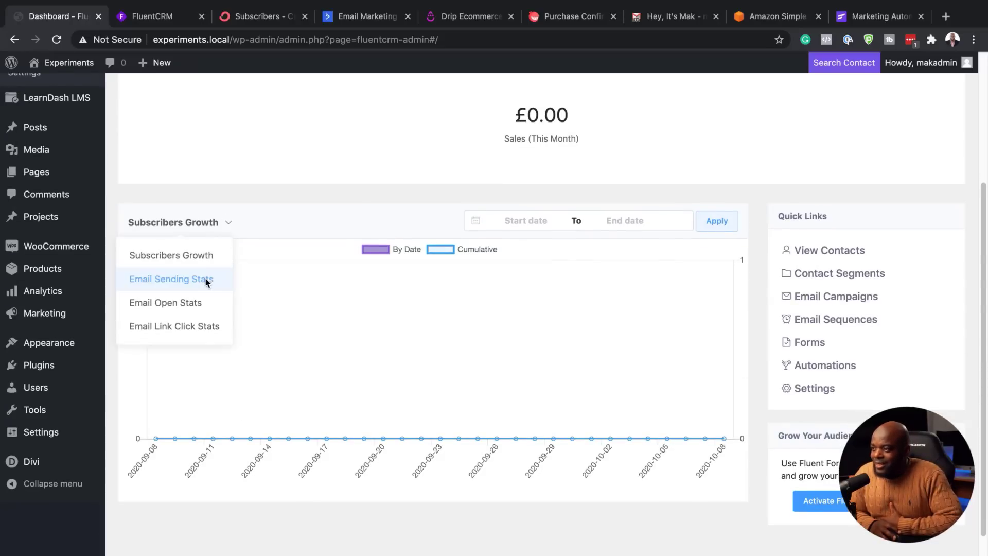
click(225, 286)
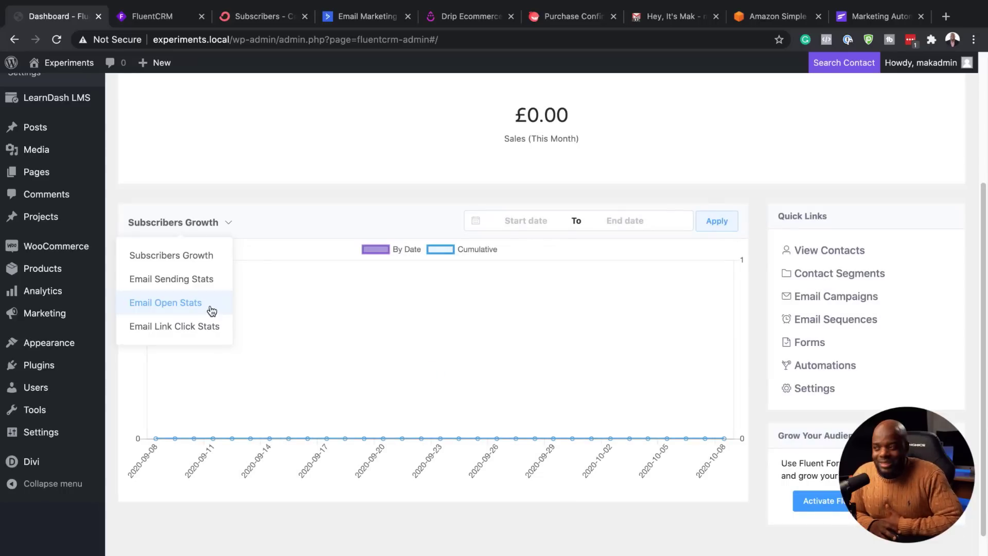
click(211, 329)
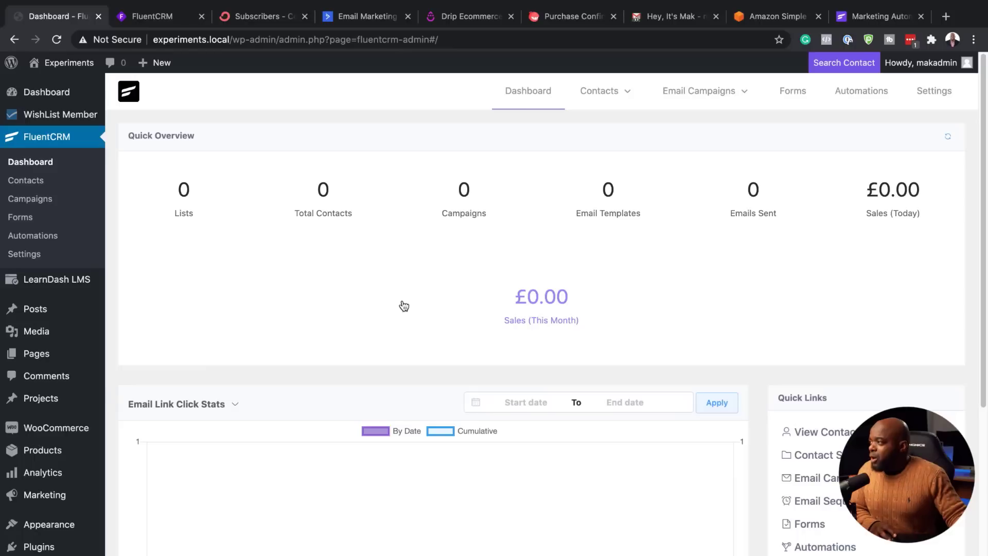
Step: Add a contact with prefix Mr, the contact's first name and e-mail, then start the subscriber import
mouse_move(618, 92)
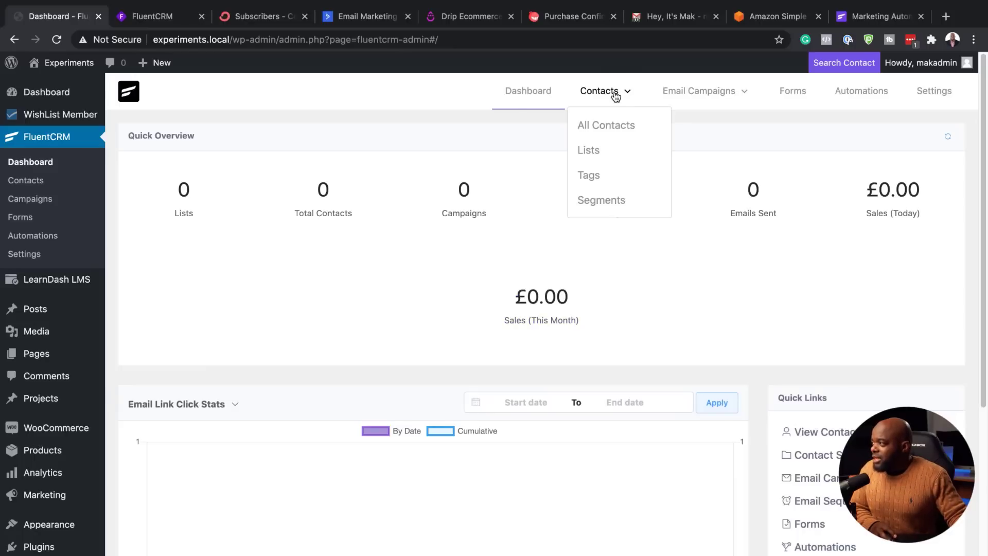
click(610, 126)
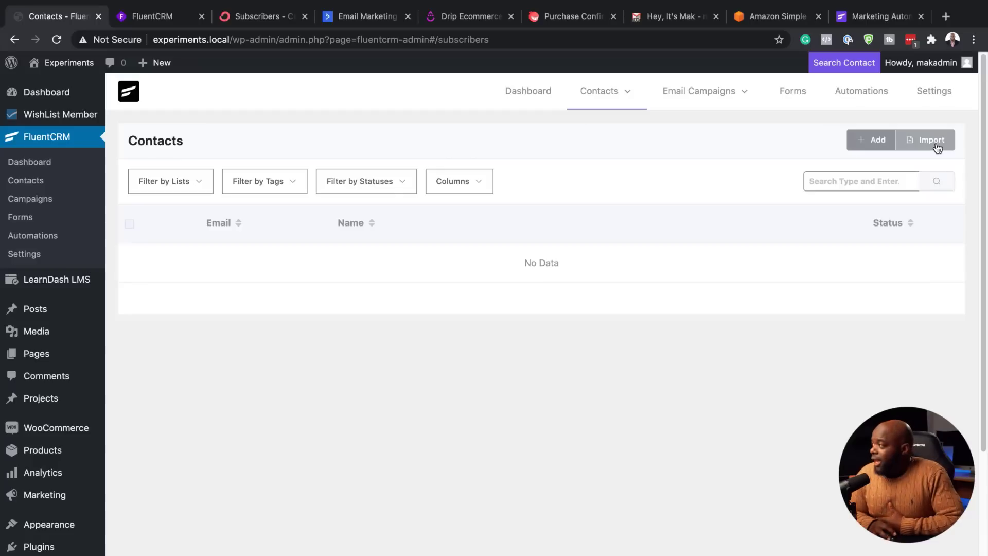
click(873, 144)
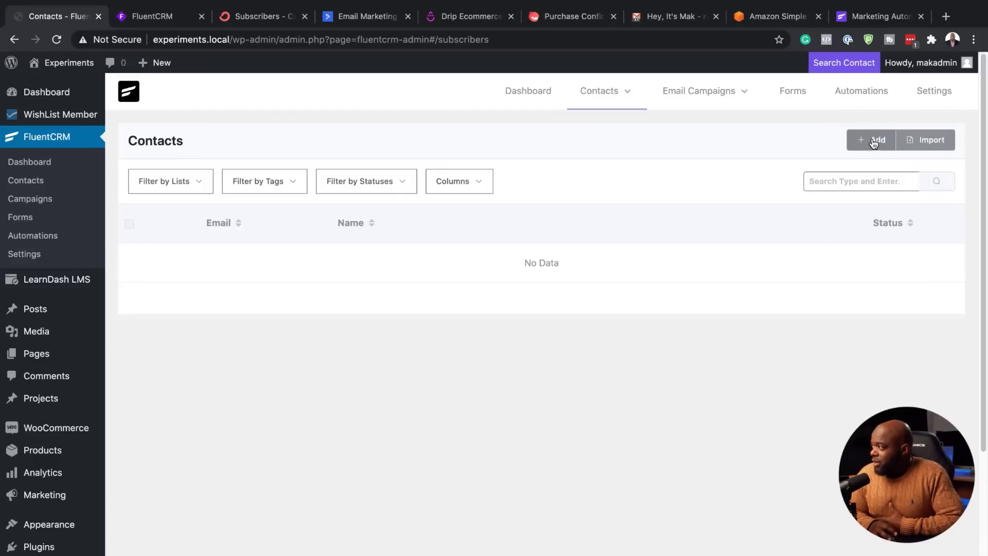
click(318, 185)
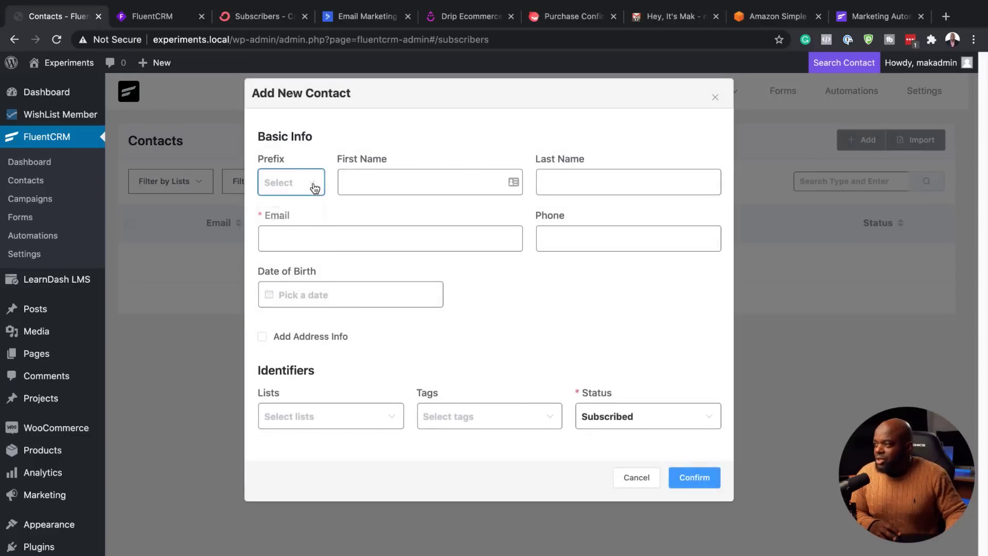
click(278, 218)
click(389, 184)
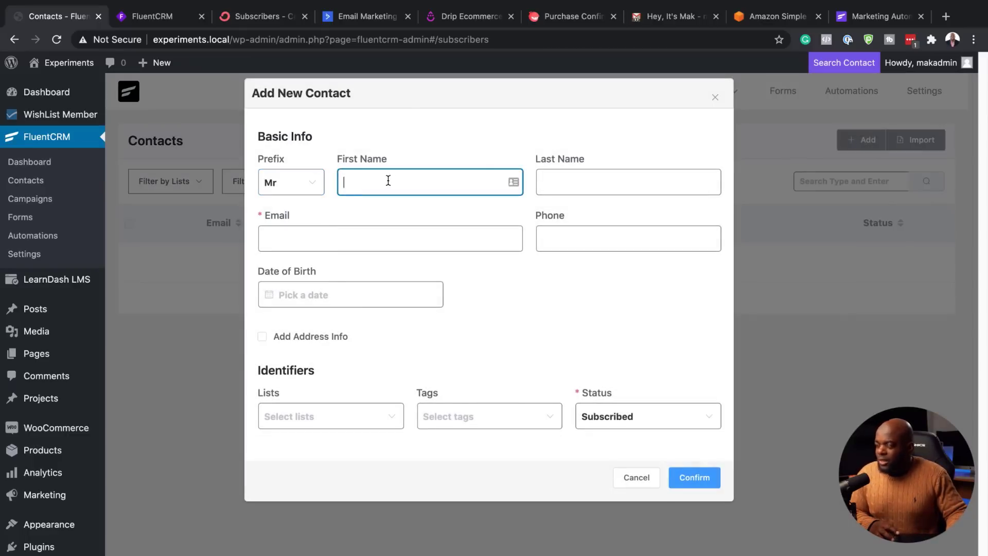
text(Mak)
click(331, 249)
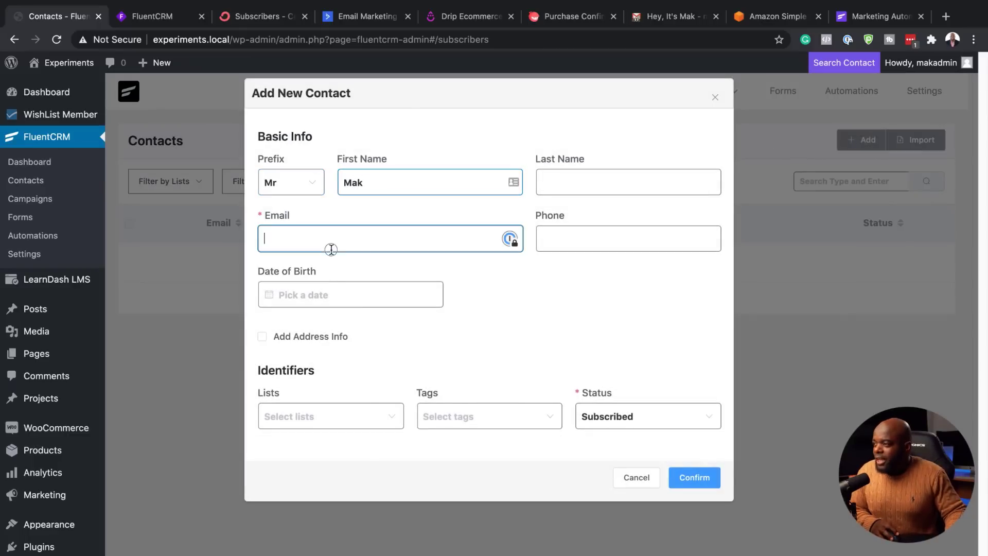
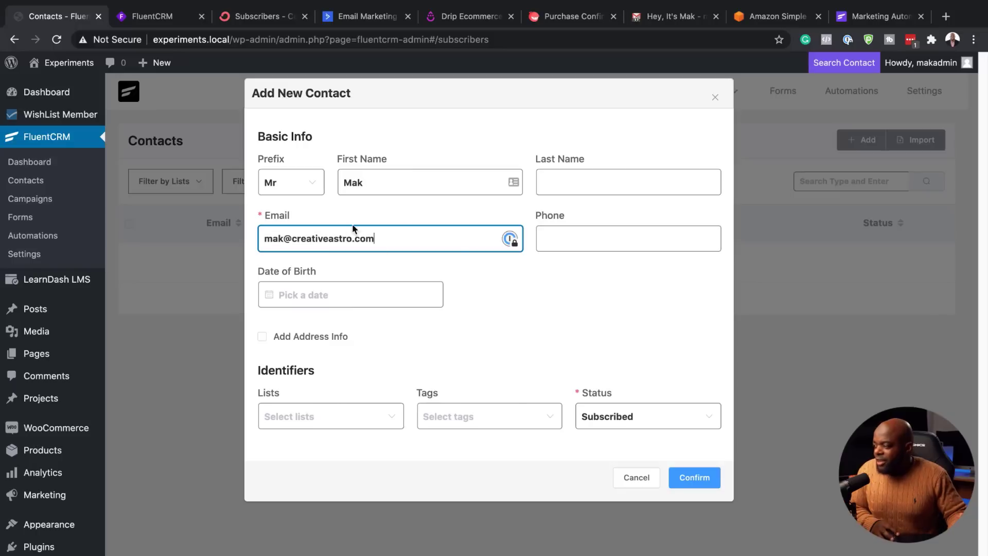
click(691, 481)
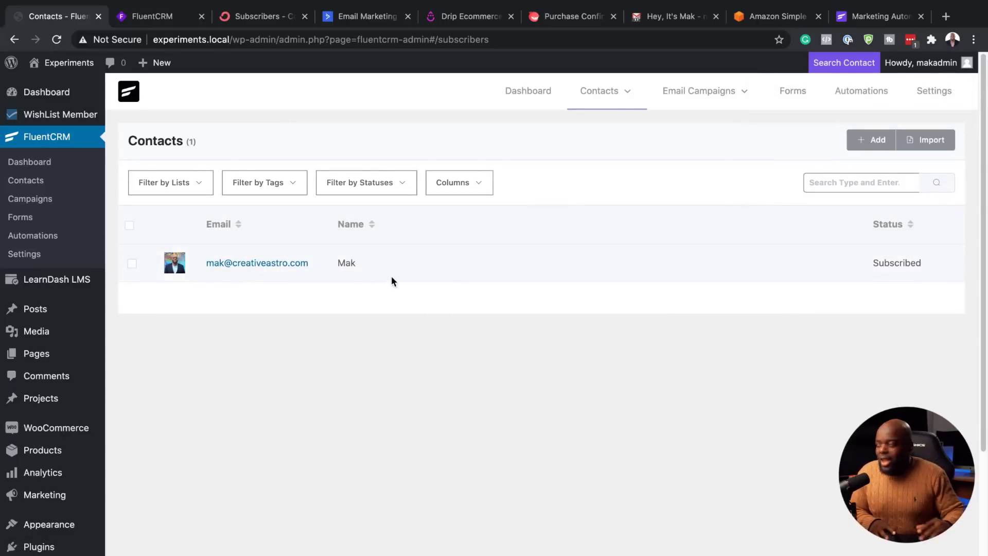
click(935, 142)
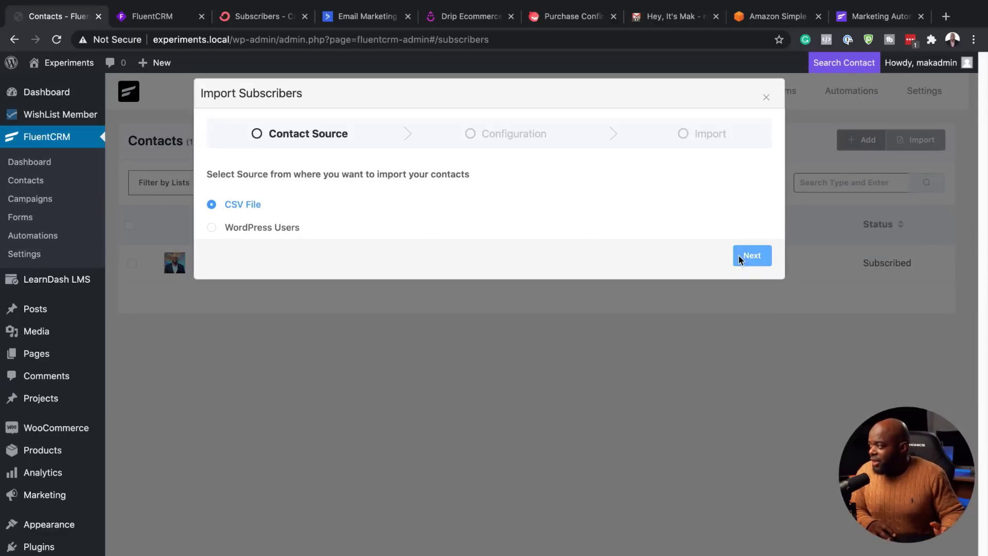
Step: Try a CSV File import with comma delimiter, then close it without uploading
click(756, 258)
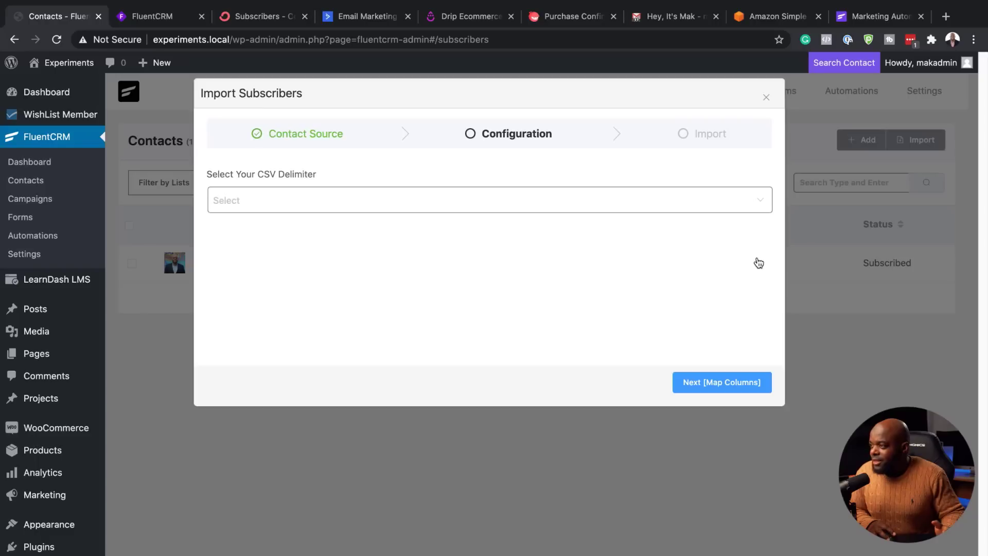
click(359, 200)
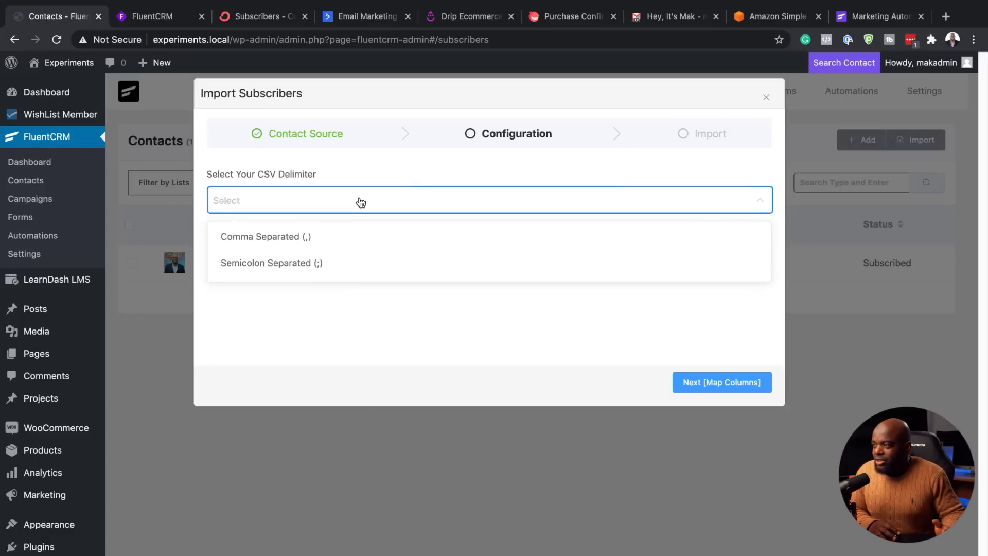
click(277, 239)
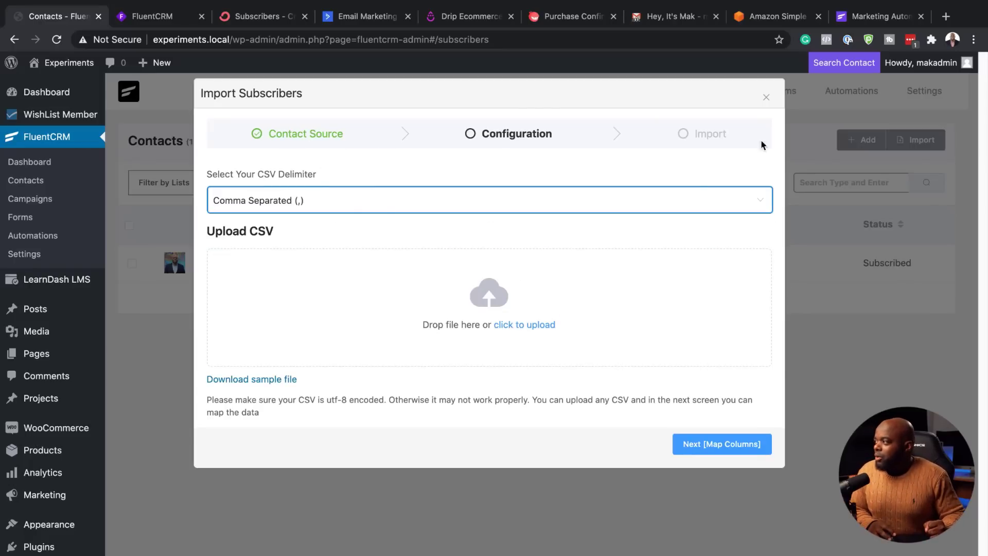
click(766, 98)
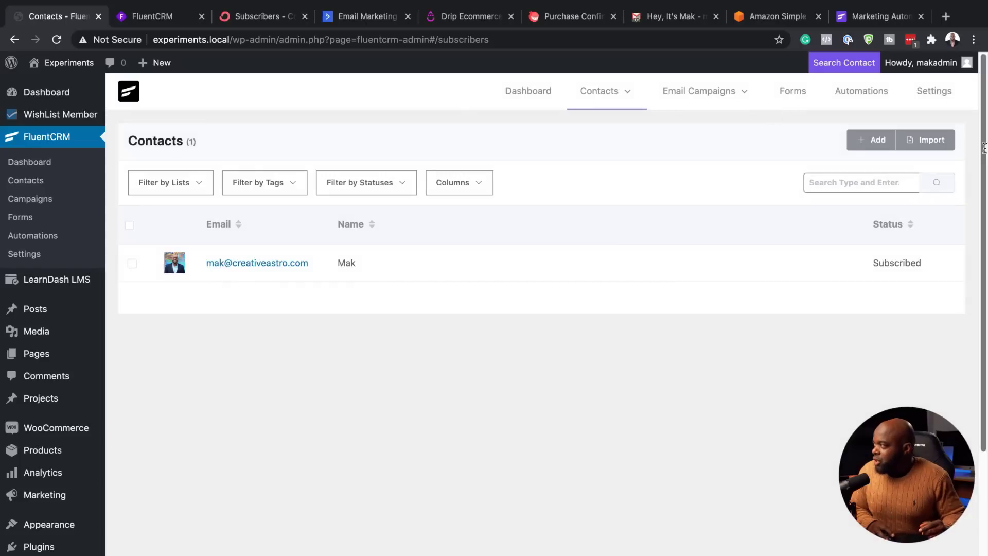
Step: Import from WordPress Users with the Customer role up to Review Data, then close it
click(932, 141)
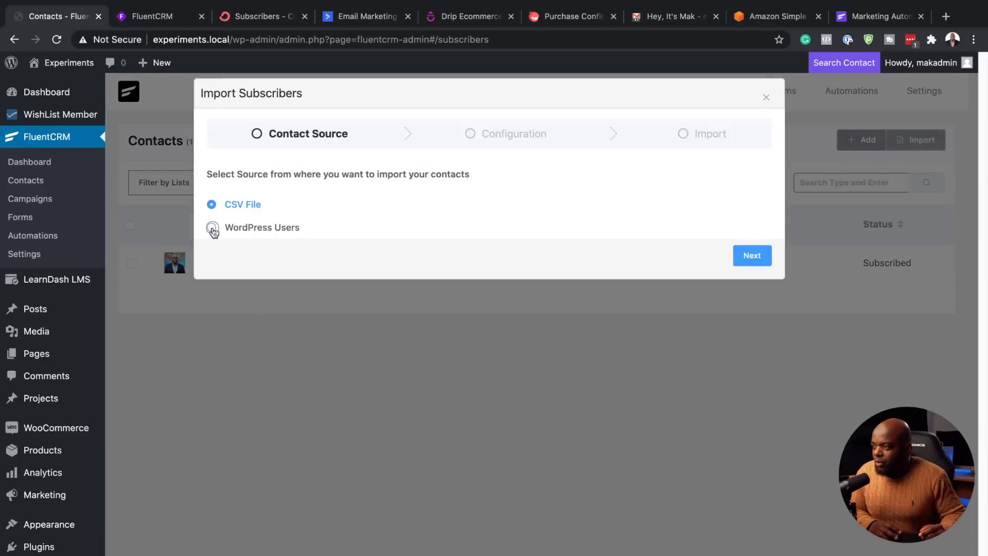
click(213, 230)
click(744, 256)
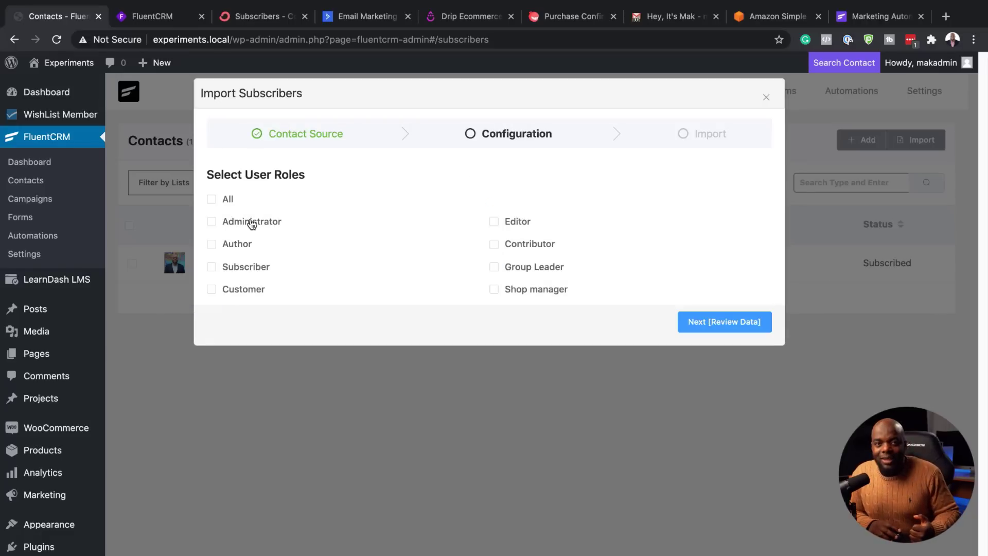
click(211, 290)
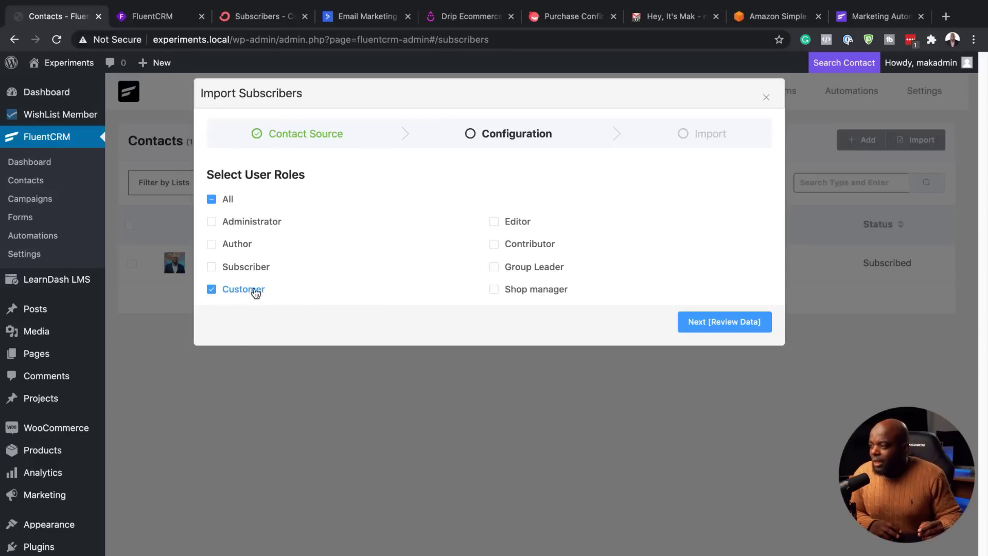
click(696, 323)
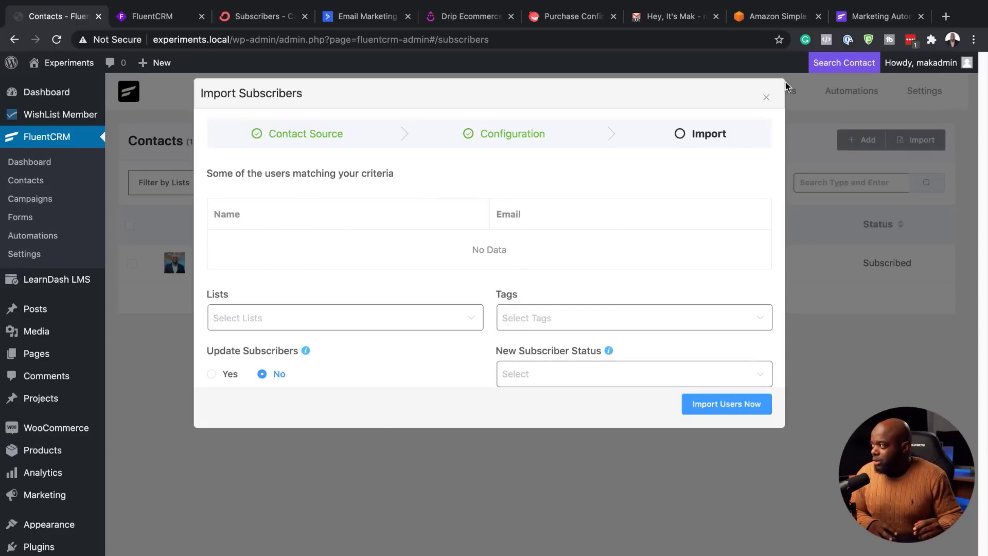
click(766, 97)
mouse_move(607, 98)
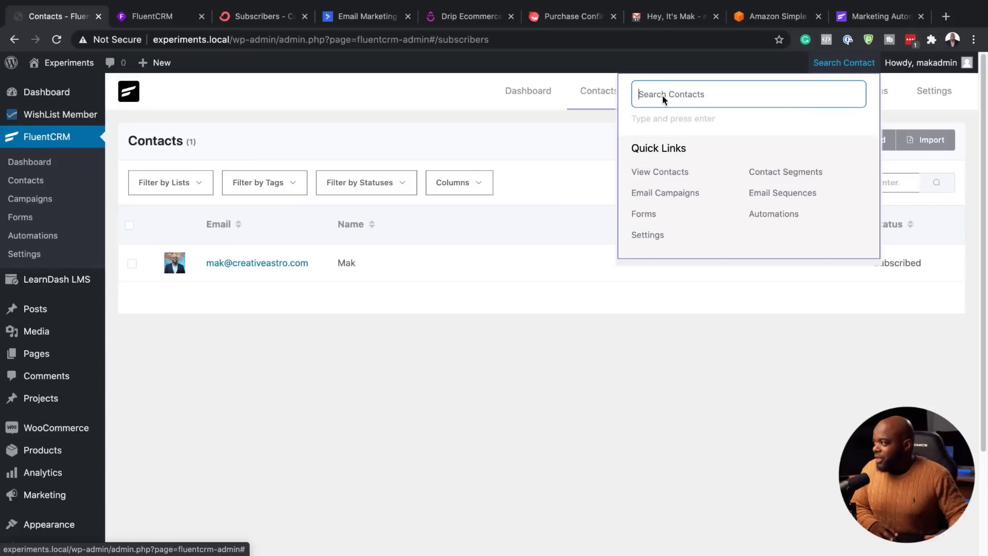
Step: On Contacts > Tags, create a tag titled 'freebie' with its auto-filled slug
click(595, 177)
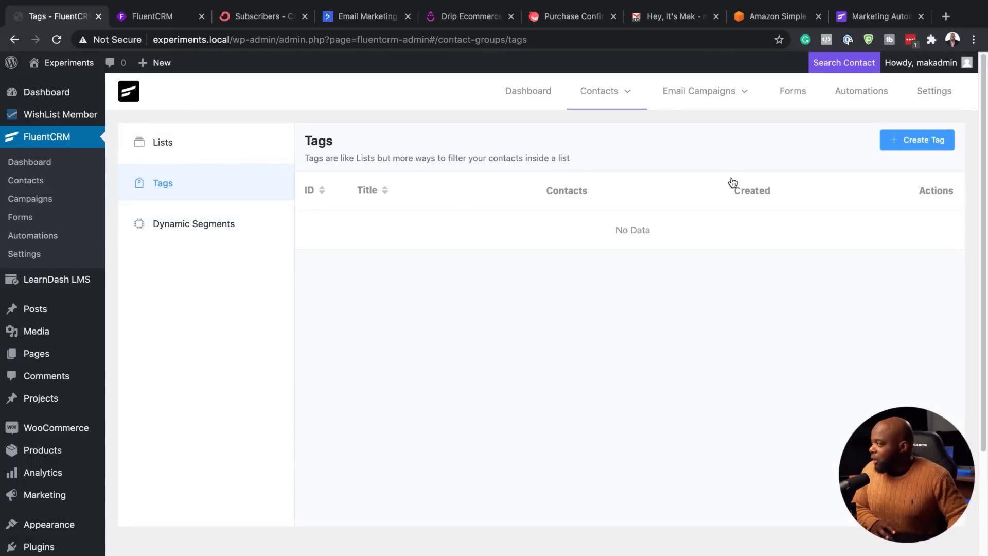
click(924, 141)
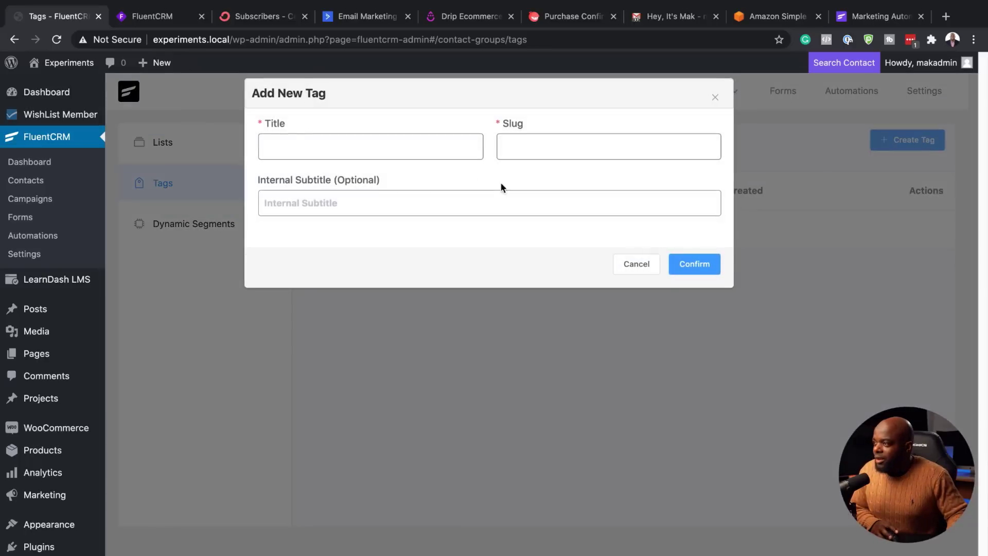
click(405, 147)
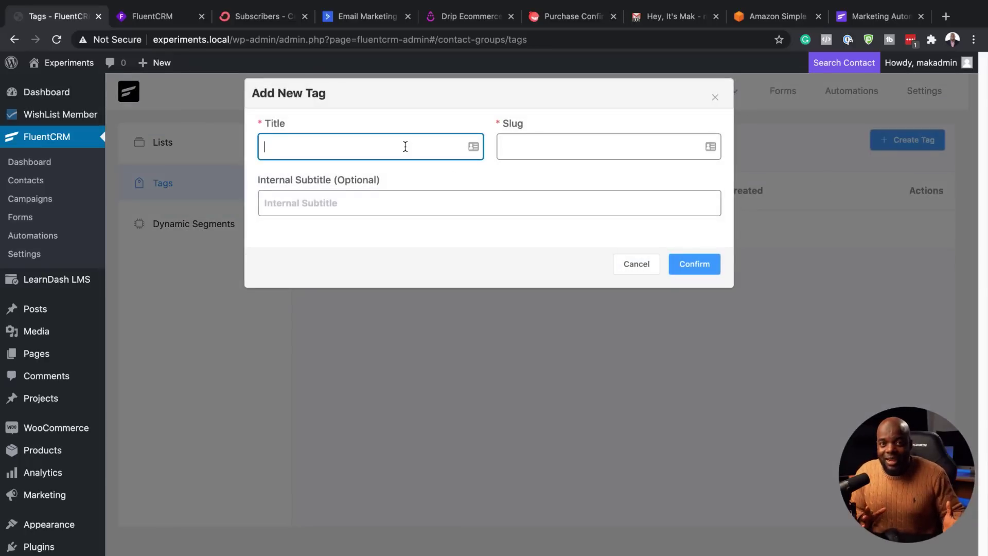
text(freebie)
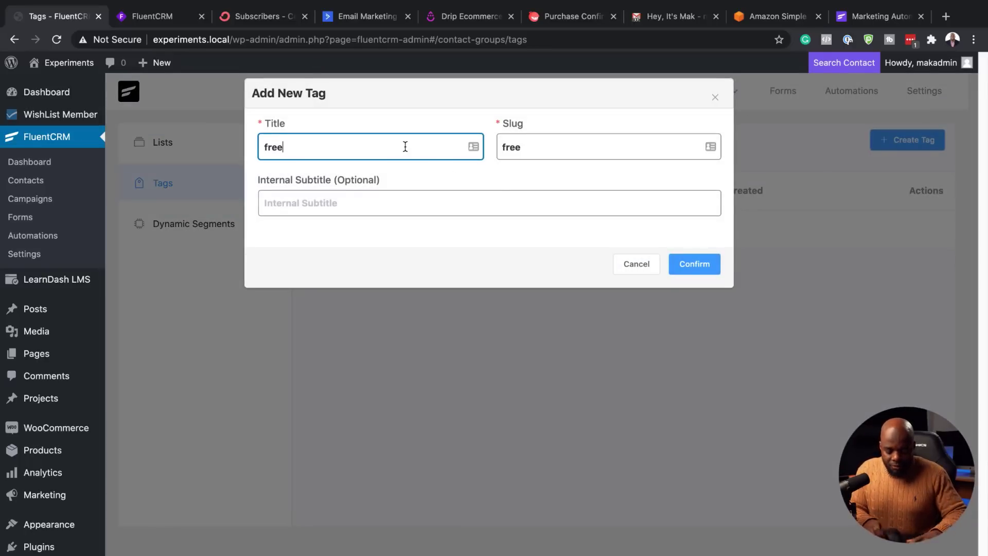
click(694, 265)
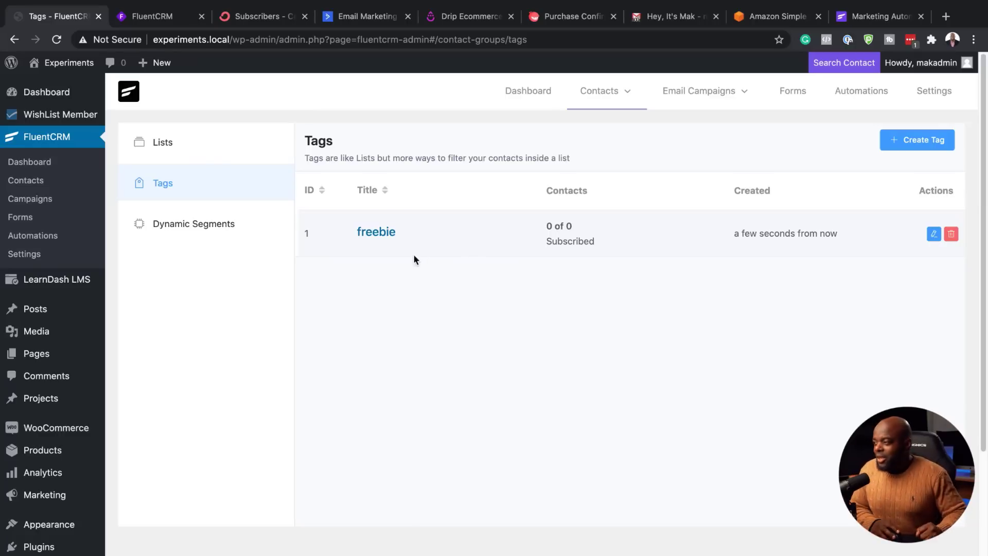
Step: On Contacts > Lists, create a list titled 'FREE Download' with its auto-filled slug
mouse_move(600, 91)
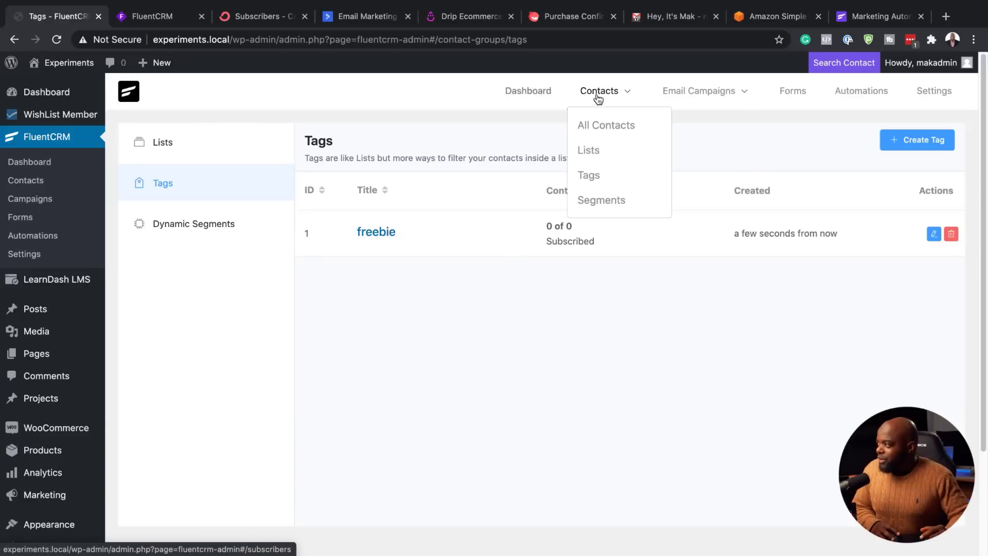
click(600, 151)
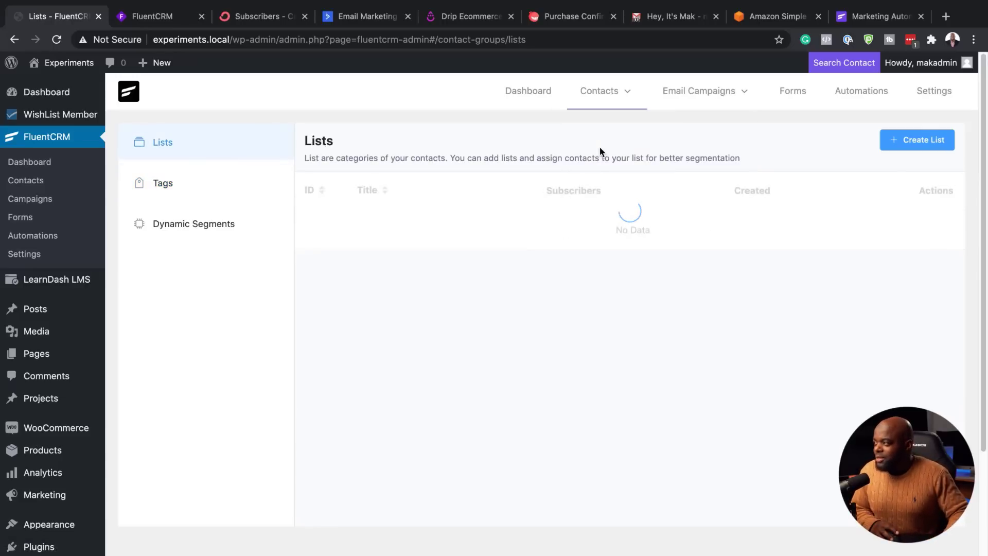
click(916, 142)
click(429, 150)
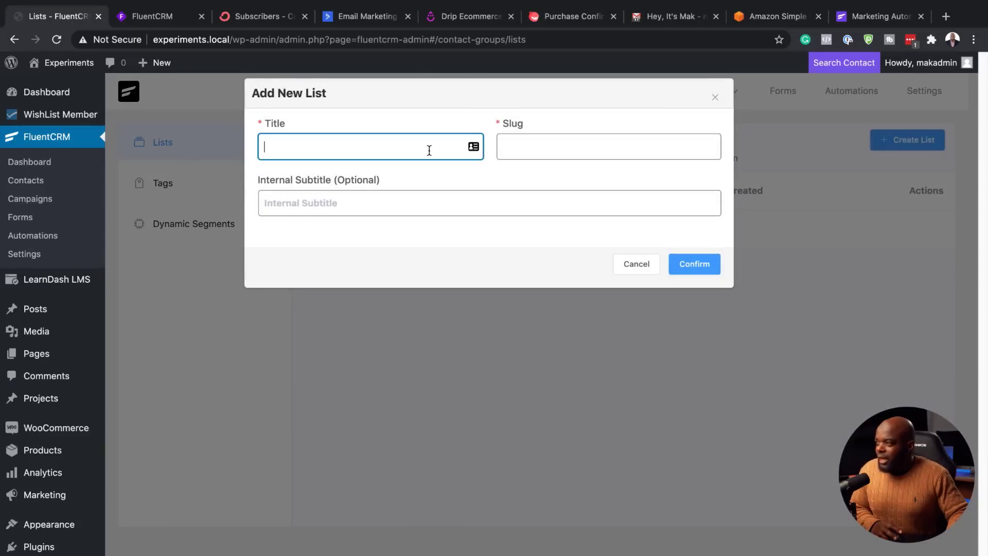
text(FREE )
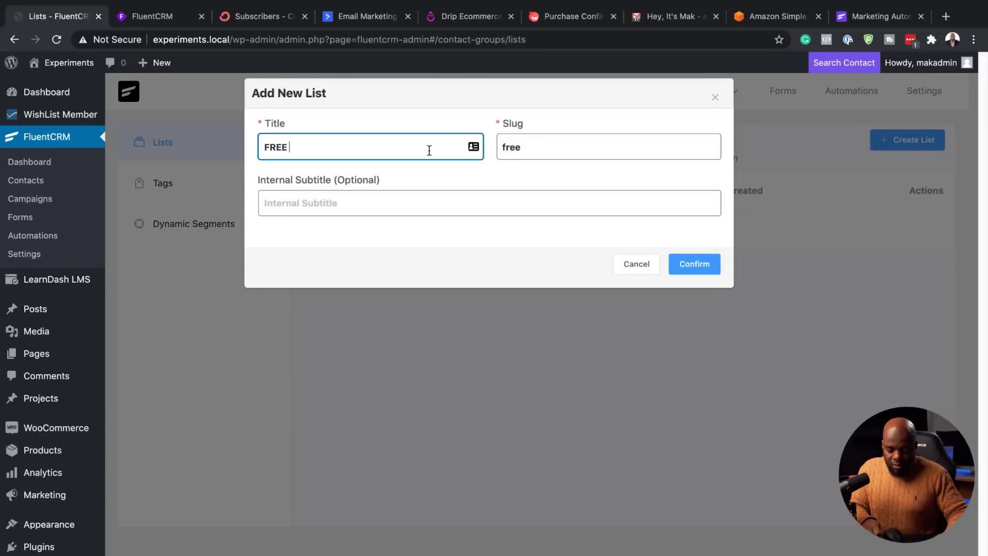
text(P)
key(BackSpace)
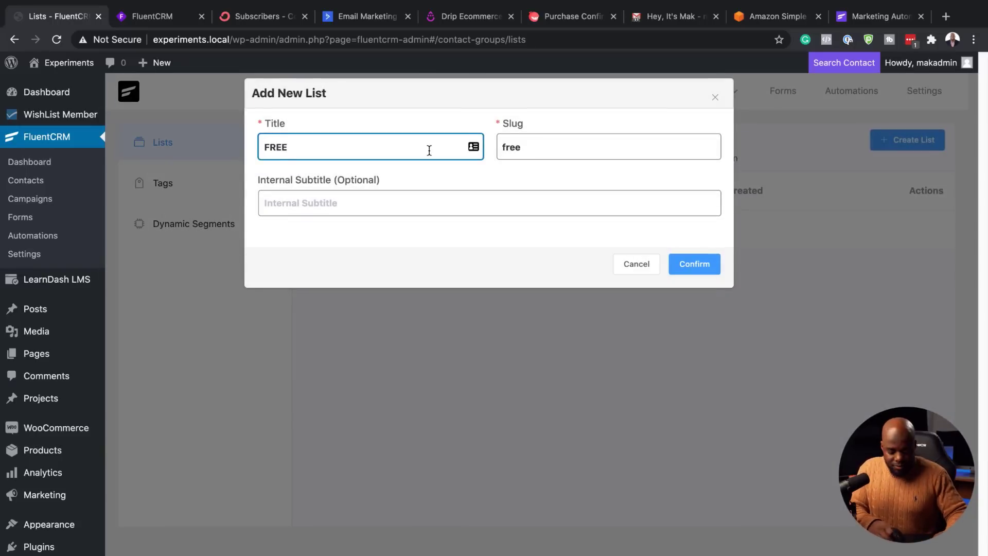
text(Download)
click(706, 268)
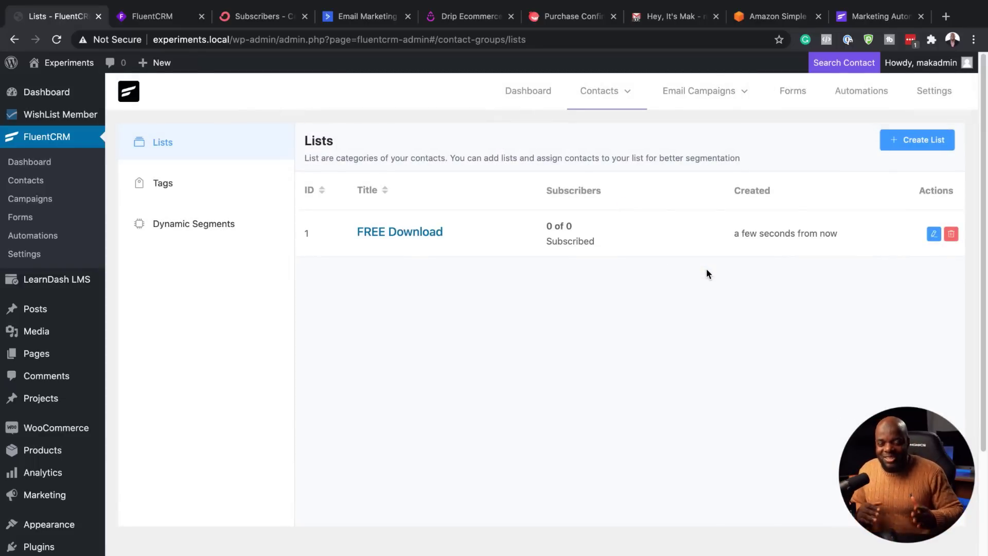
mouse_move(608, 89)
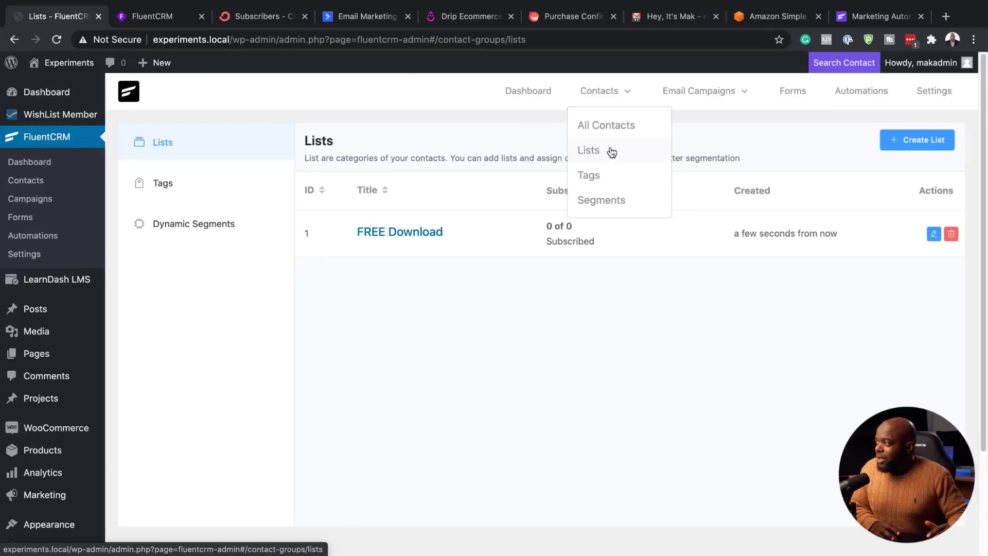
Step: From All Campaigns, create the first email campaign titled 'Test' and continue to Compose
mouse_move(735, 93)
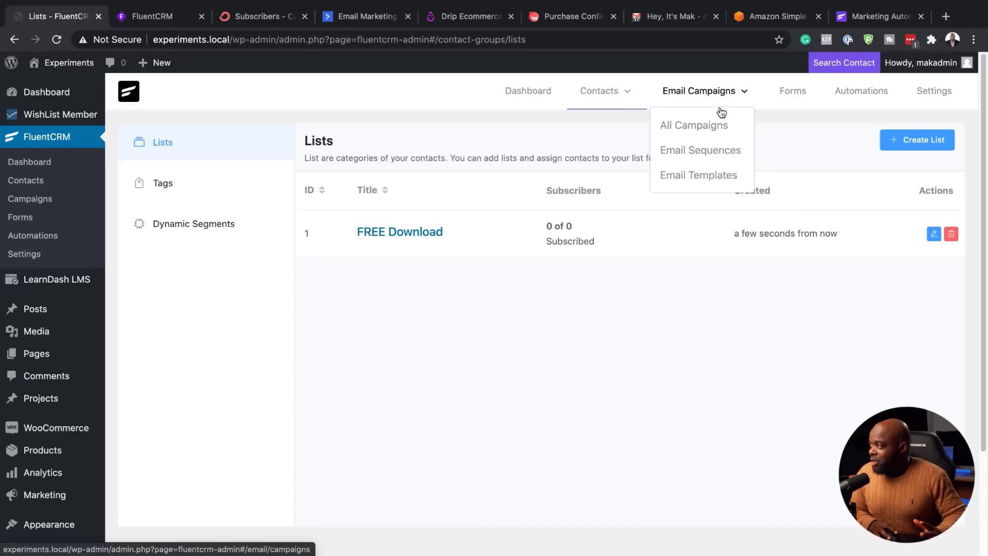
click(710, 125)
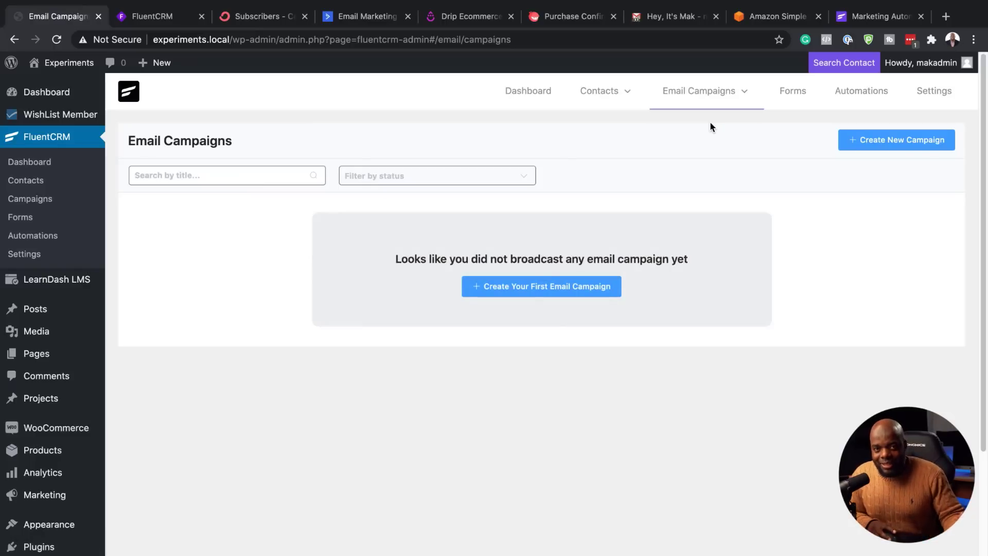
click(525, 292)
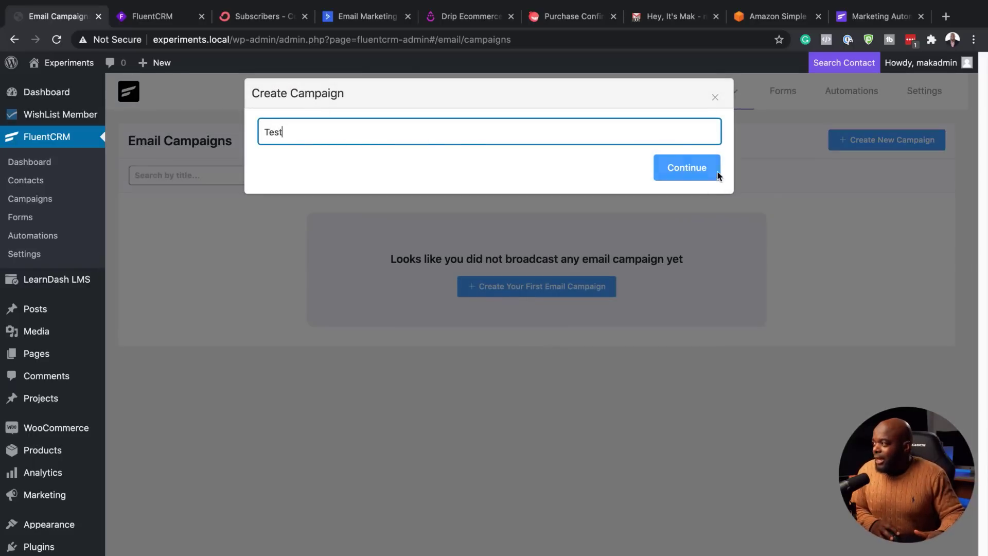
click(701, 172)
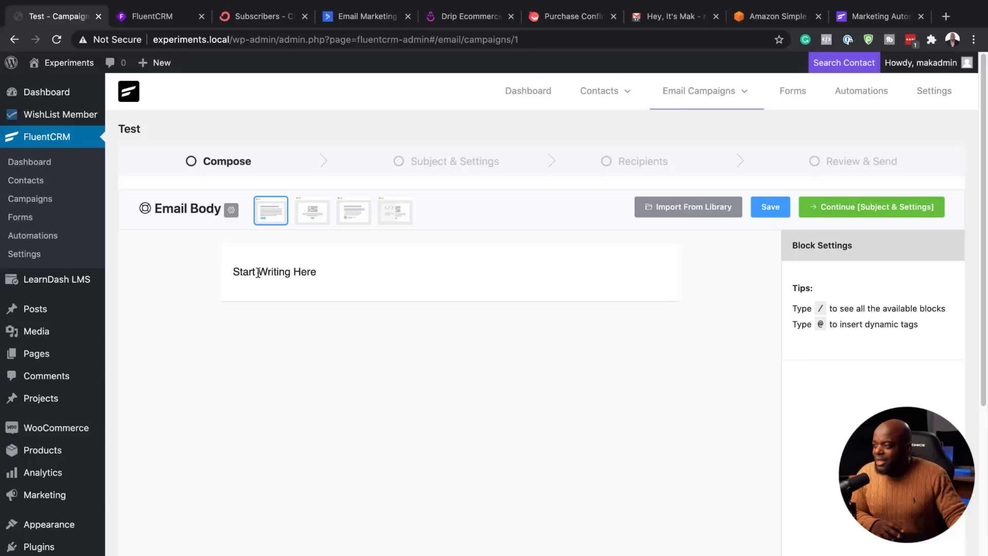
Step: Replace the placeholder with 'Hello, {{contact.first_name}}' and a line 'This is a test email.....'
click(247, 274)
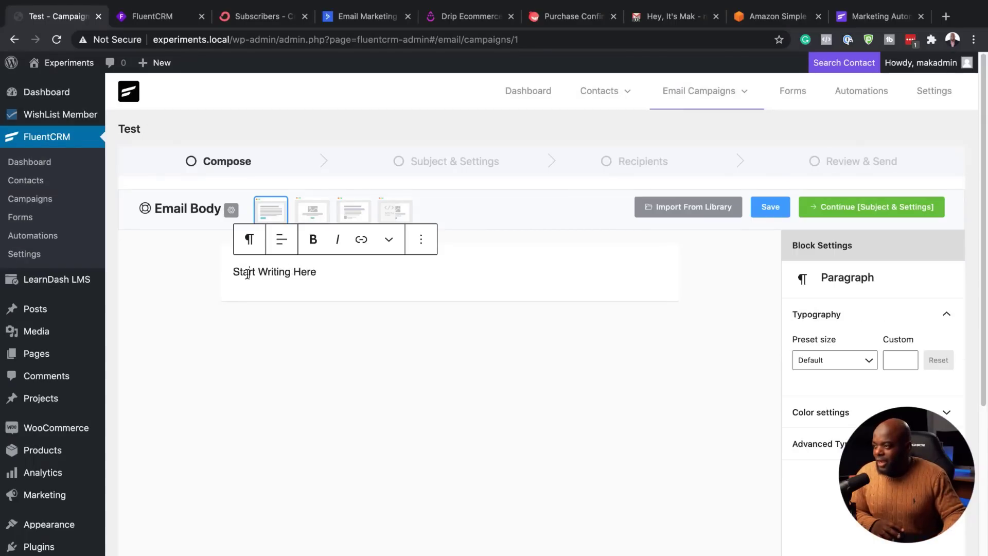
drag(235, 271, 329, 271)
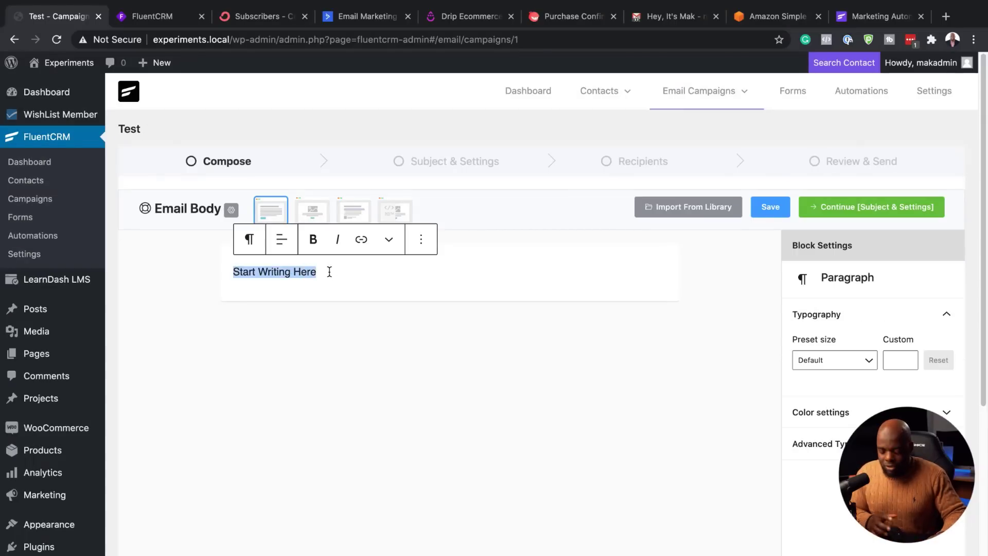
text(Hello,)
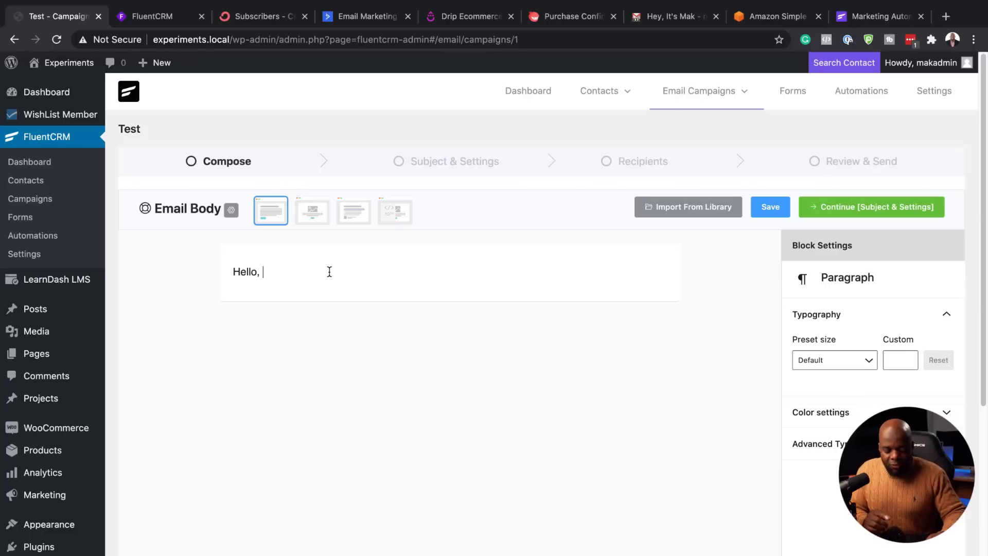
text( @)
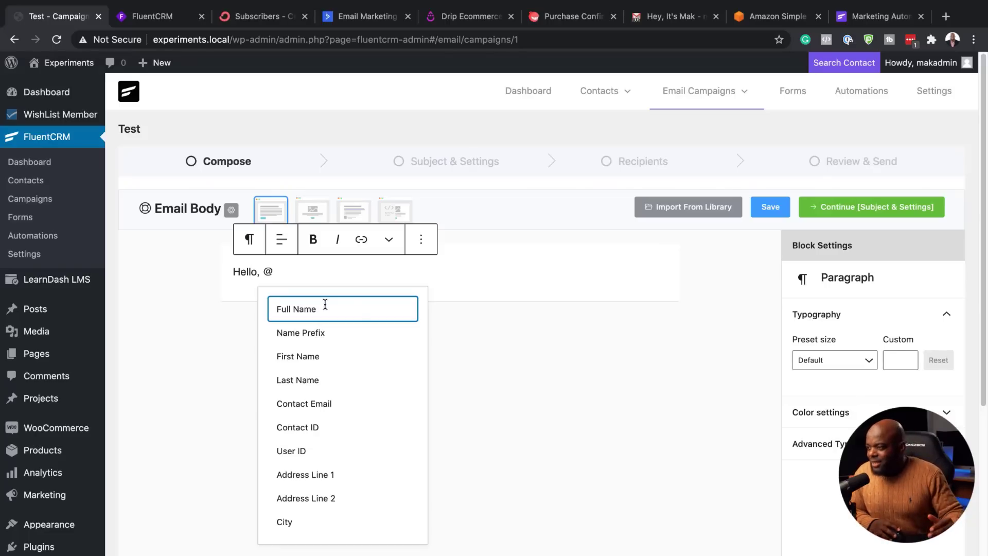
click(307, 356)
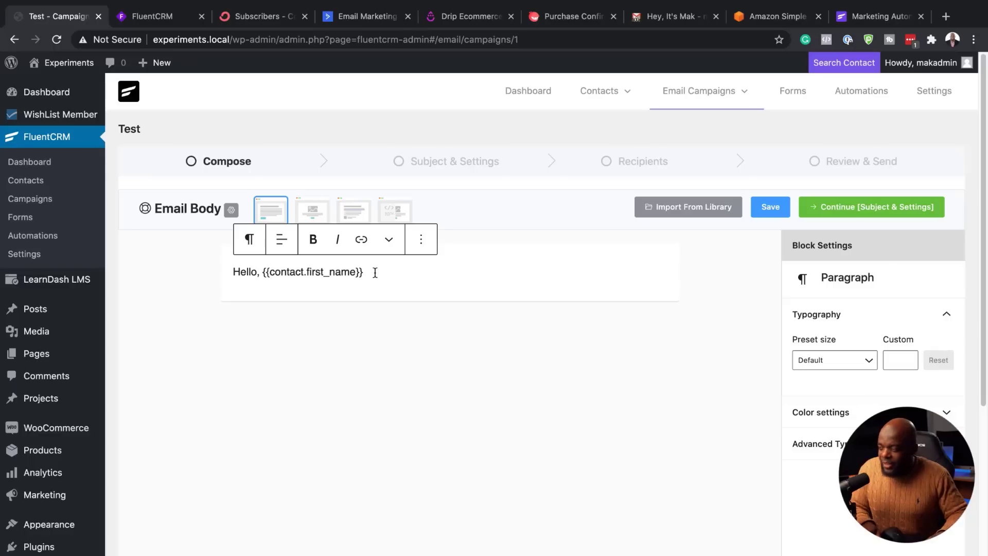
key(Return)
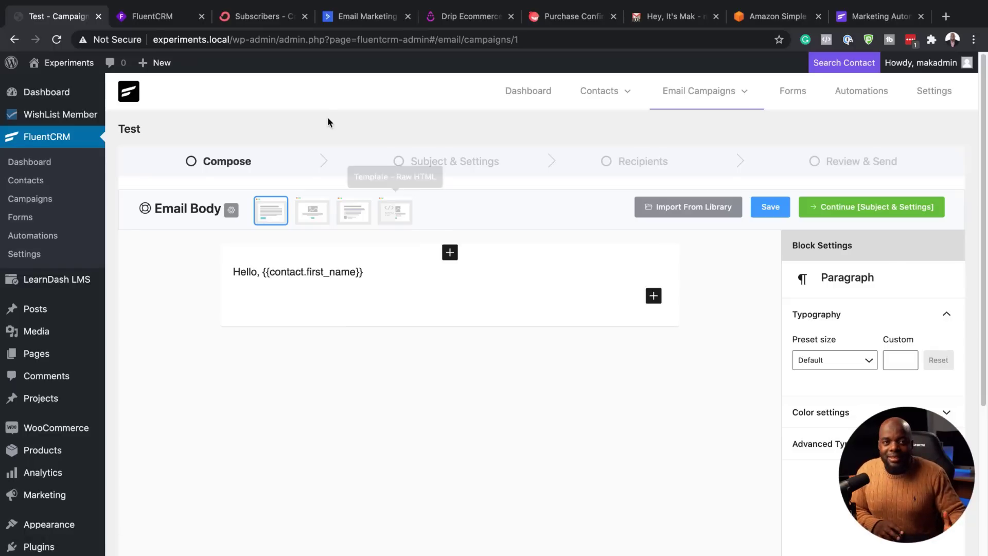
mouse_move(25, 309)
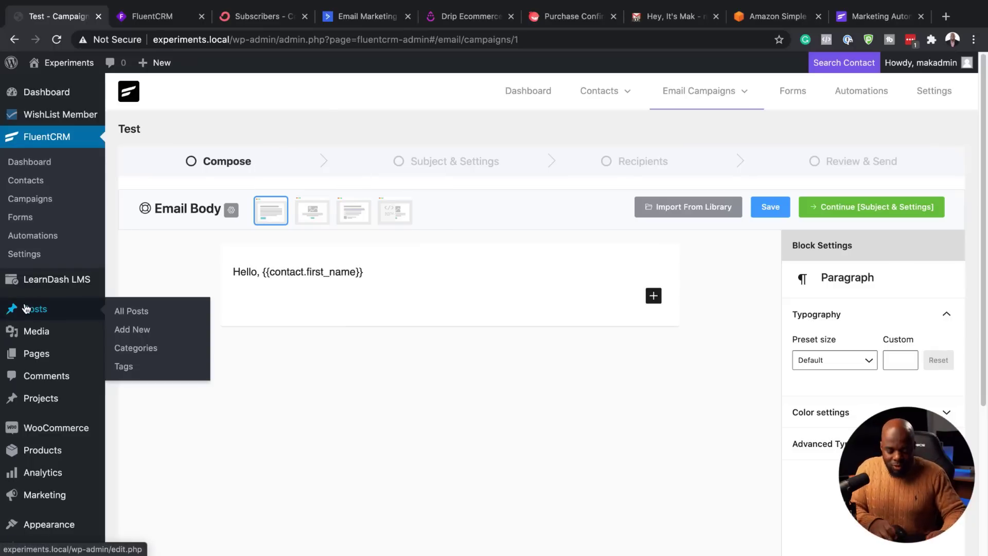
text(This is a )
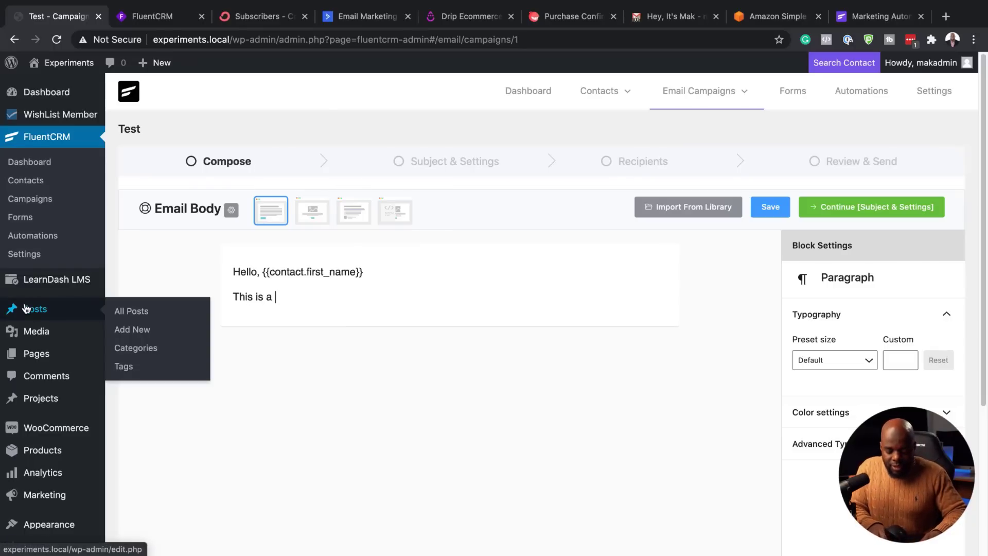
text(test email.....)
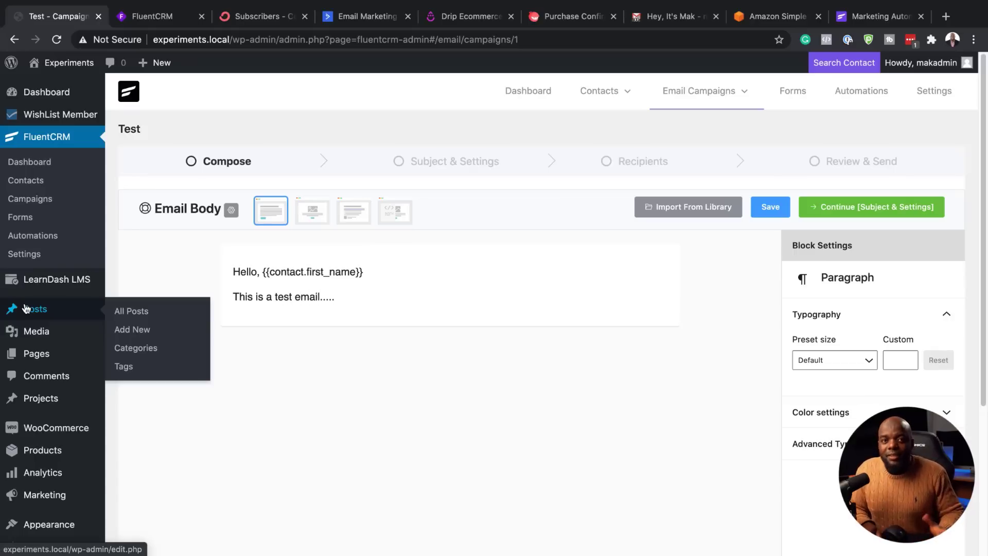
key(Return)
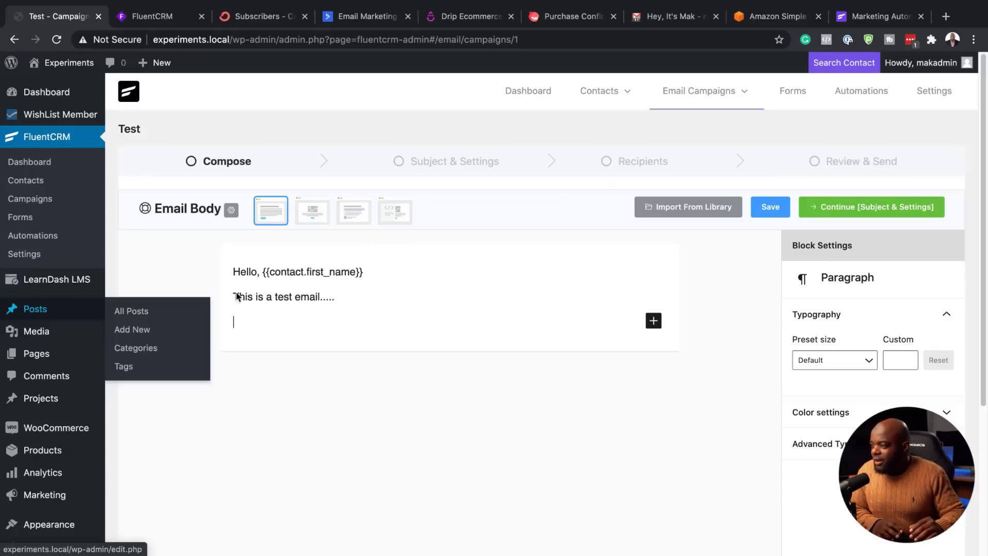
click(654, 321)
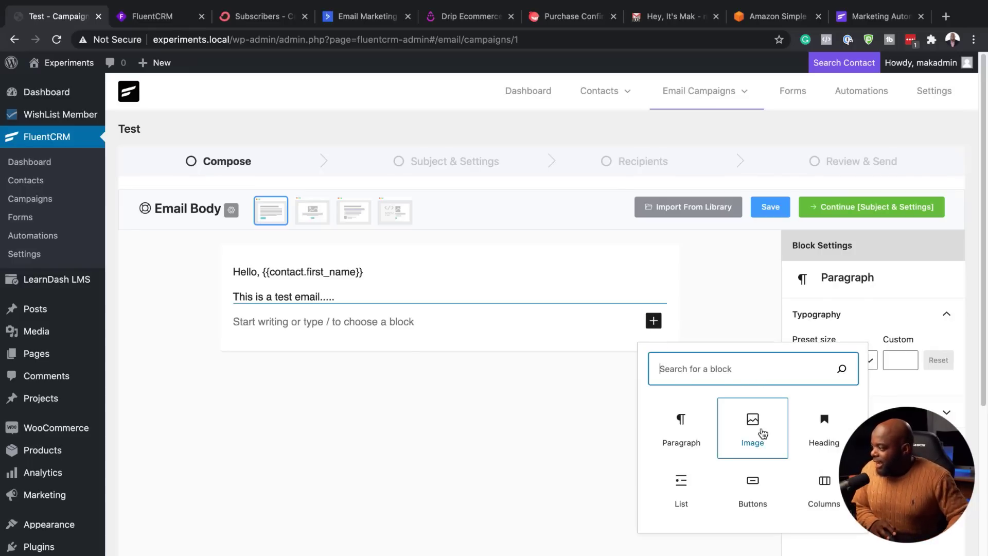
Step: Insert the laptop-on-desk photo from the media library below the test line
click(763, 434)
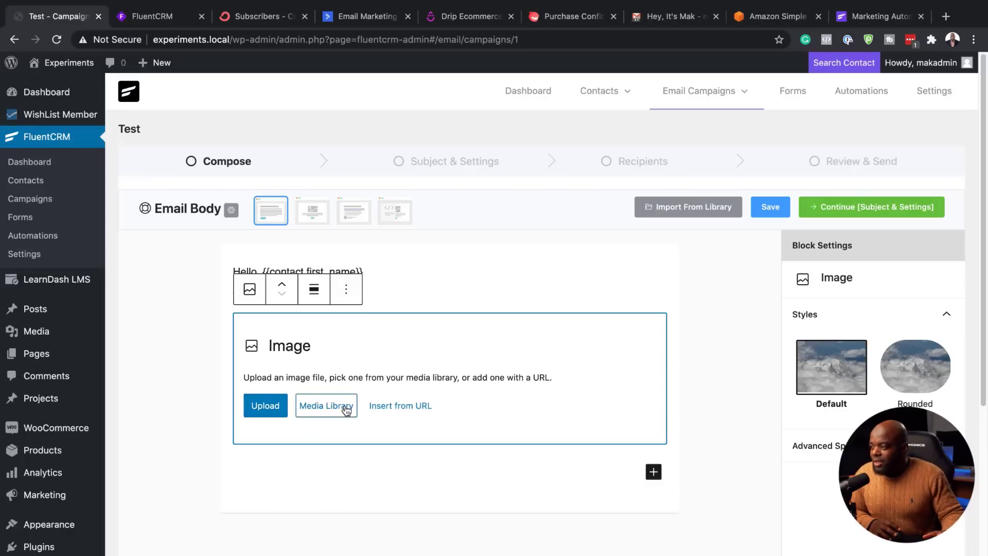
click(343, 408)
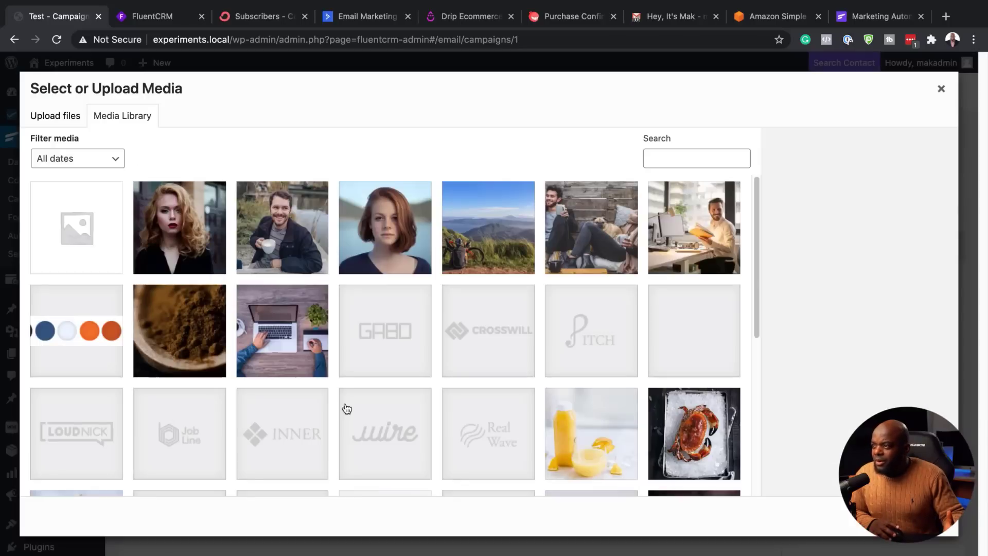
click(289, 352)
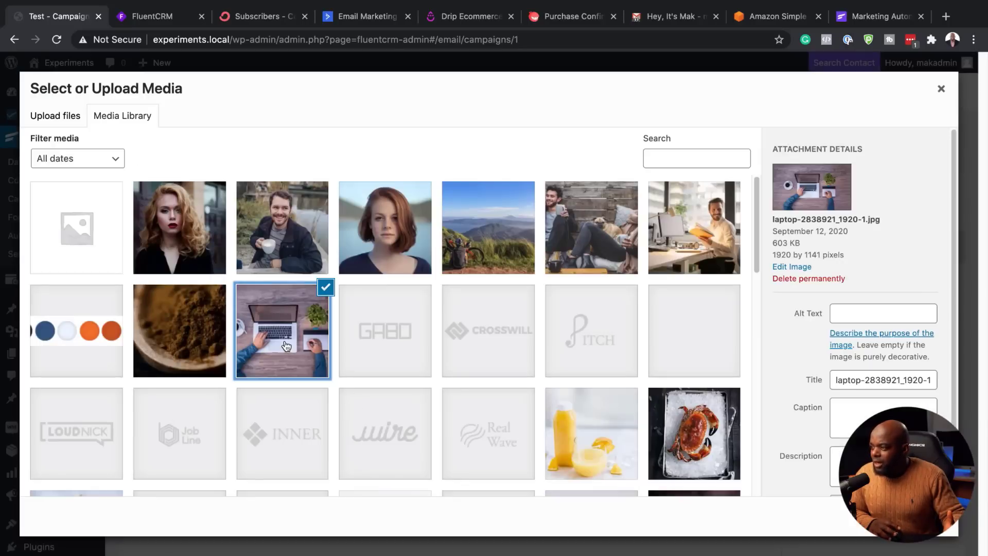
click(921, 517)
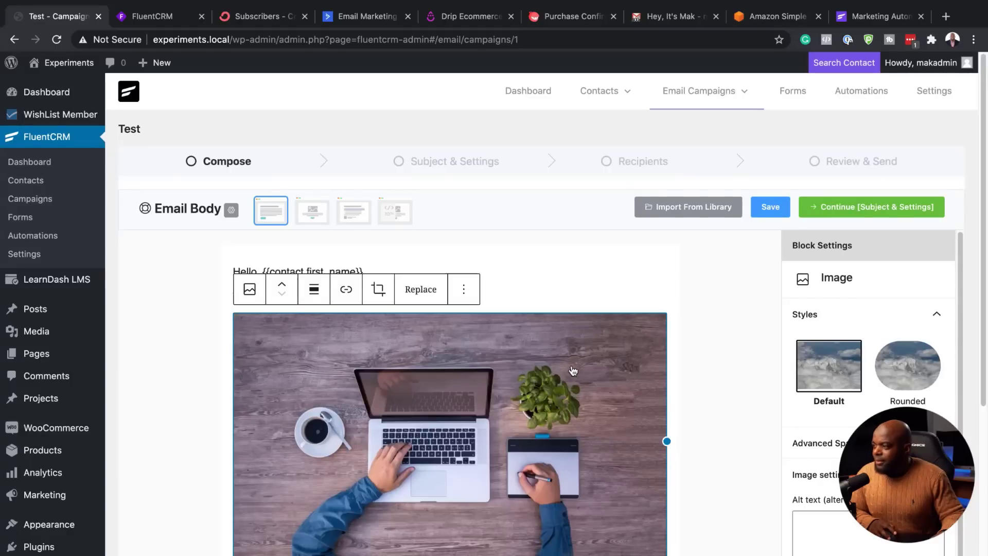
Step: Resize the laptop photo to 50% width (512)
scroll(574, 364, down, 2)
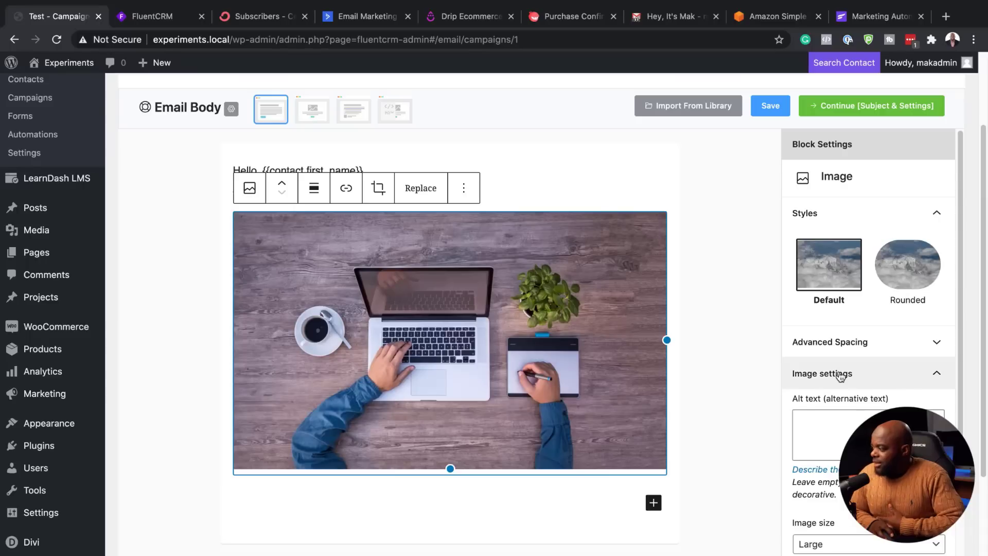
scroll(839, 373, down, 2)
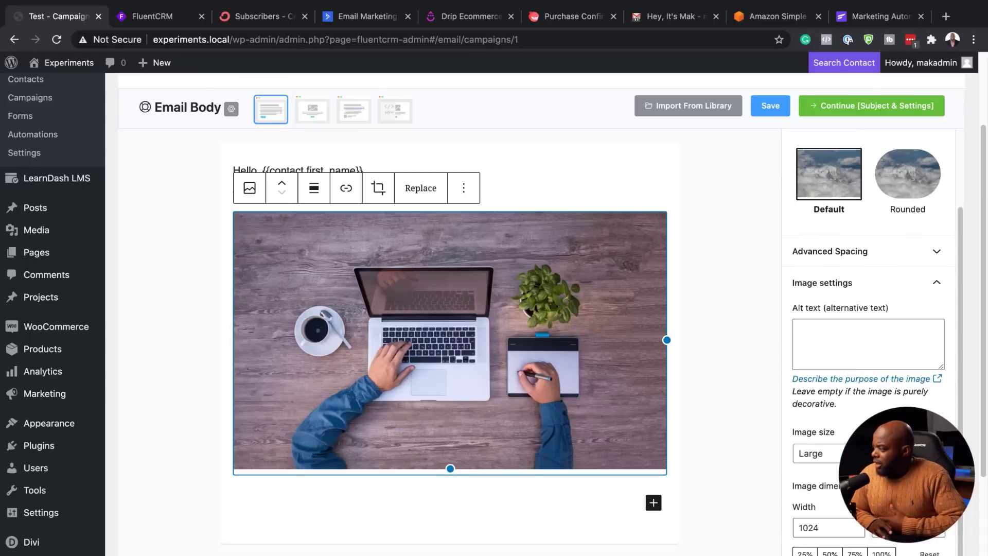
scroll(983, 495, down, 1)
scroll(983, 495, down, 1)
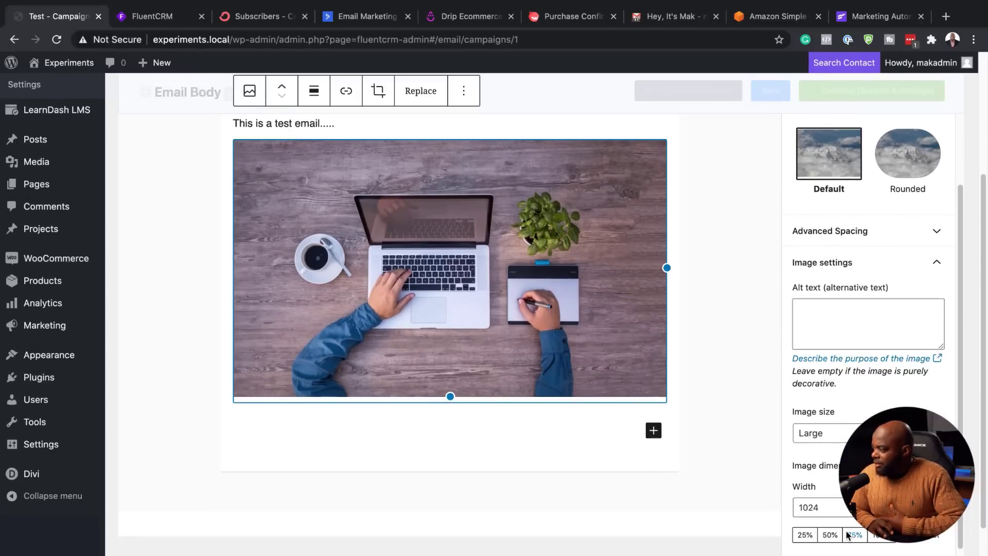
click(829, 535)
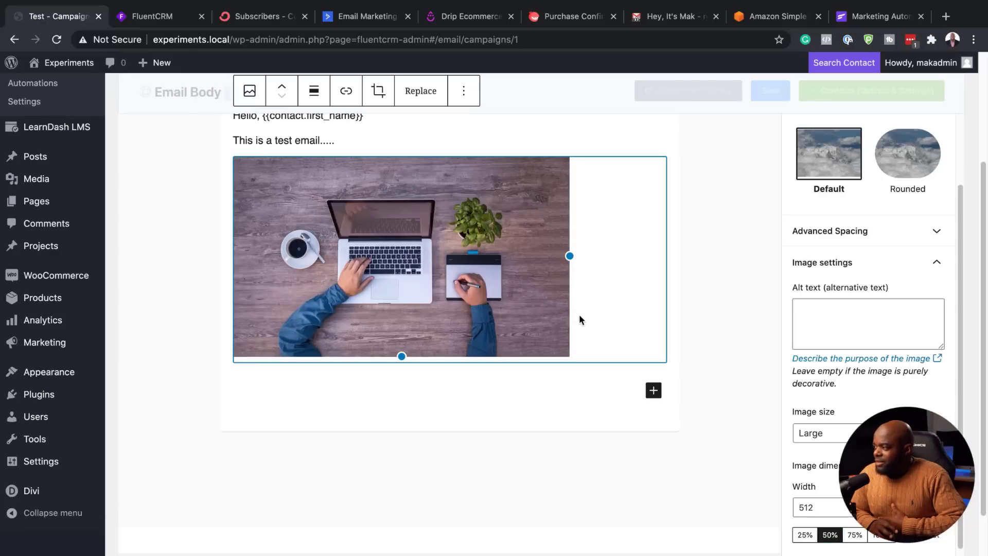
click(654, 390)
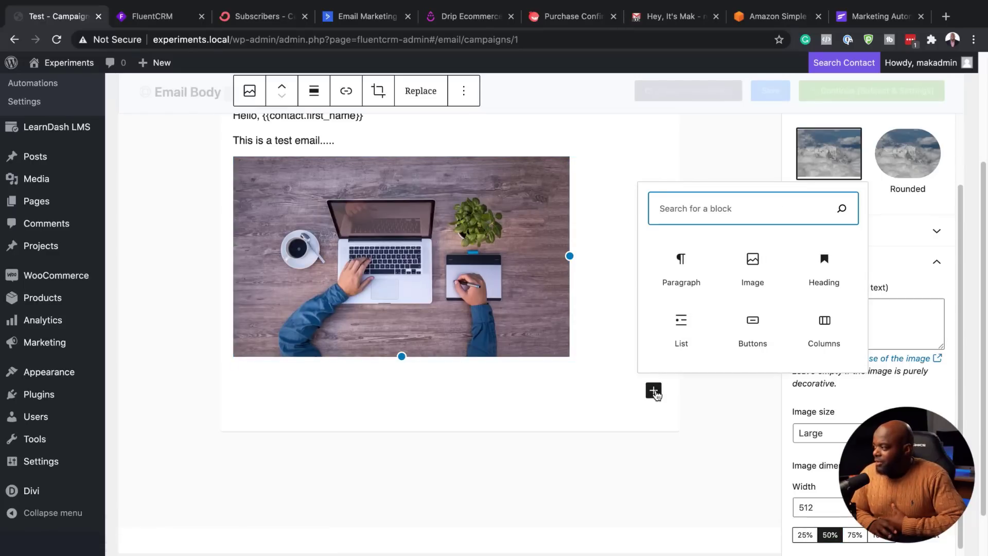
Step: Add a Buttons block labelled 'Click here to buy!' using the Fill style
click(753, 339)
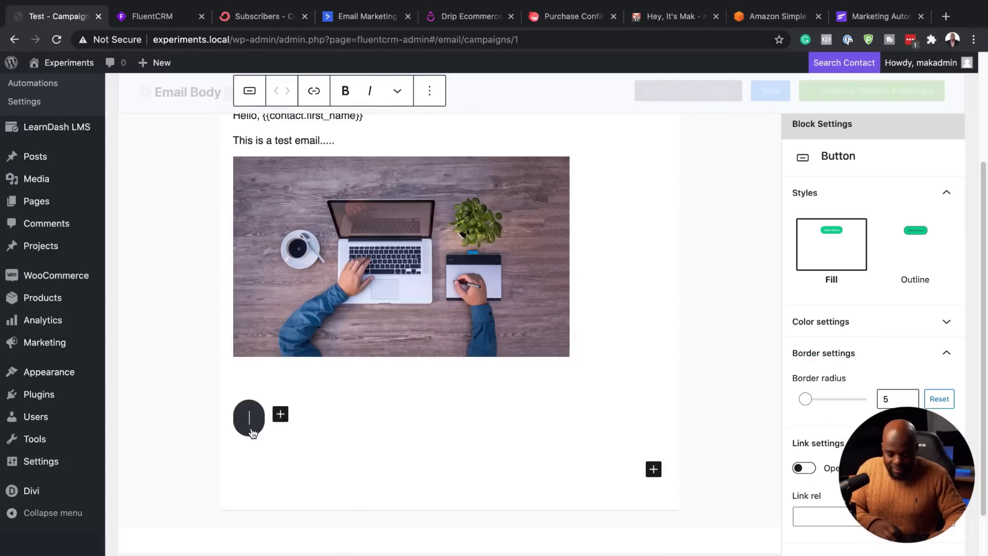
text(Click here to buy!)
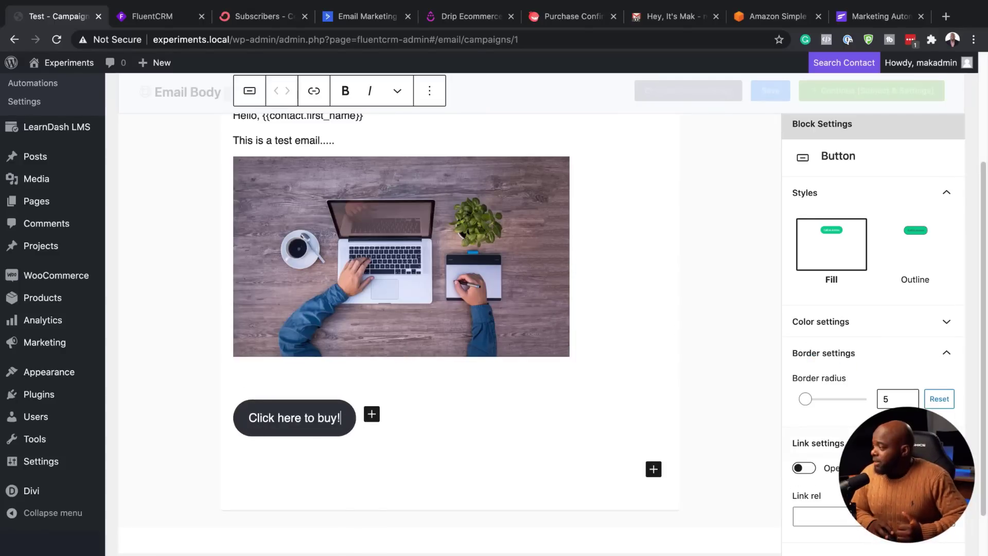
click(921, 240)
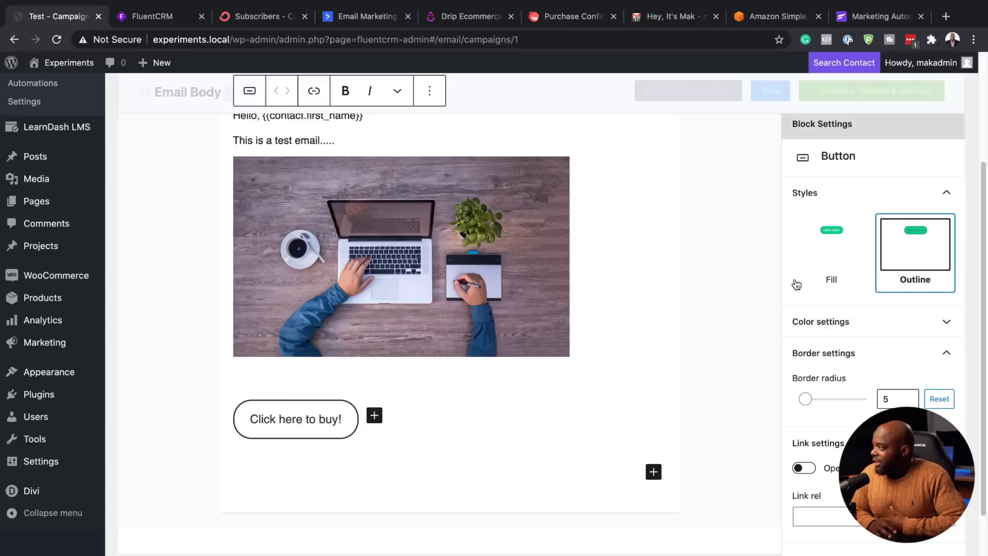
click(831, 255)
Step: Give the button a custom orange background of about #c98600
click(842, 322)
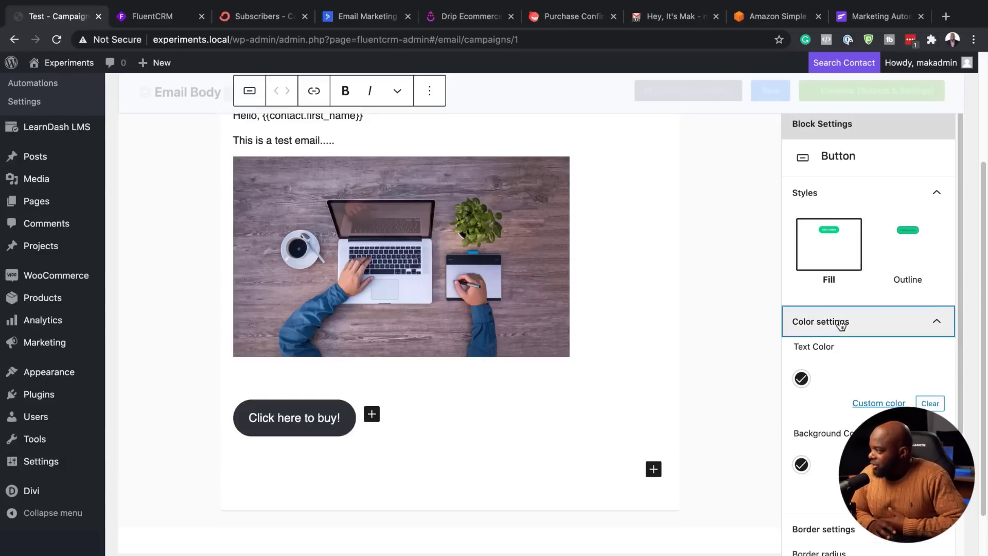
click(804, 382)
click(804, 382)
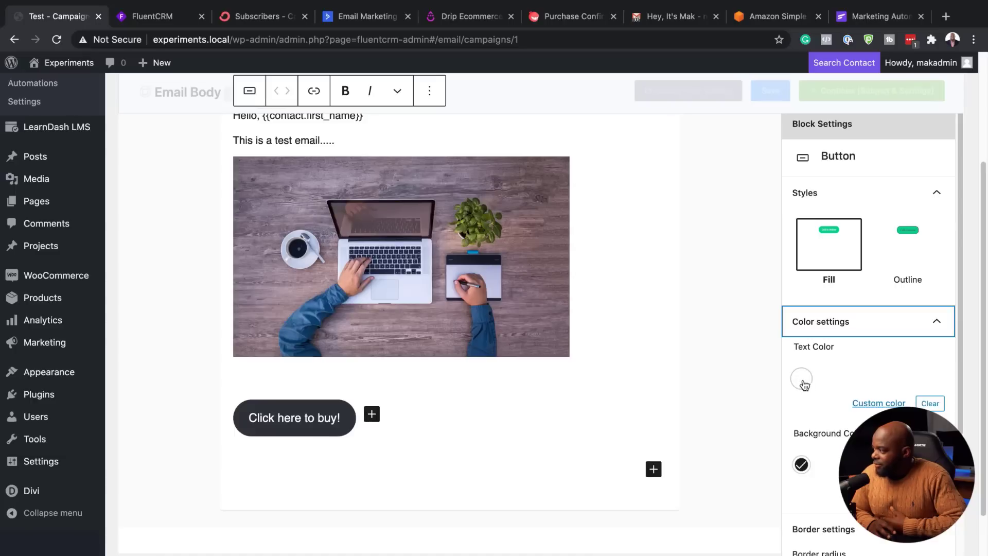
click(803, 381)
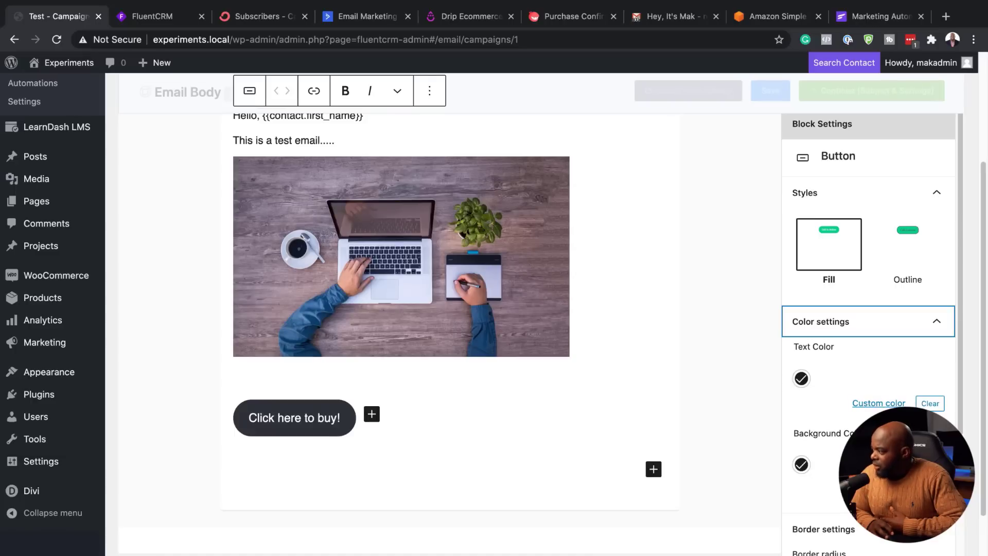
click(878, 403)
click(755, 335)
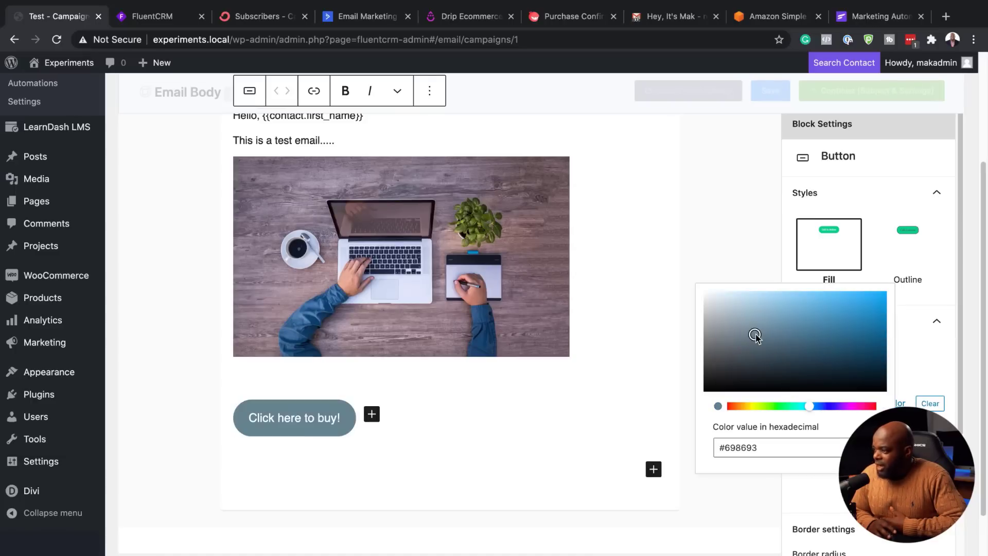
click(846, 306)
click(745, 406)
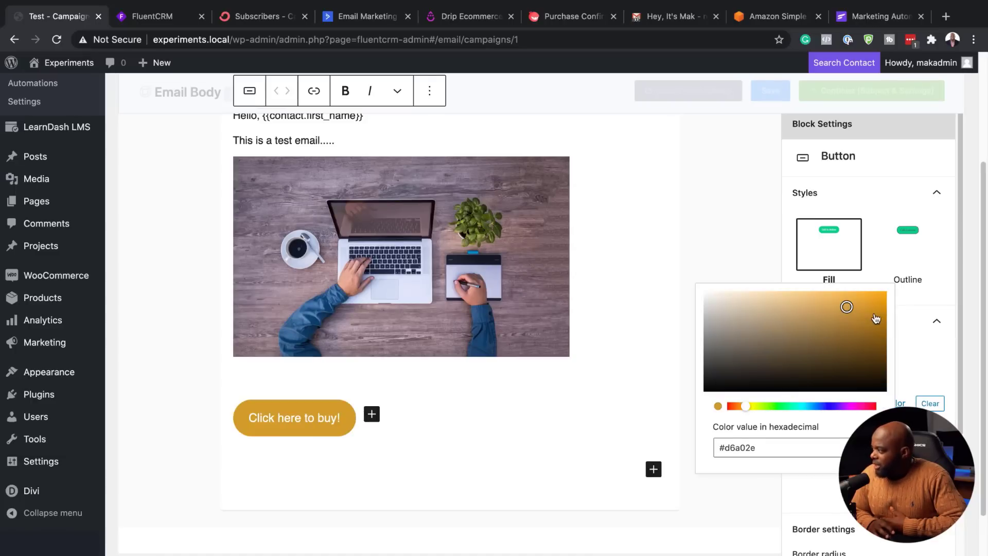
drag(873, 315, 887, 312)
click(903, 448)
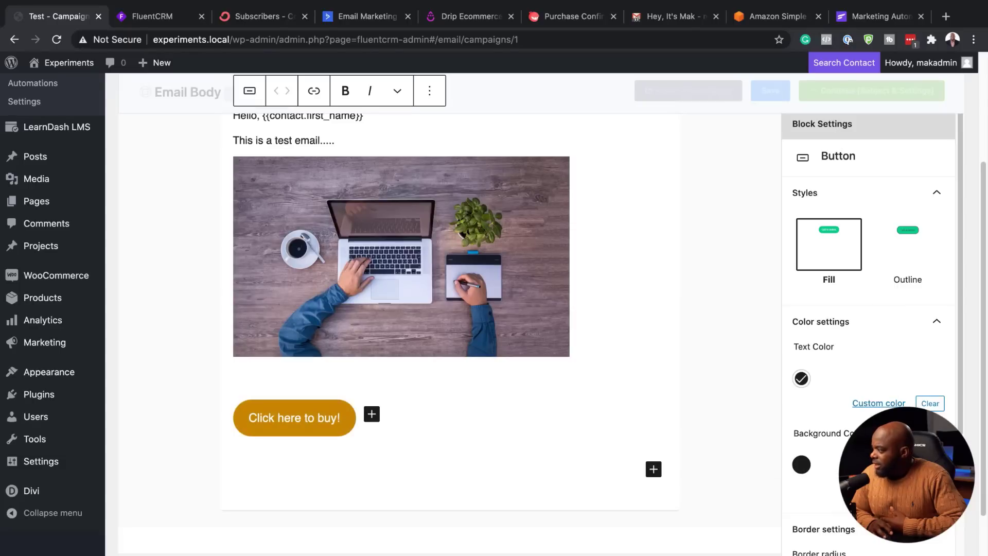
Step: Set the button's border radius to 0 and make its link open in a new tab
scroll(868, 329, down, 3)
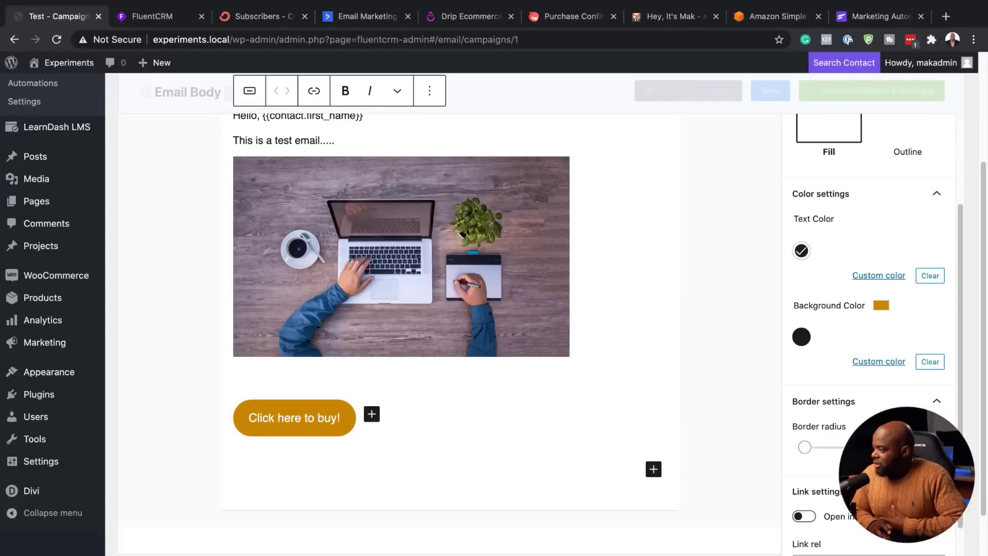
scroll(808, 418, down, 1)
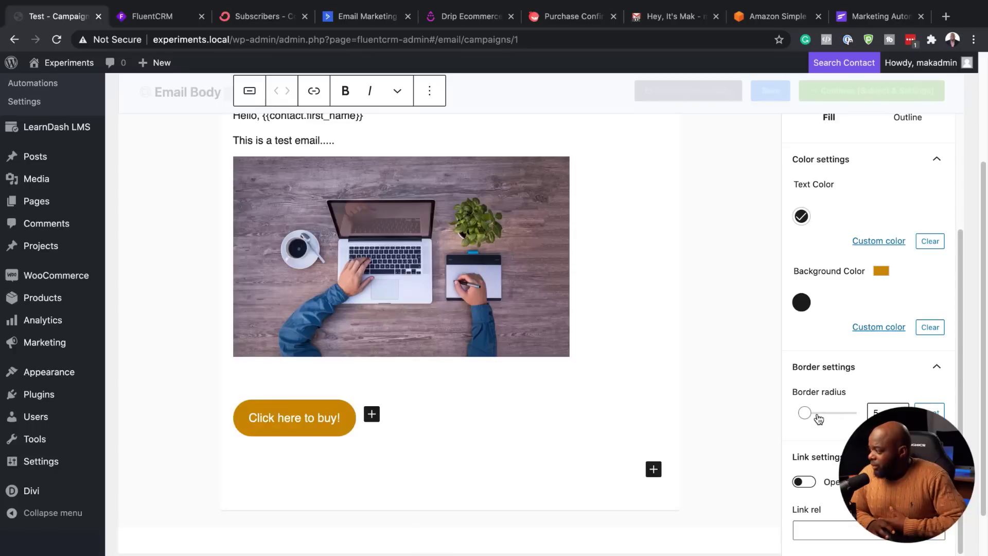
drag(804, 412, 739, 417)
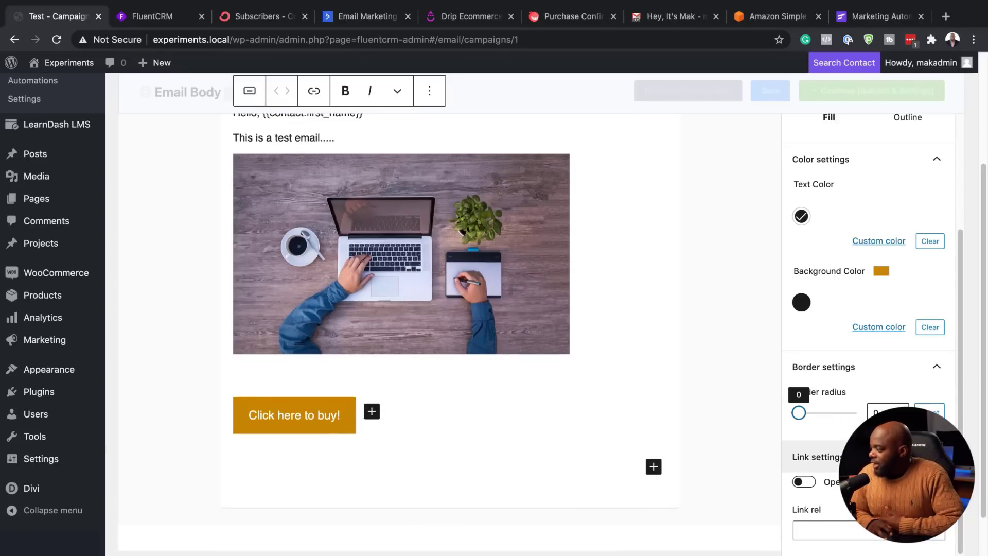
scroll(820, 482, down, 1)
click(812, 482)
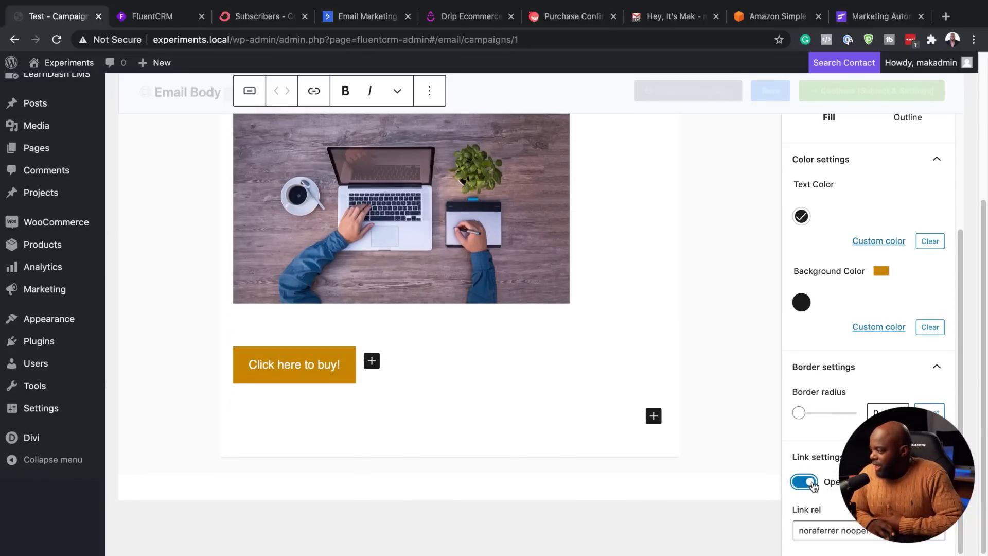
Step: Add a second button beside the first, then delete the empty extra button
click(303, 364)
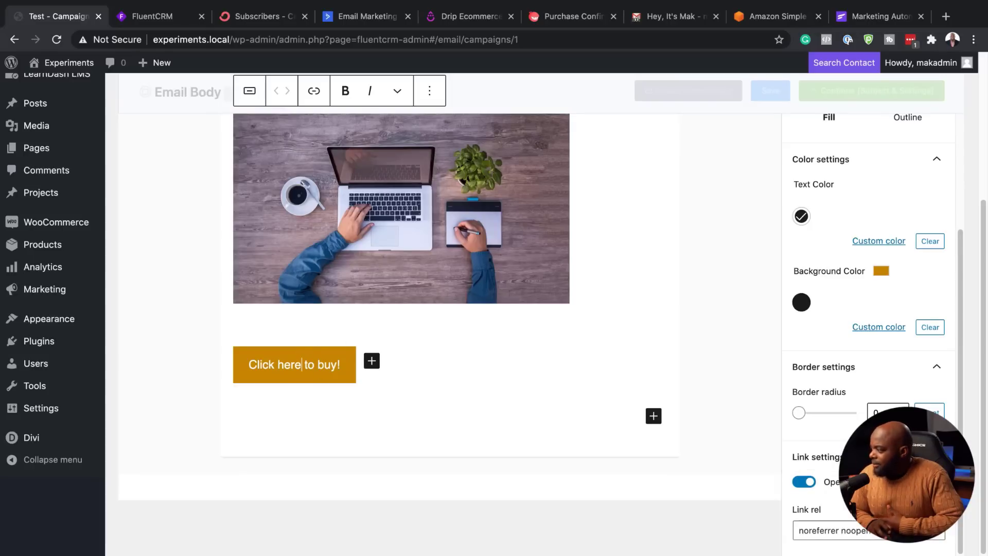
scroll(835, 457, up, 3)
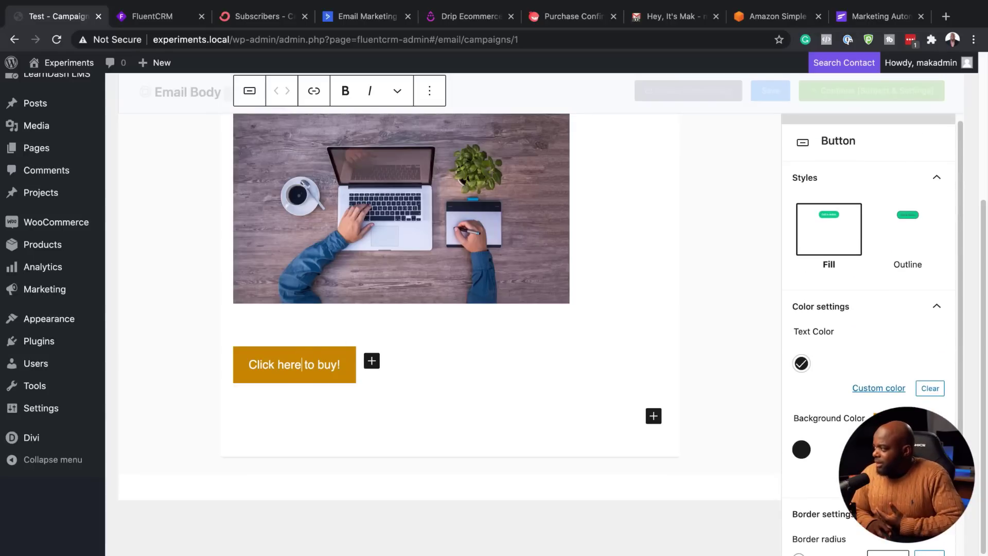
scroll(835, 337, up, 5)
scroll(599, 412, down, 4)
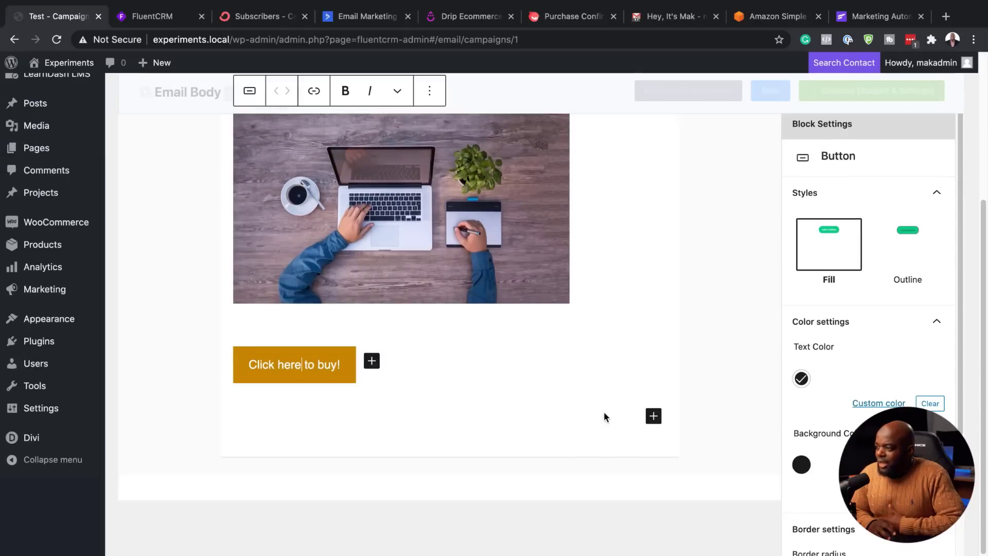
click(372, 361)
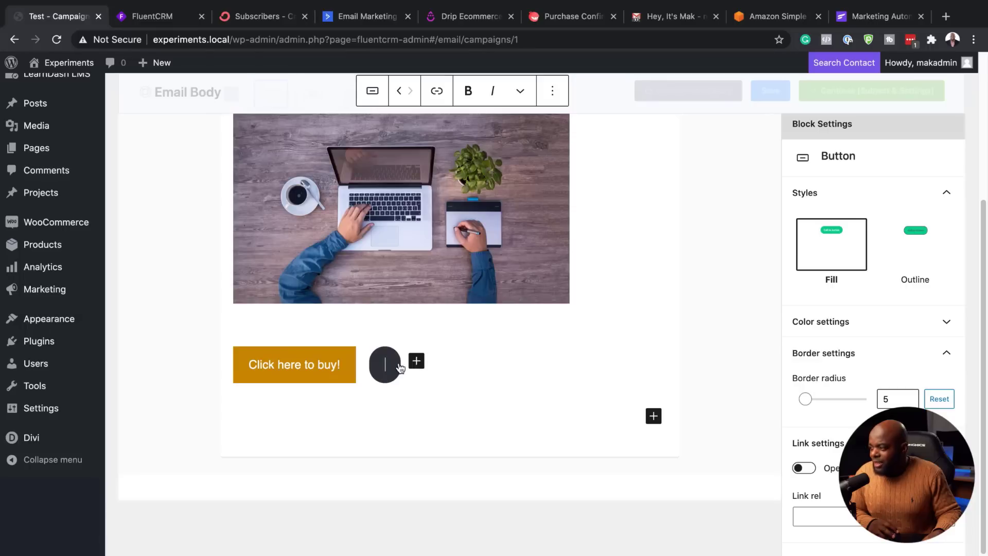
key(BackSpace)
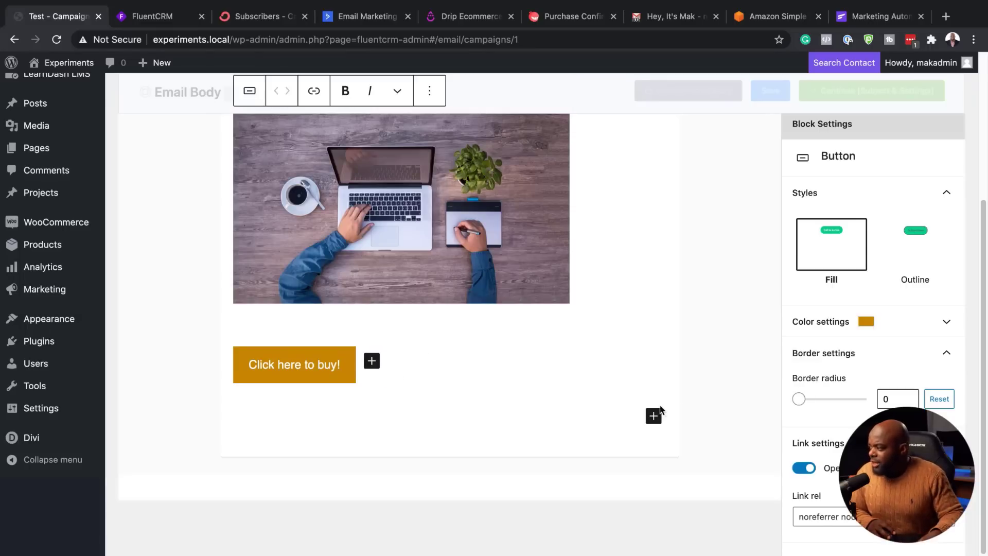
click(653, 416)
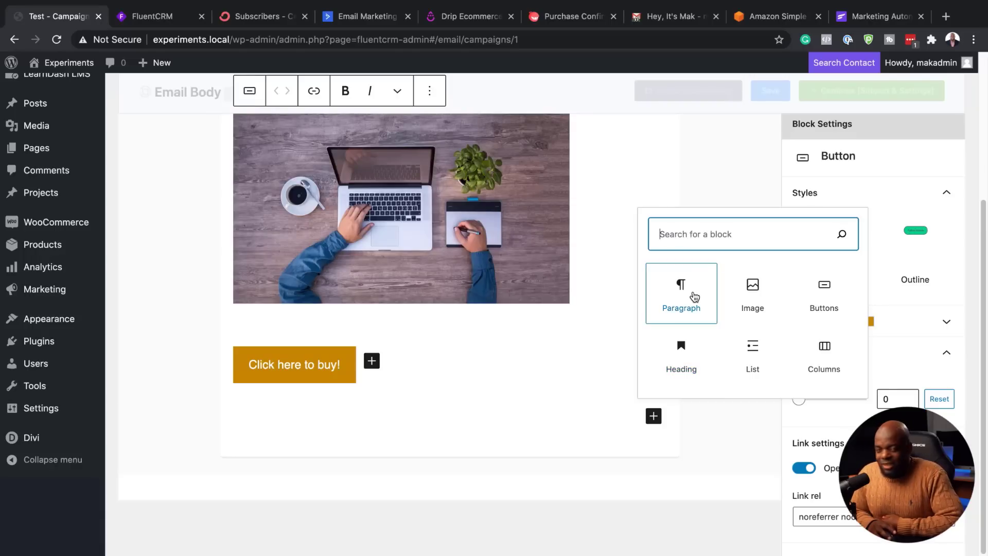
Step: Preview the email in Plain Centered, Classic and Raw HTML, then return to Simple Boxed
scroll(536, 358, up, 5)
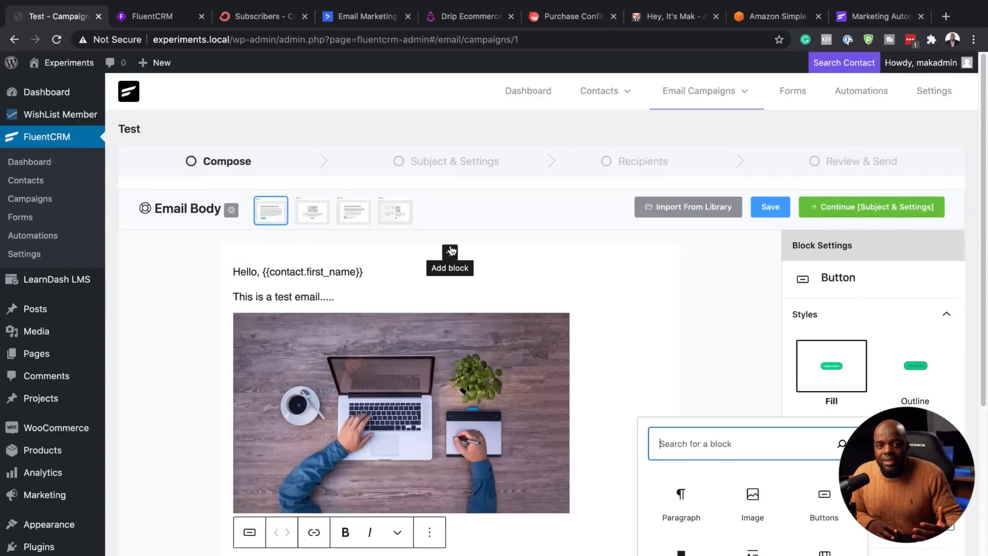
click(610, 346)
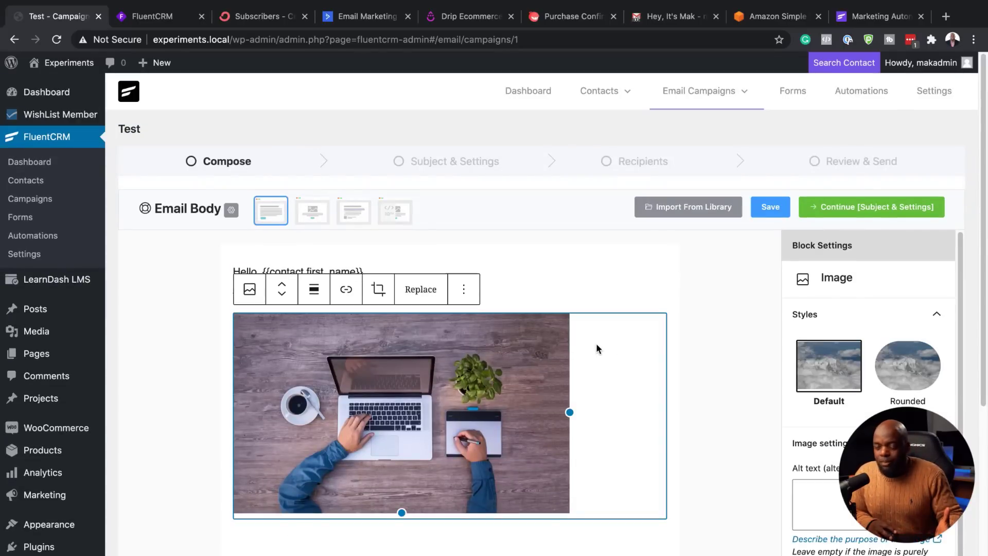
click(312, 215)
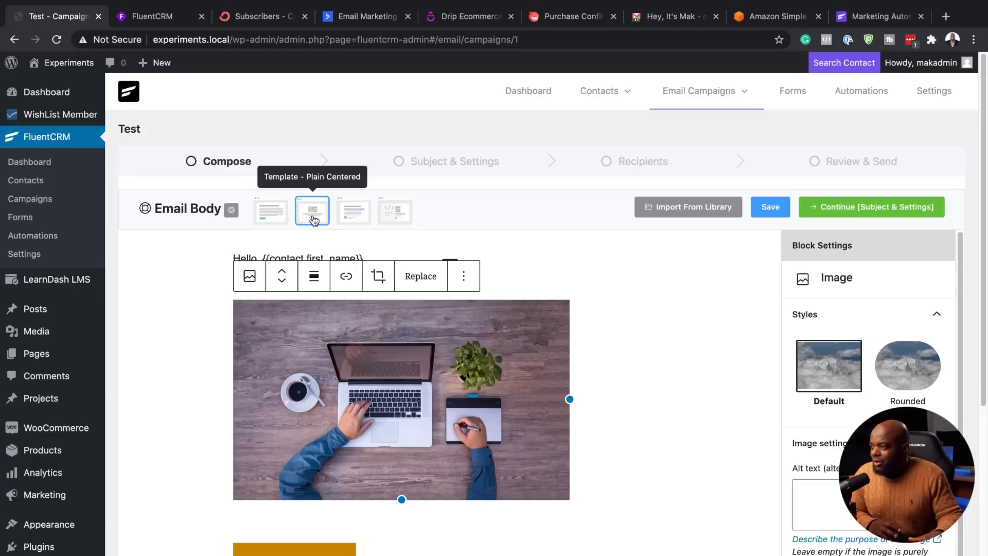
click(355, 216)
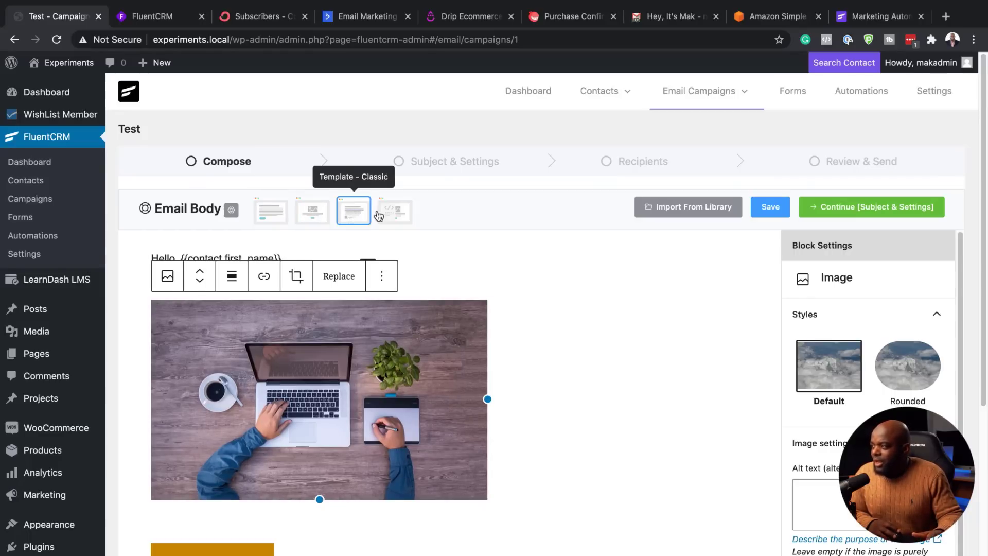
click(396, 213)
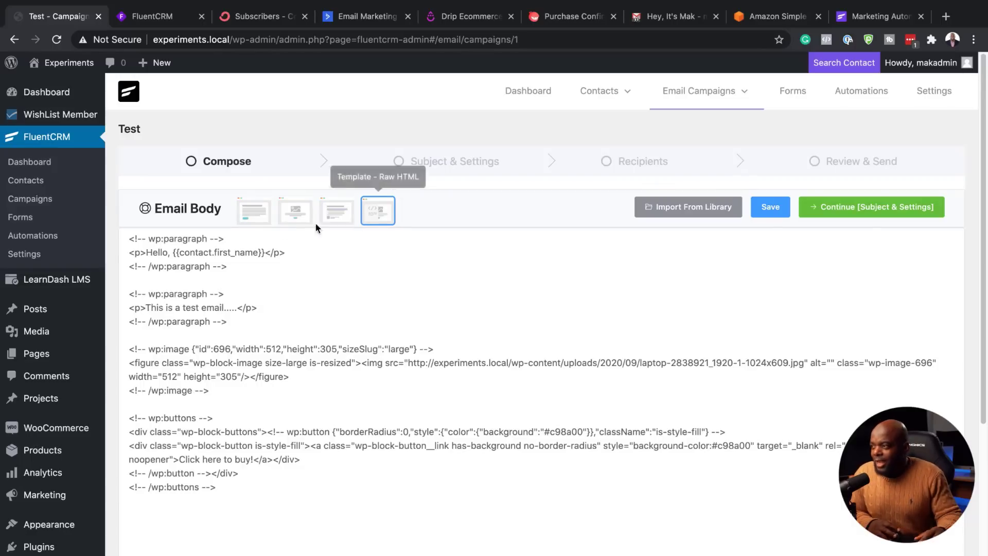
click(258, 220)
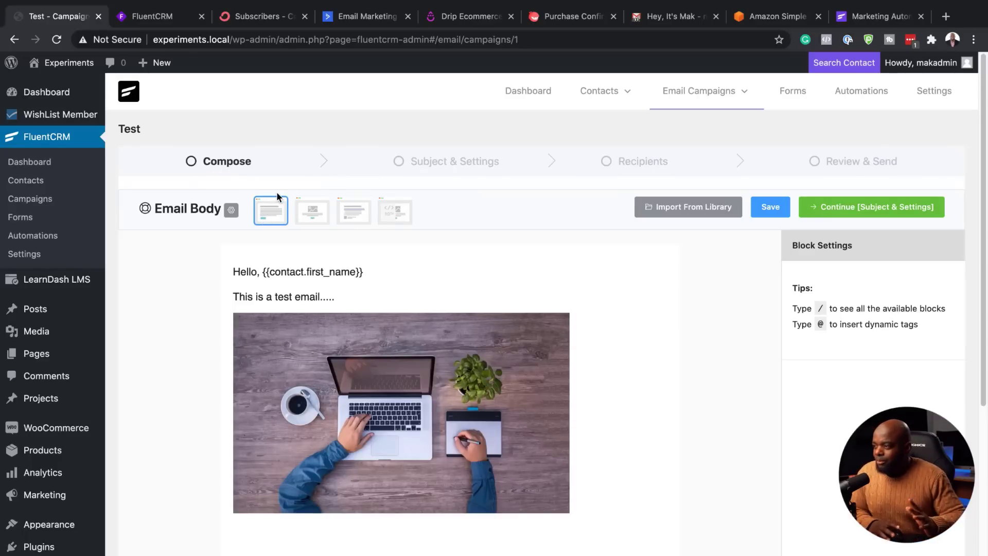
Step: Save the email with the Simple Boxed template
scroll(694, 311, down, 1)
scroll(694, 310, down, 2)
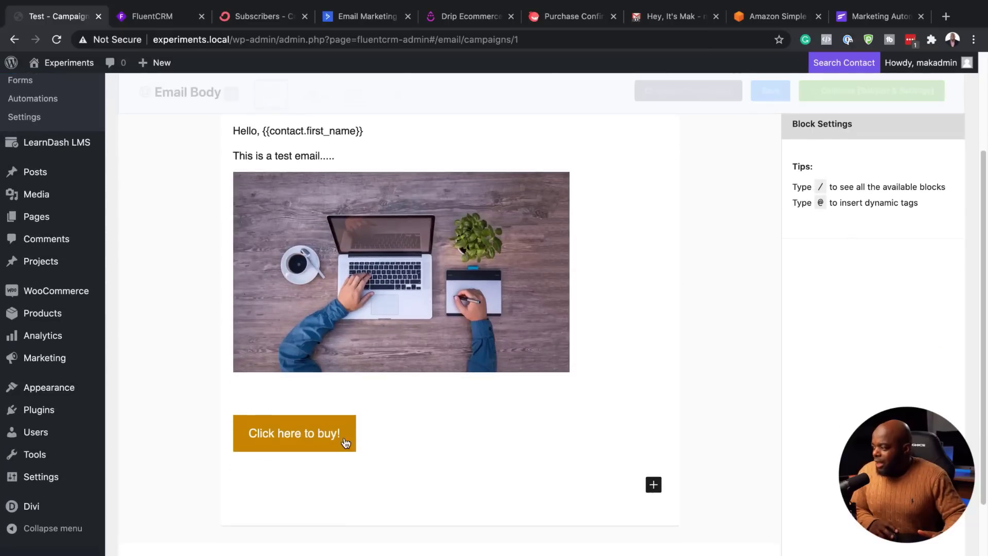
scroll(533, 356, up, 3)
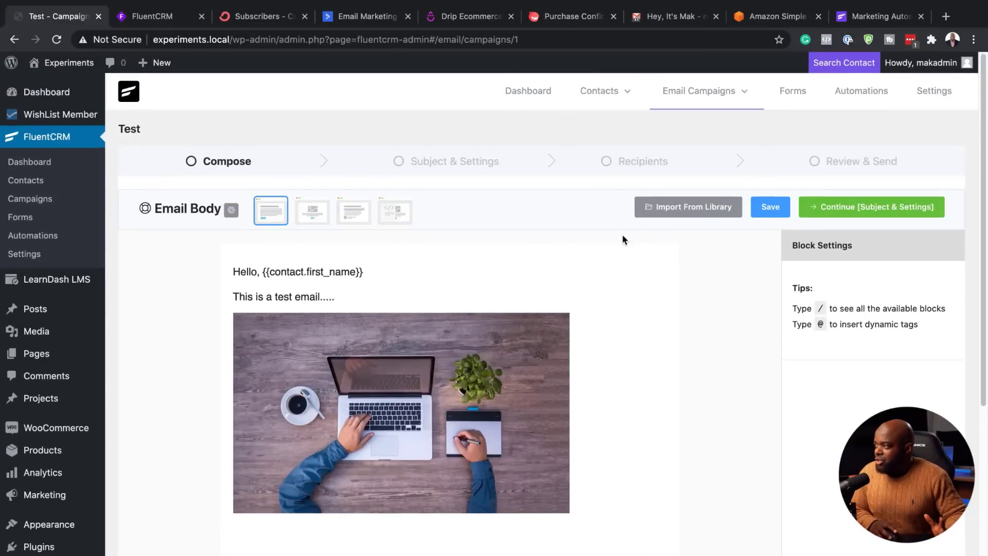
click(771, 208)
Step: Insert a Classic editor block below the 'Click here to buy!' button, then deselect it
scroll(373, 427, down, 3)
click(373, 427)
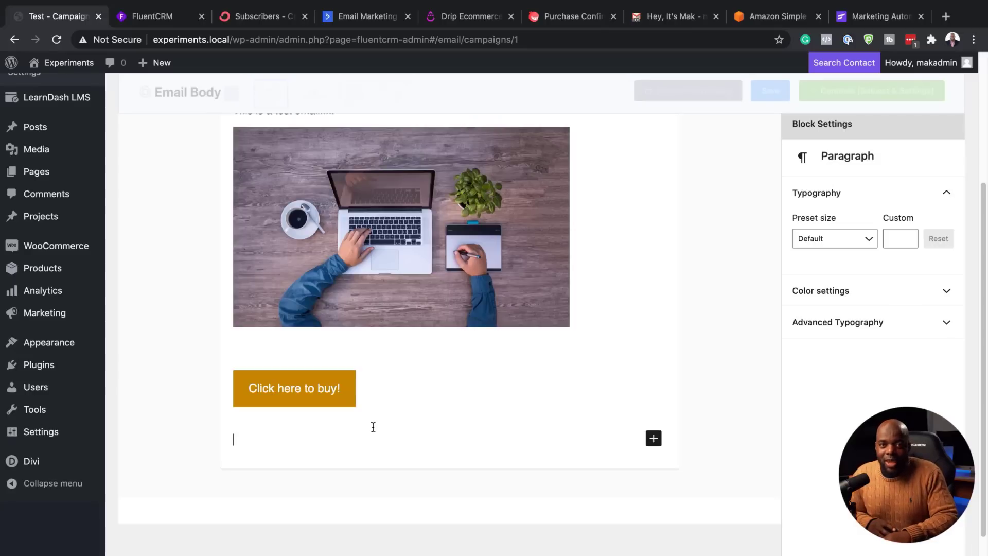
text(/)
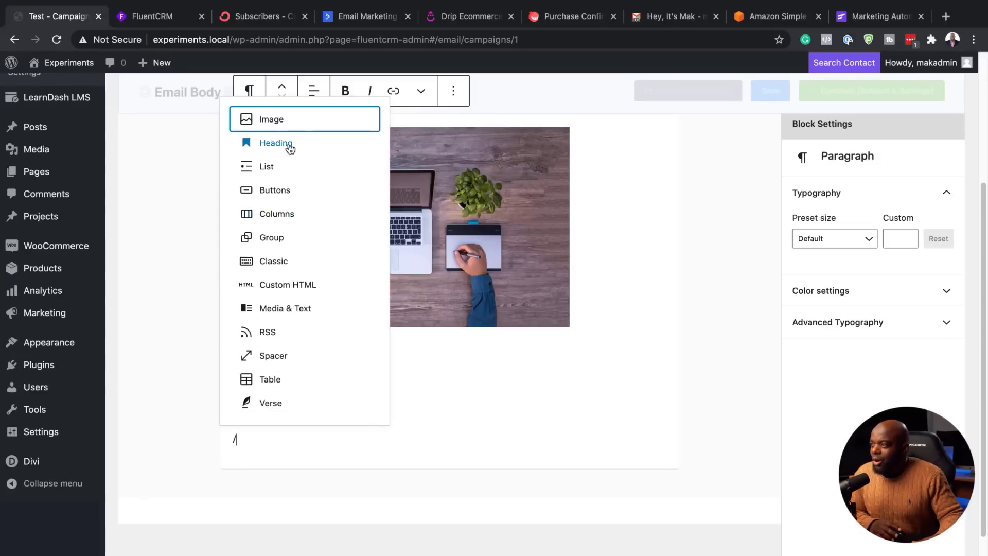
scroll(304, 368, down, 1)
scroll(305, 367, up, 1)
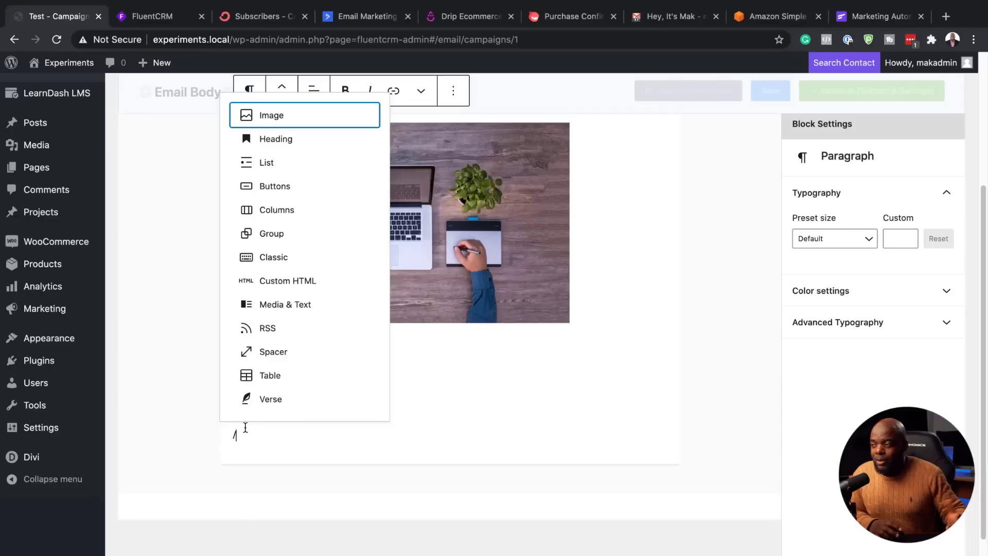
click(283, 263)
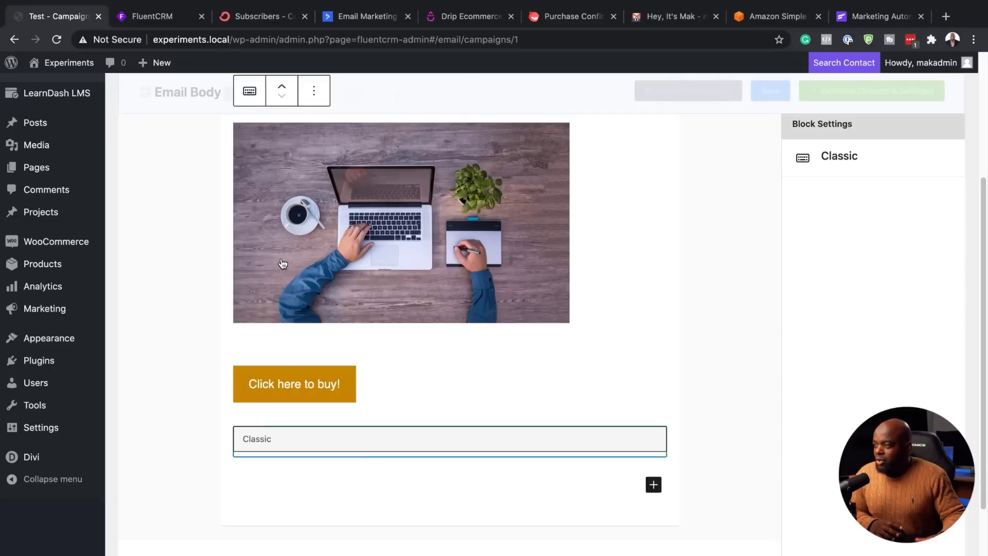
click(289, 439)
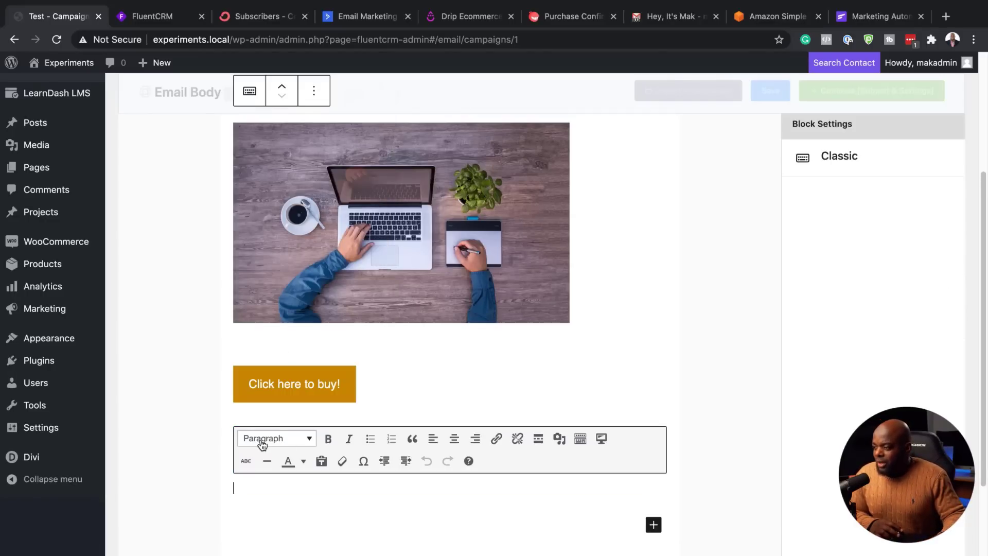
scroll(261, 480, down, 2)
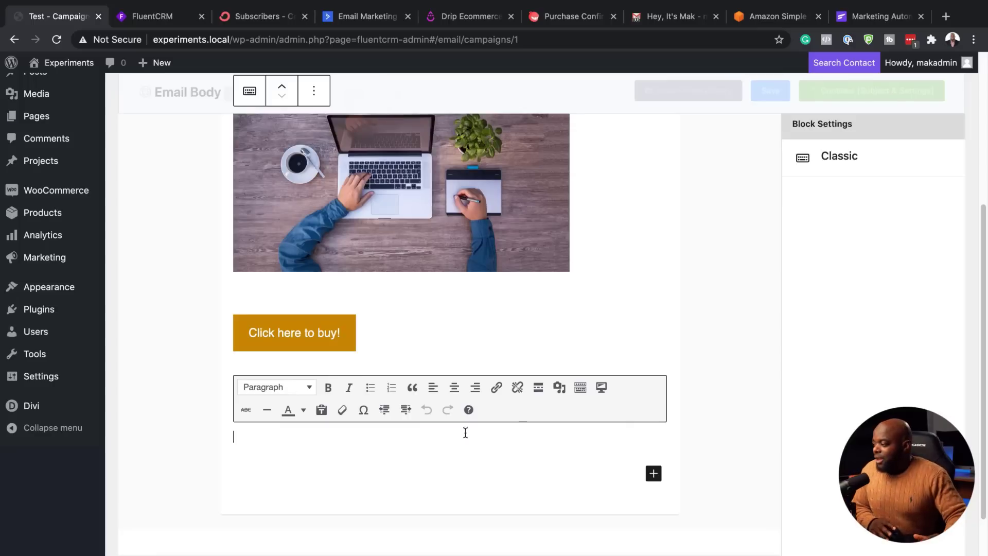
scroll(638, 443, up, 1)
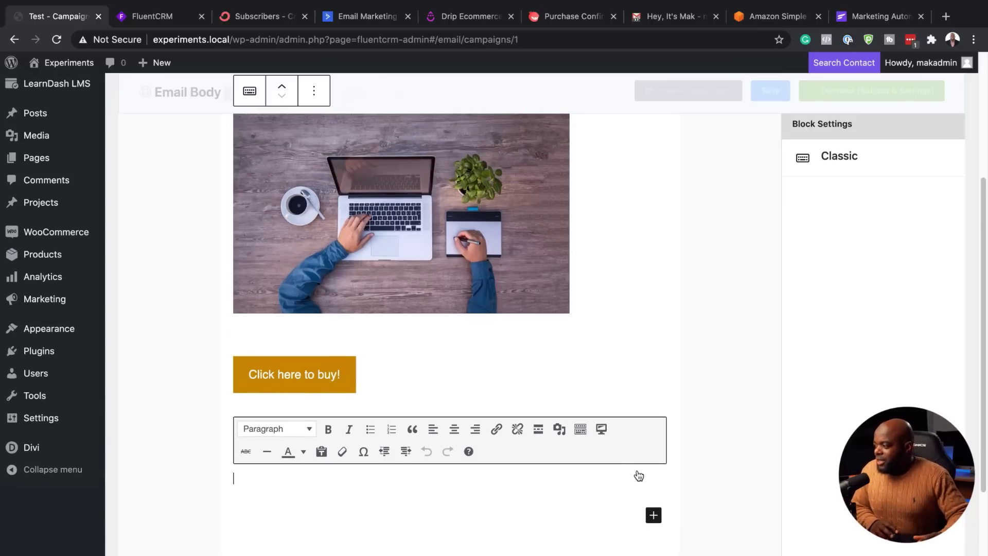
click(638, 449)
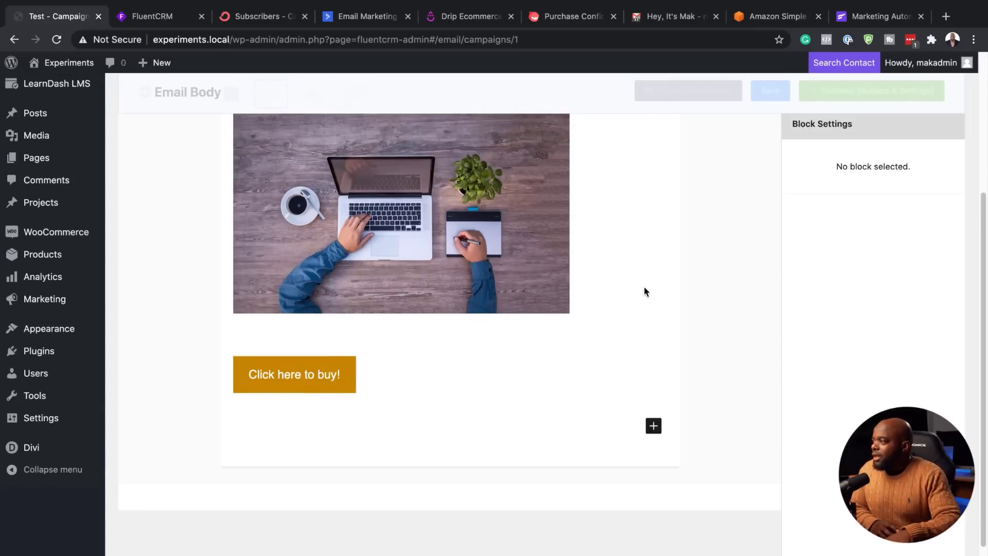
scroll(640, 286, up, 5)
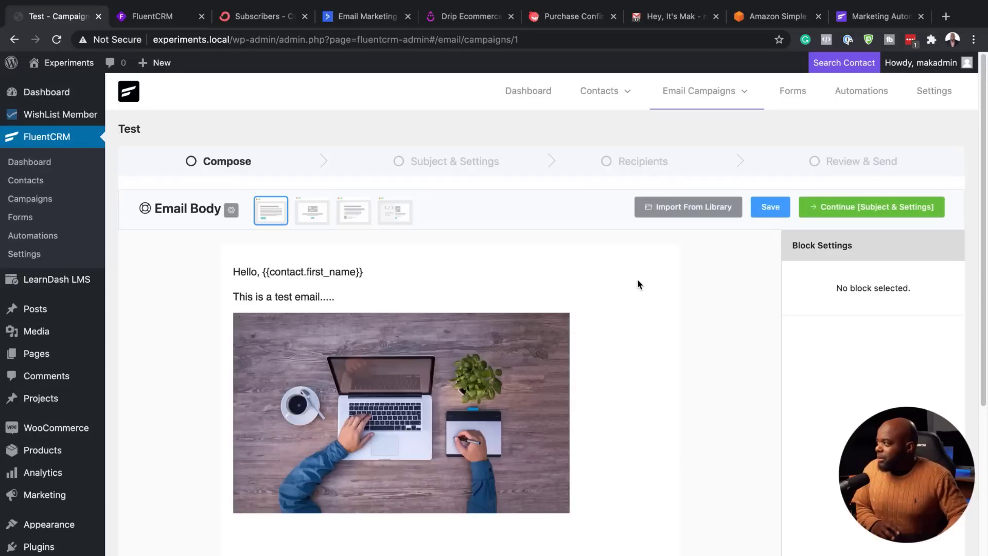
Step: On Subject & Settings, enter subject 'This is a test email' and enable A/B subject testing
click(836, 208)
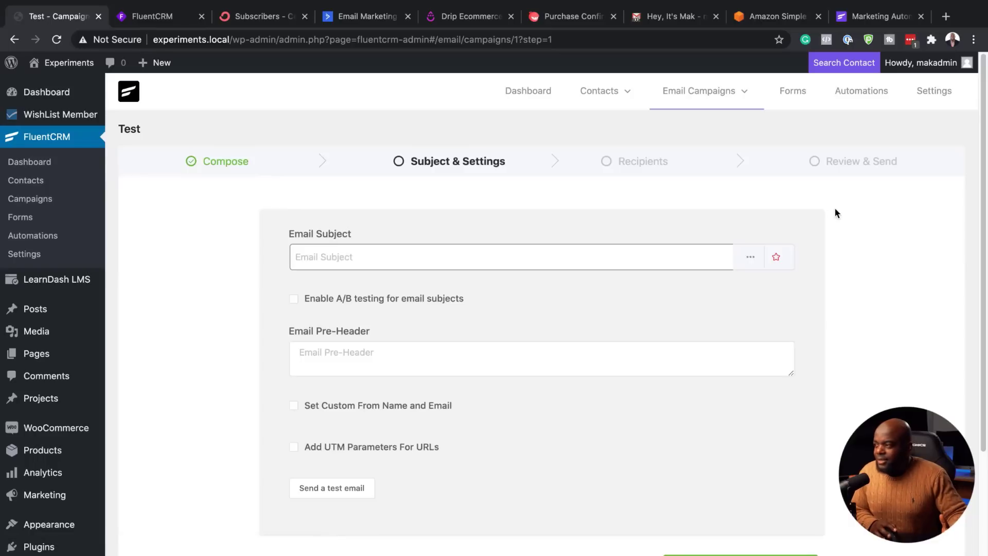
click(471, 256)
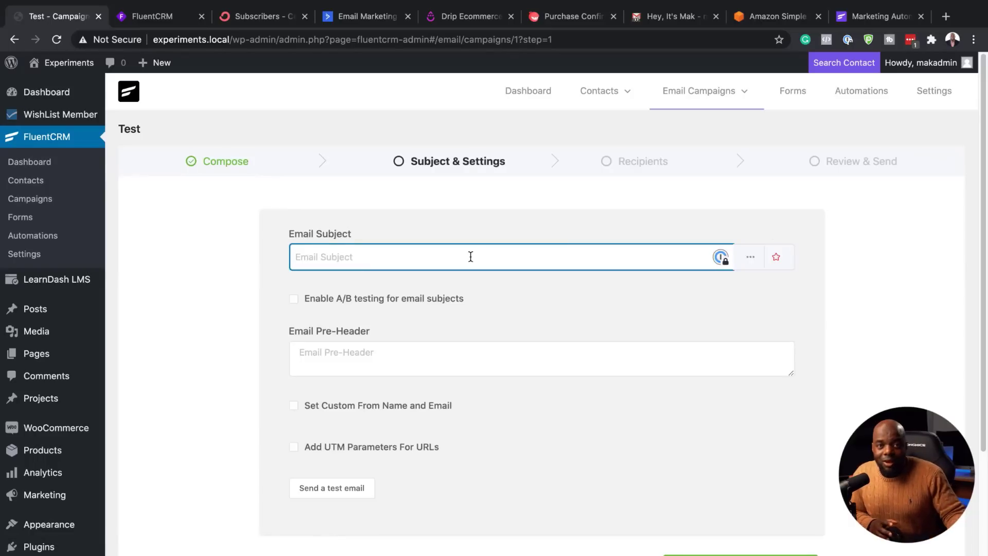
text(this is a)
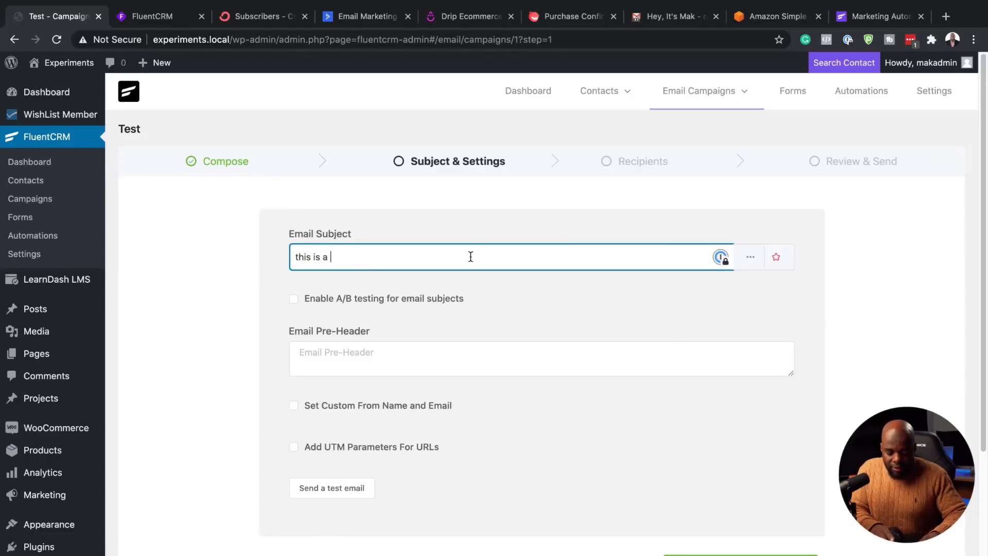
text( test email)
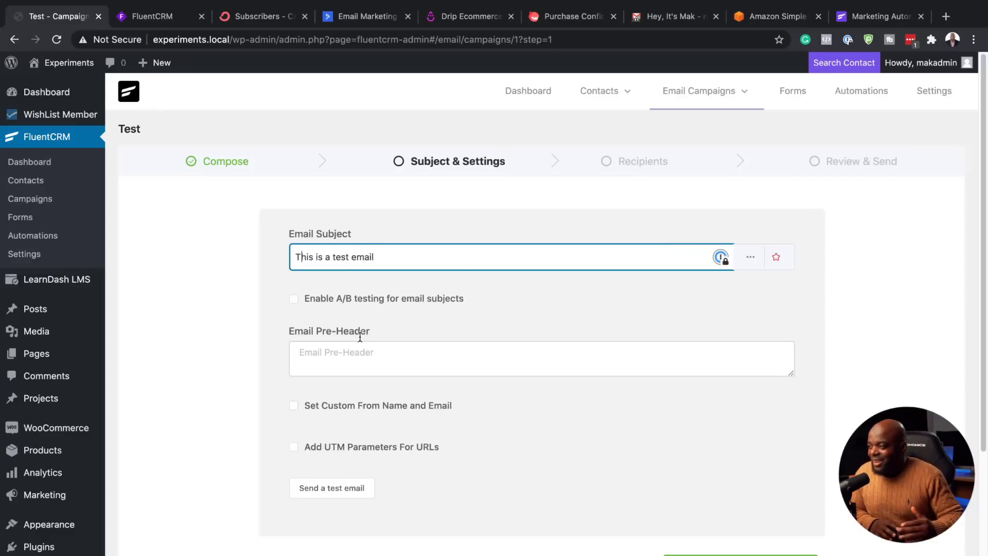
click(292, 301)
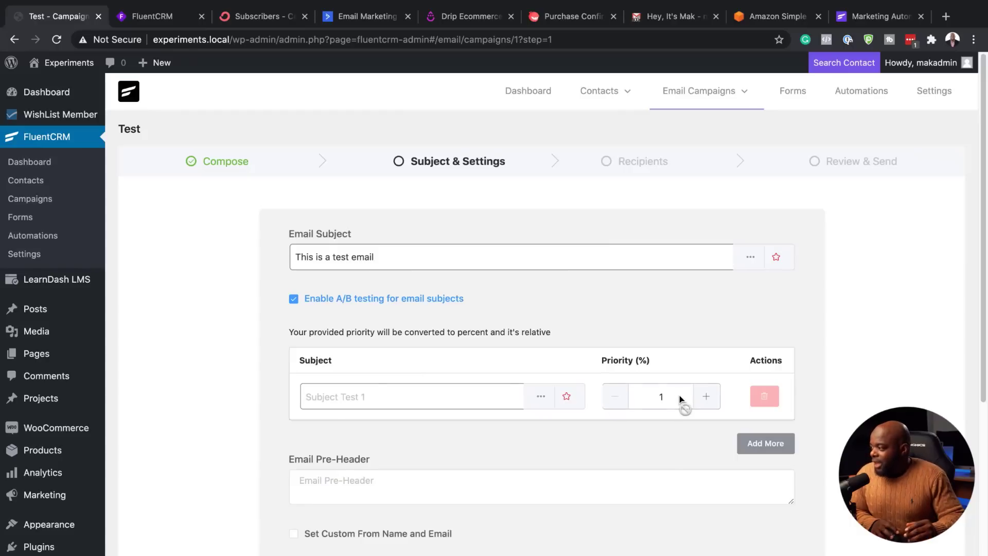
Step: Split the subject test 50/50 by setting priority 50 on two subject variants
click(662, 396)
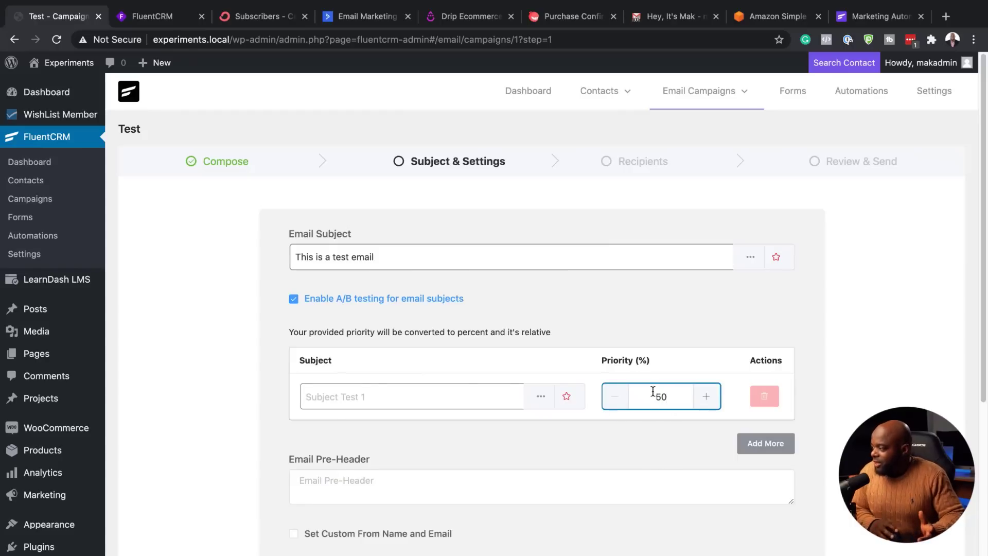
click(765, 443)
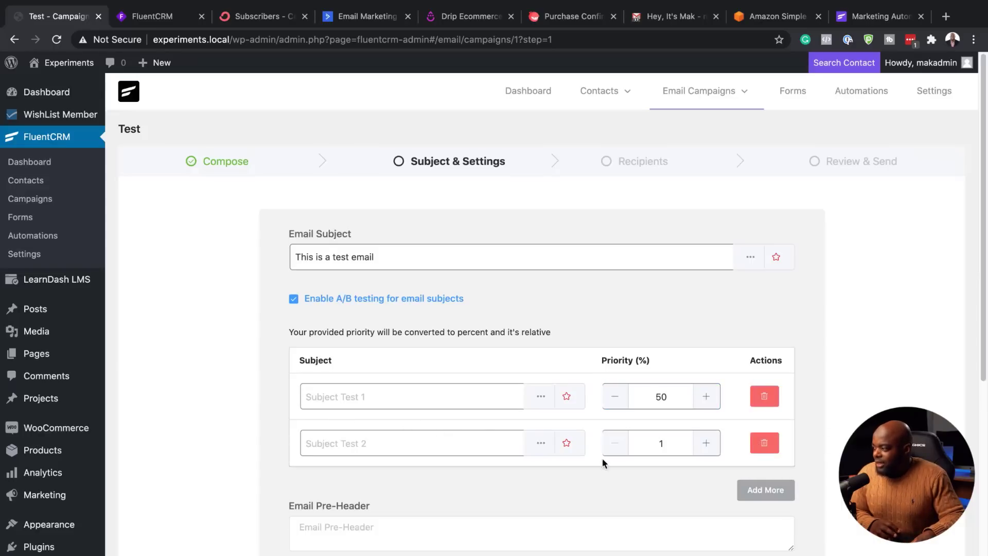
drag(681, 444, 623, 443)
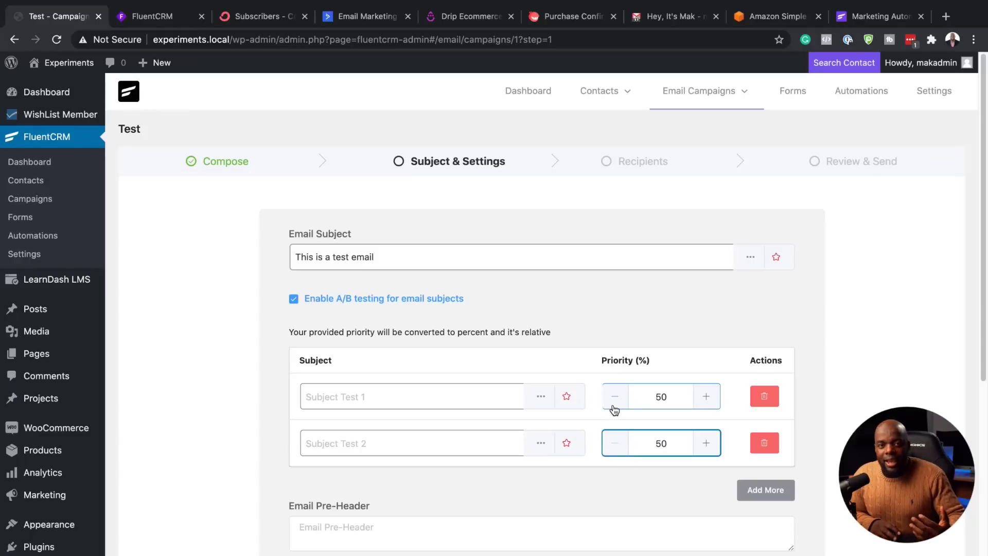
scroll(612, 403, down, 3)
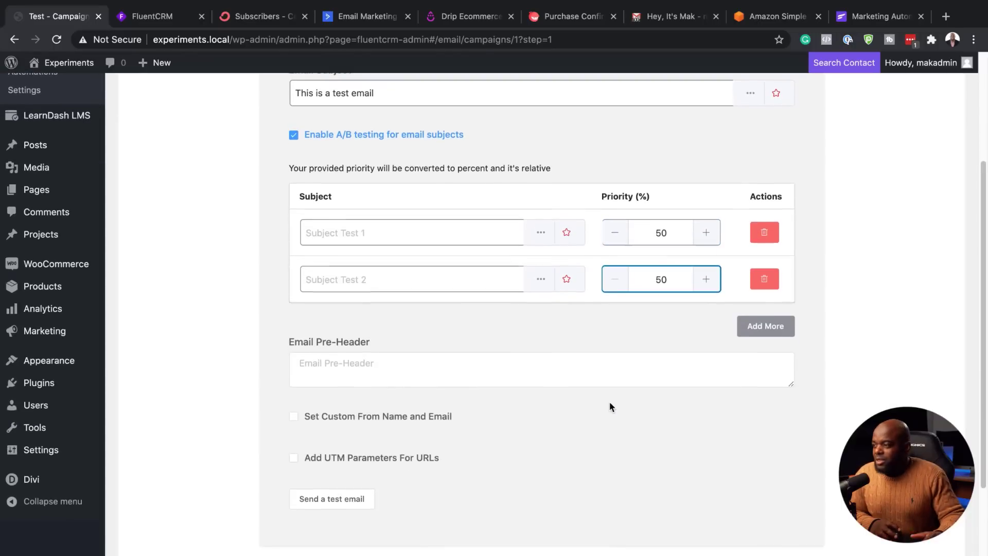
Step: Click into the pre-header field and try continuing to the recipients step
click(370, 371)
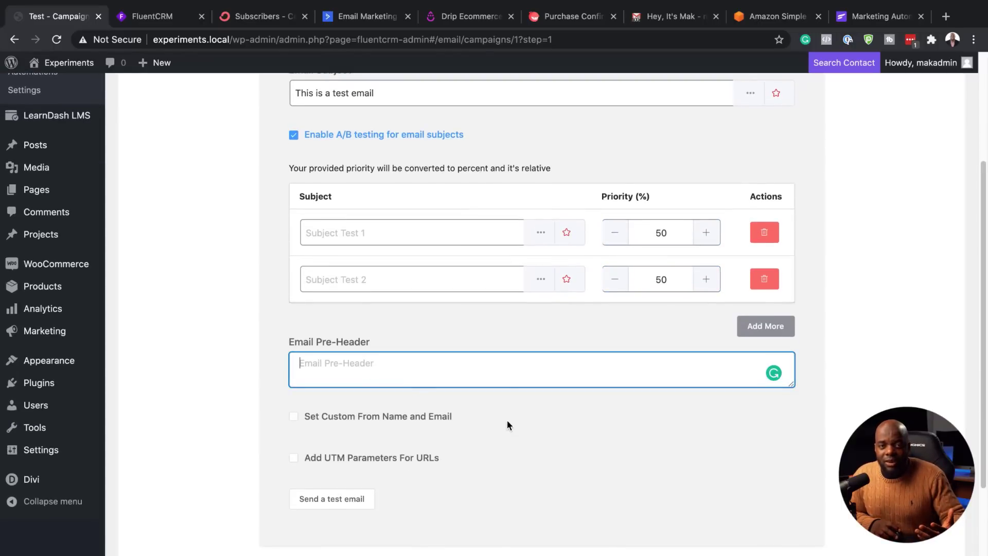
scroll(508, 406, up, 3)
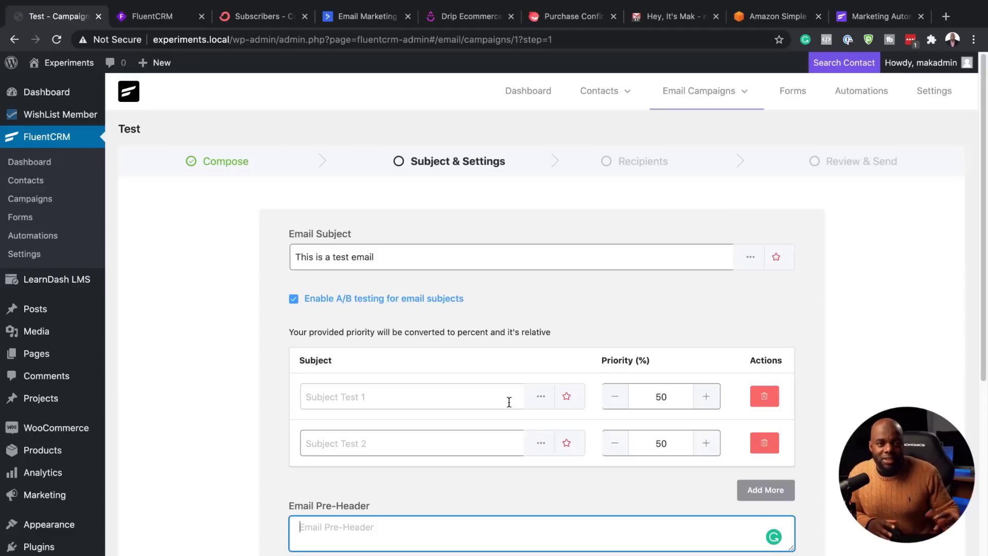
scroll(560, 414, down, 5)
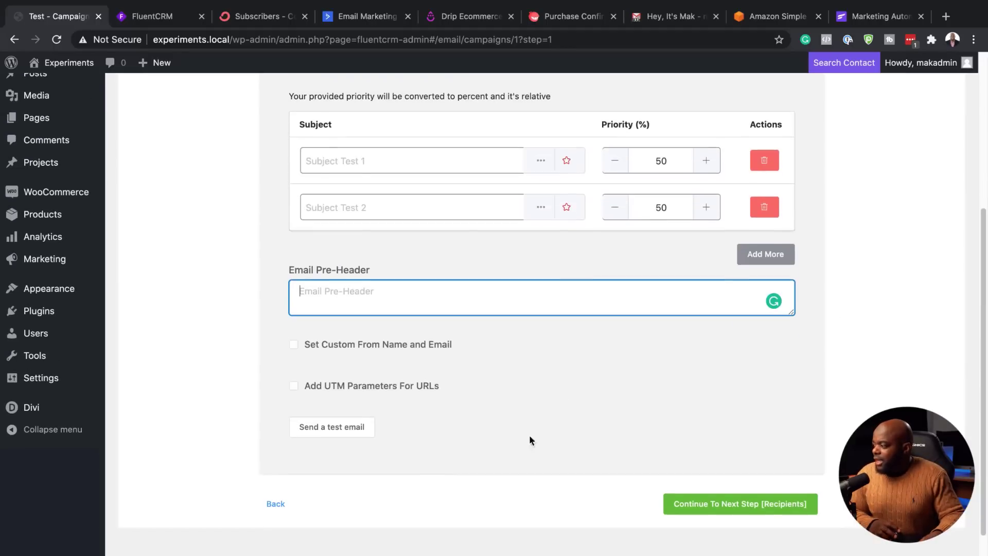
click(709, 509)
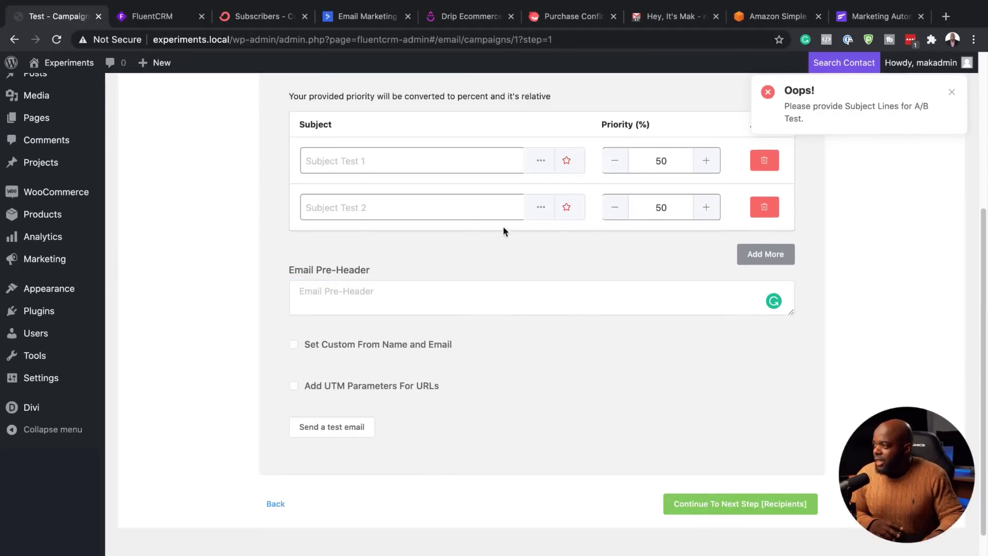
Step: Delete the second subject variant and turn off A/B subject testing
scroll(540, 278, up, 1)
click(764, 272)
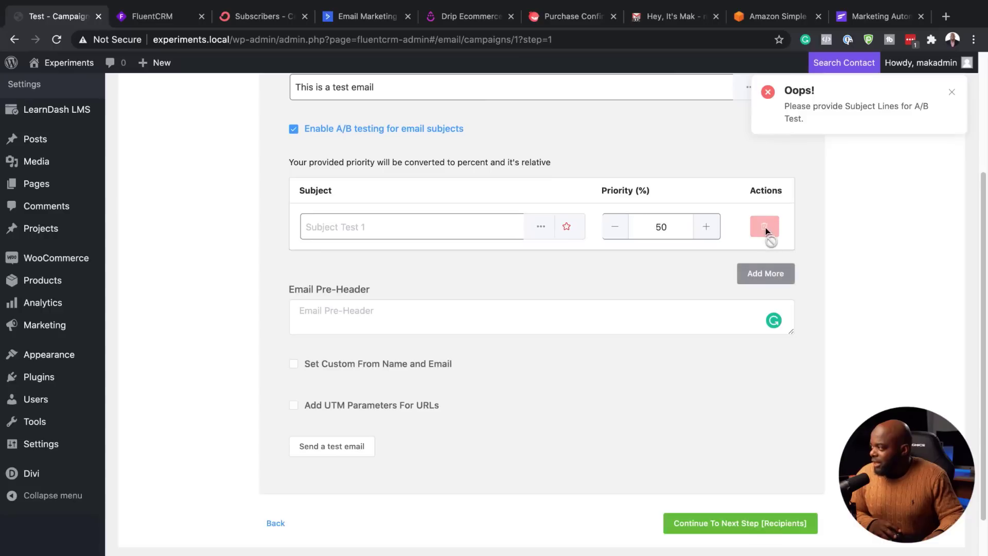
scroll(411, 242, up, 1)
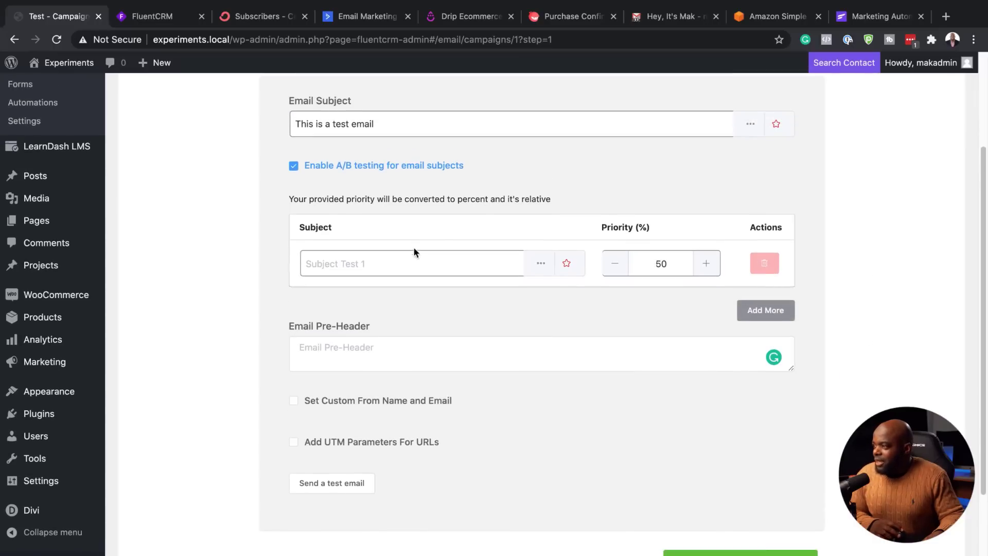
click(388, 266)
click(294, 166)
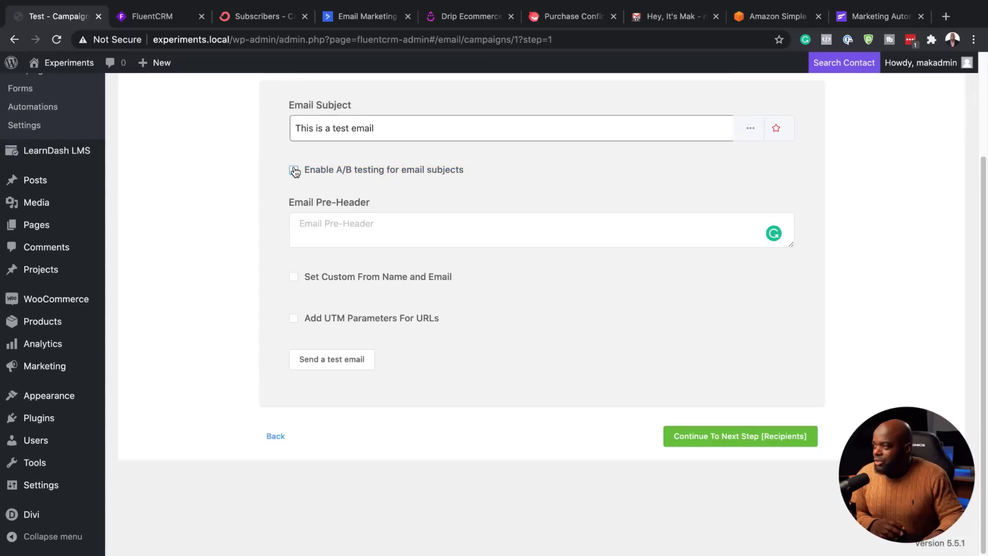
Step: On the recipients step, include the FREE Download list limited to the freebie tag
click(737, 443)
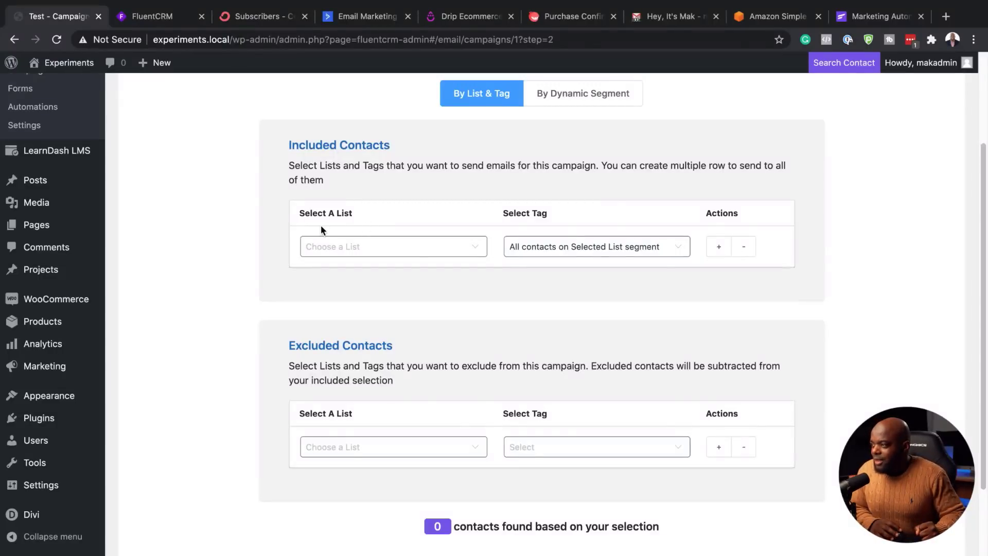
click(416, 249)
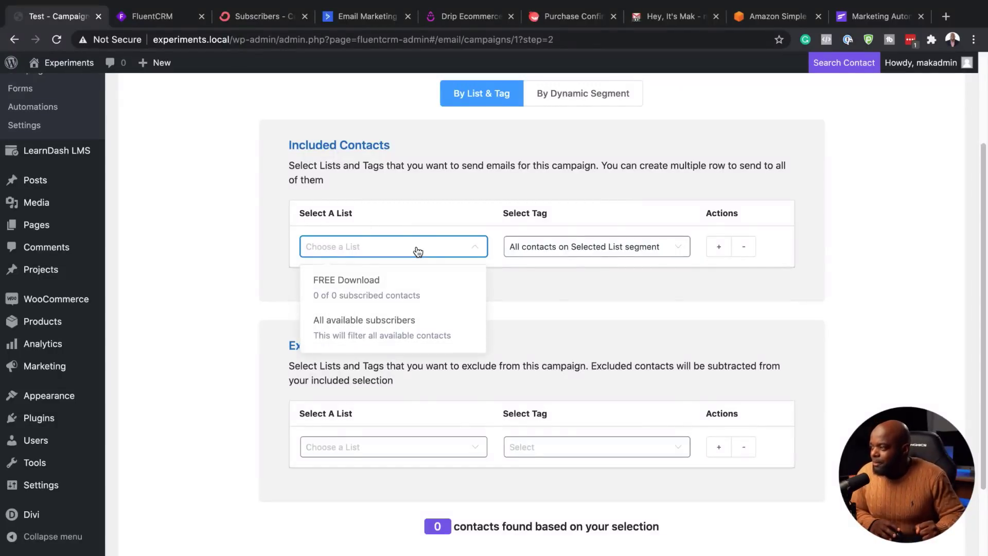
click(396, 288)
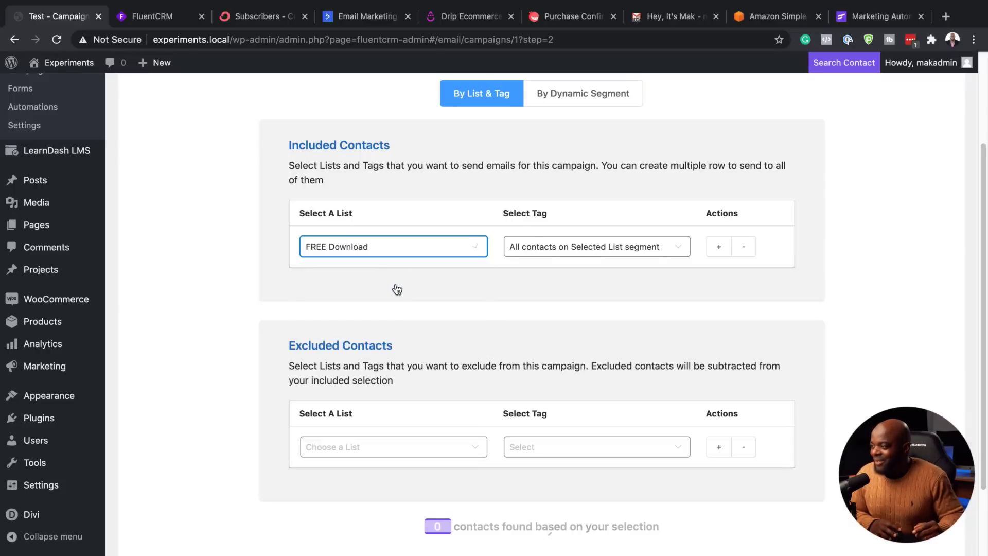
click(557, 251)
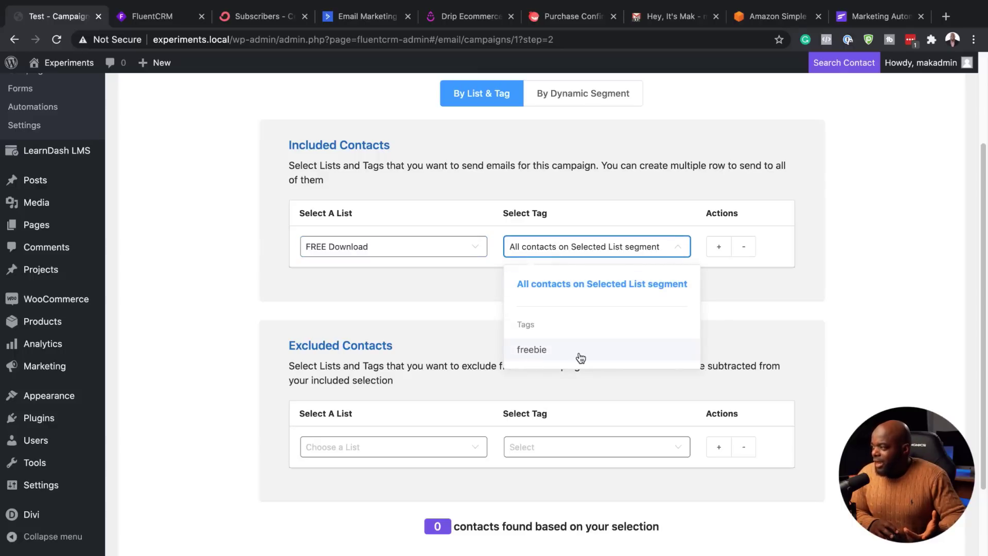
click(580, 356)
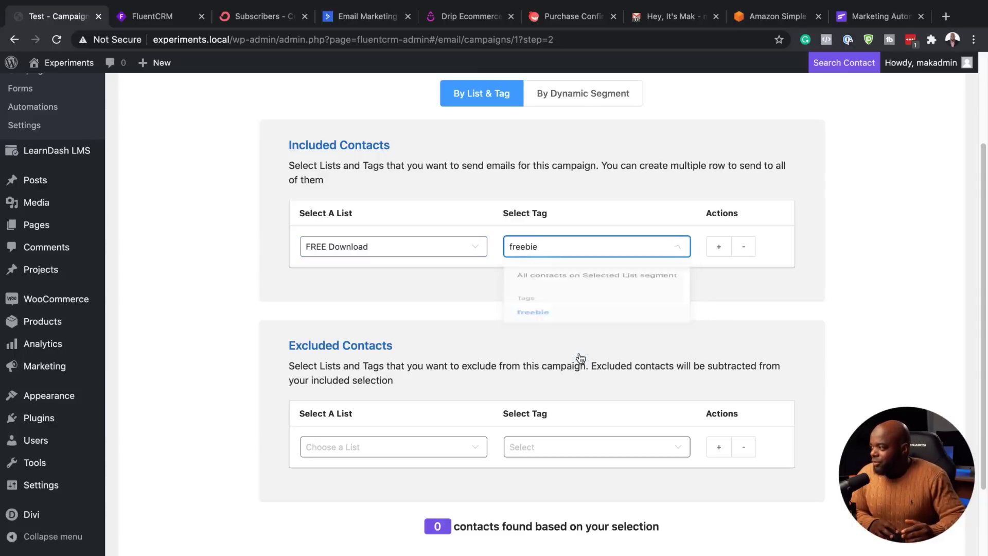
Step: Add then remove an extra included-contacts row, and show the Excluded Contacts list options
click(719, 248)
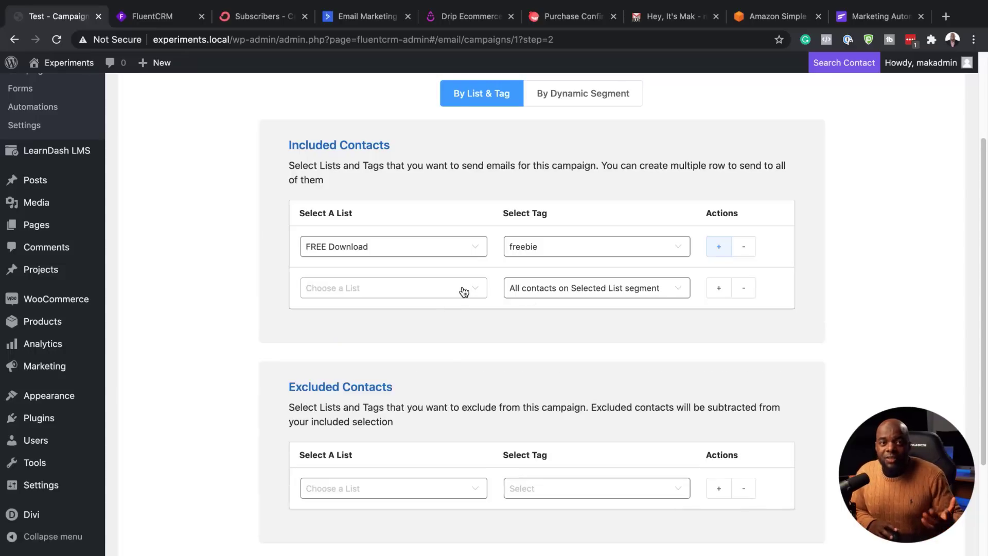
click(750, 291)
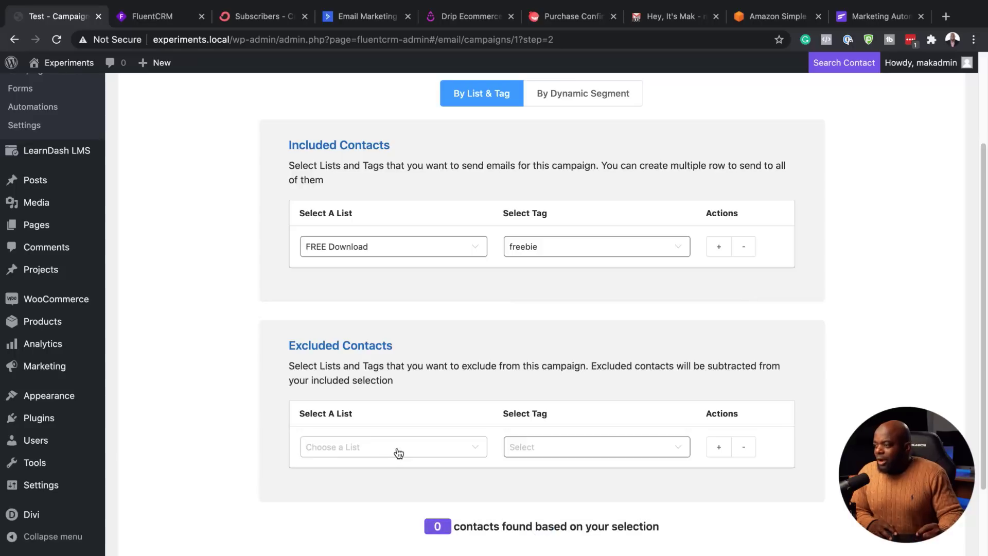
scroll(400, 449, down, 1)
scroll(400, 449, down, 3)
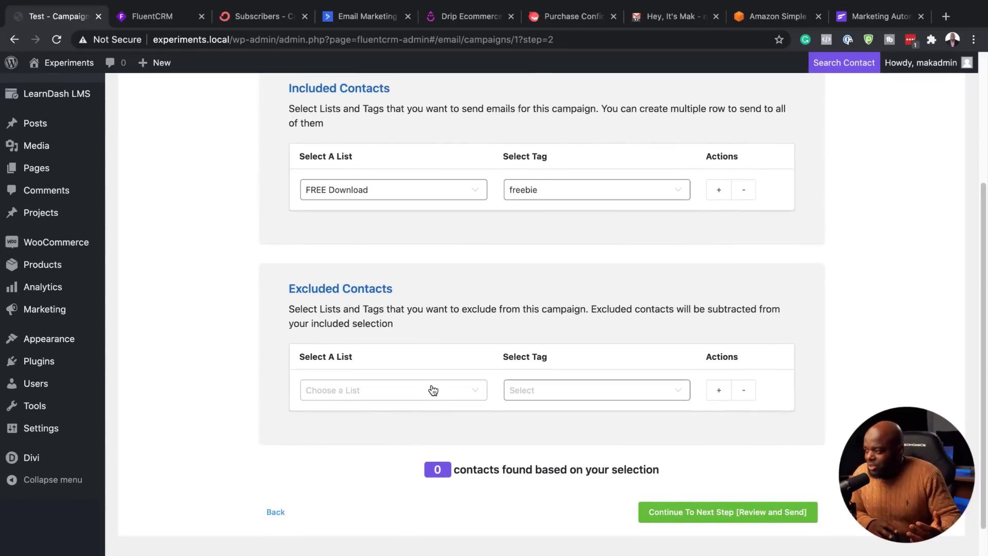
click(432, 391)
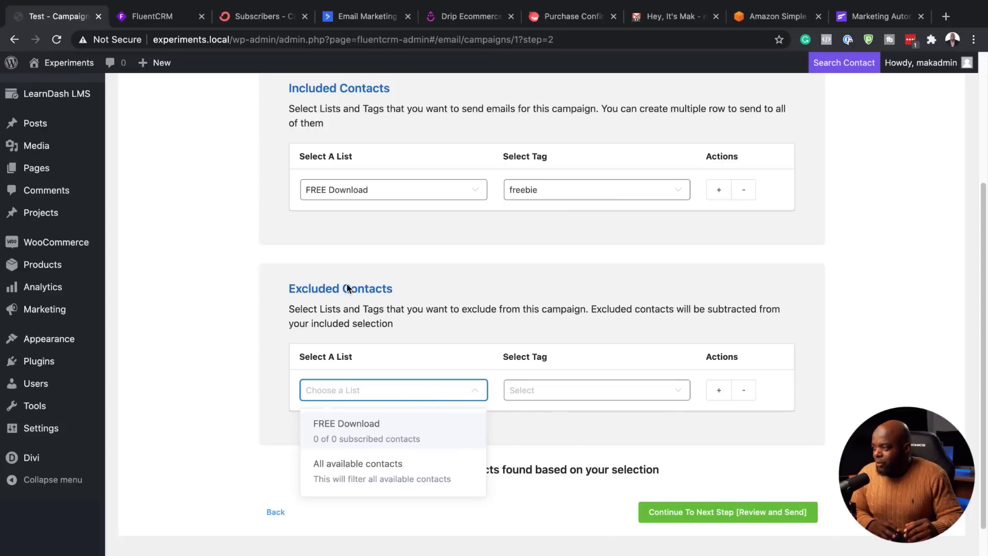
Step: Close the exclusion dropdown and try advancing to Review and Send, which fails with 'No subscribers found'
click(539, 436)
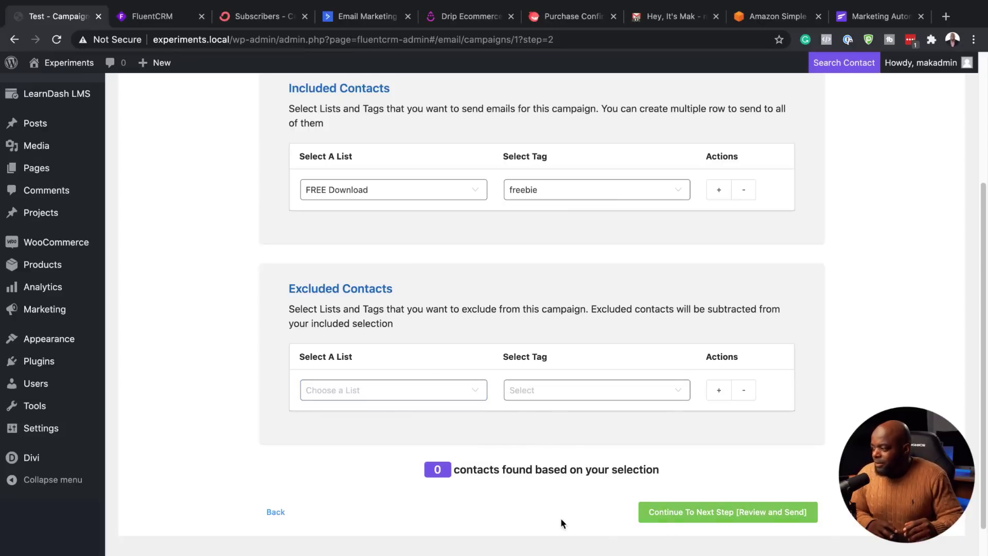
click(685, 513)
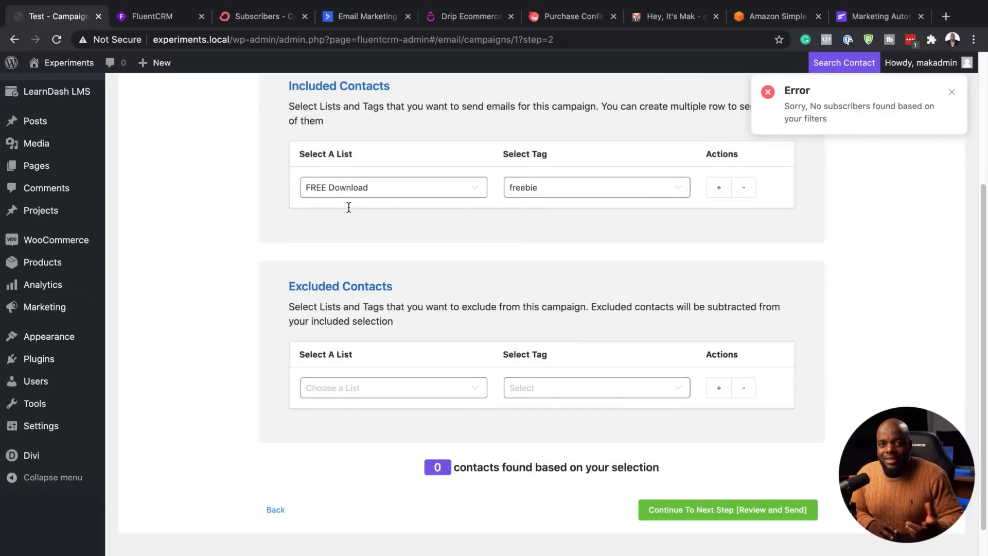
scroll(350, 237, up, 4)
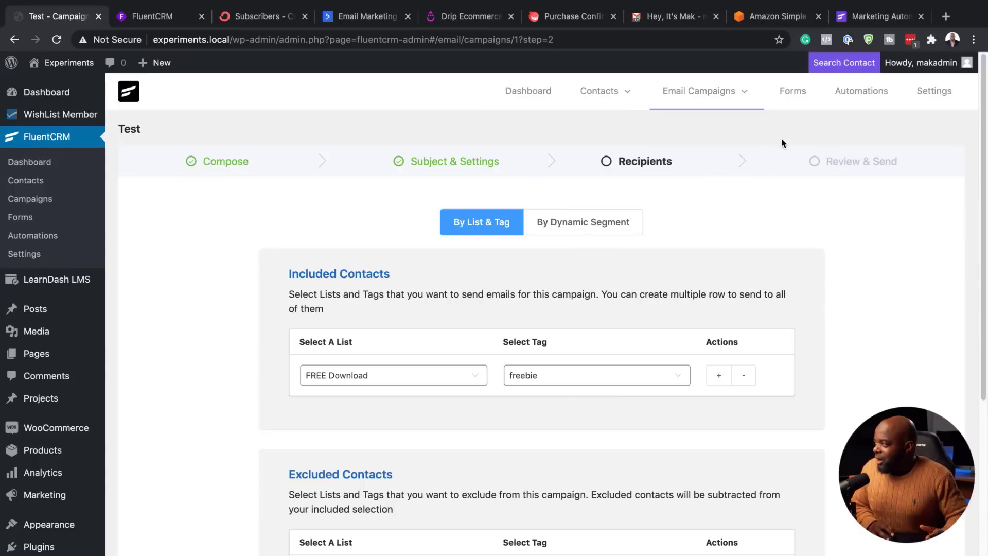
mouse_move(736, 94)
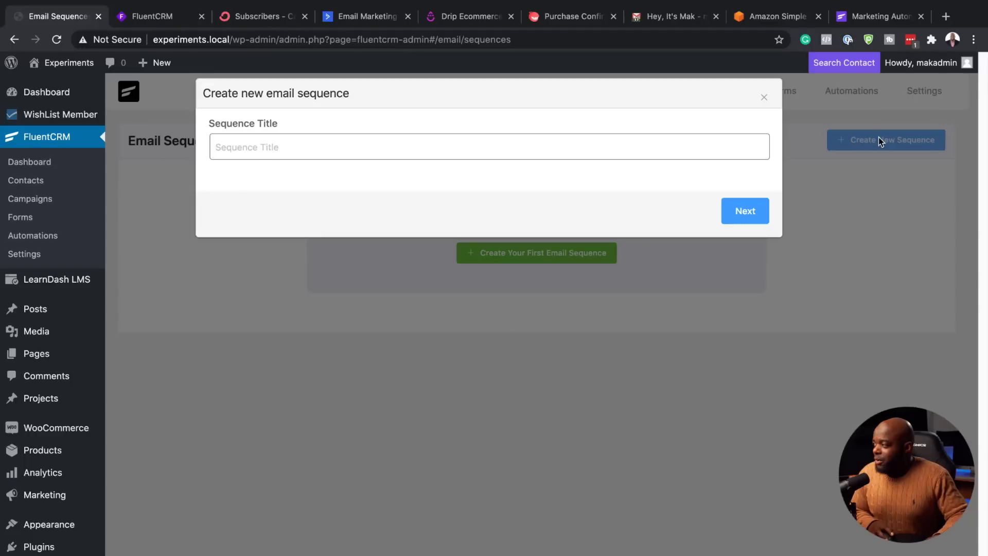
Step: Go to Email Sequences and create a new sequence titled 'New Buyer'
click(269, 148)
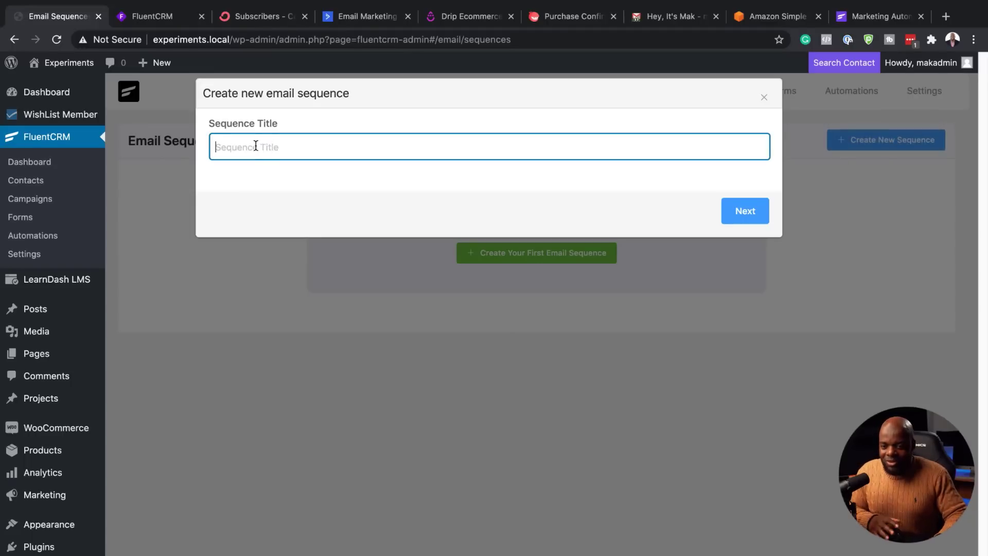
click(14, 40)
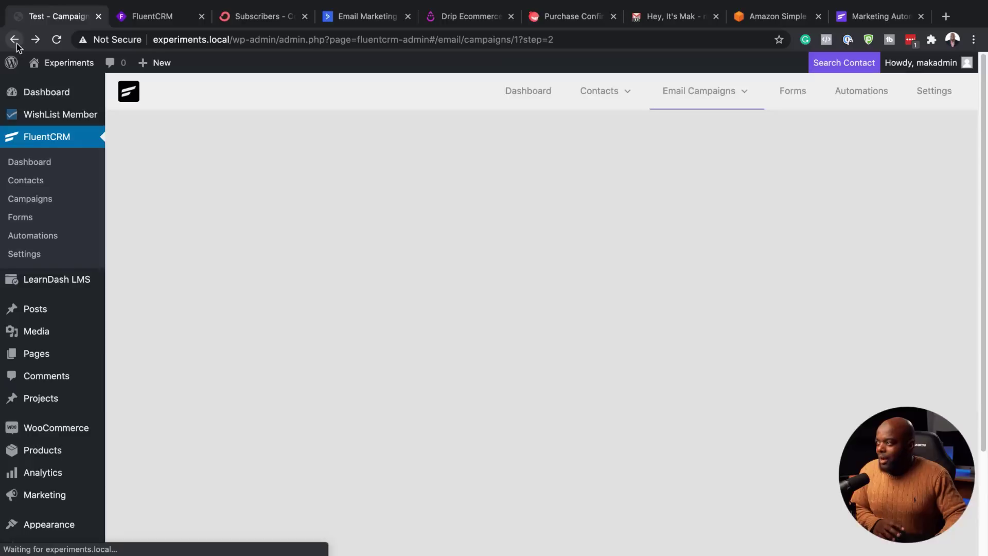
mouse_move(739, 82)
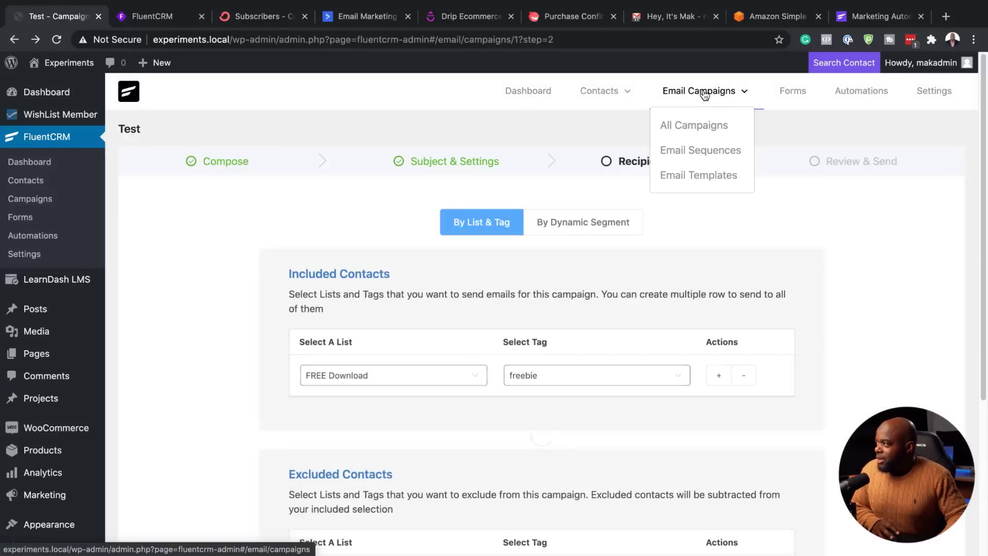
click(694, 151)
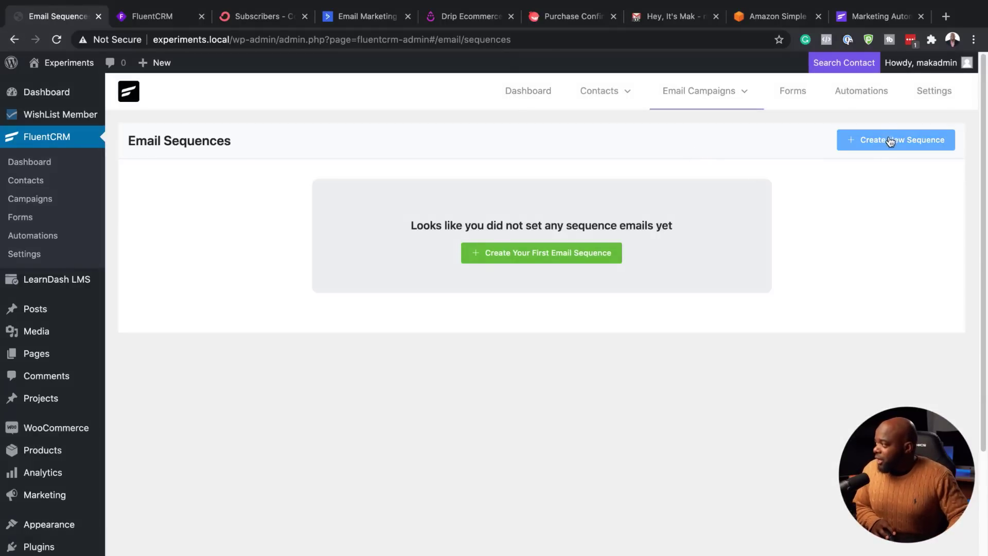
click(888, 139)
click(463, 147)
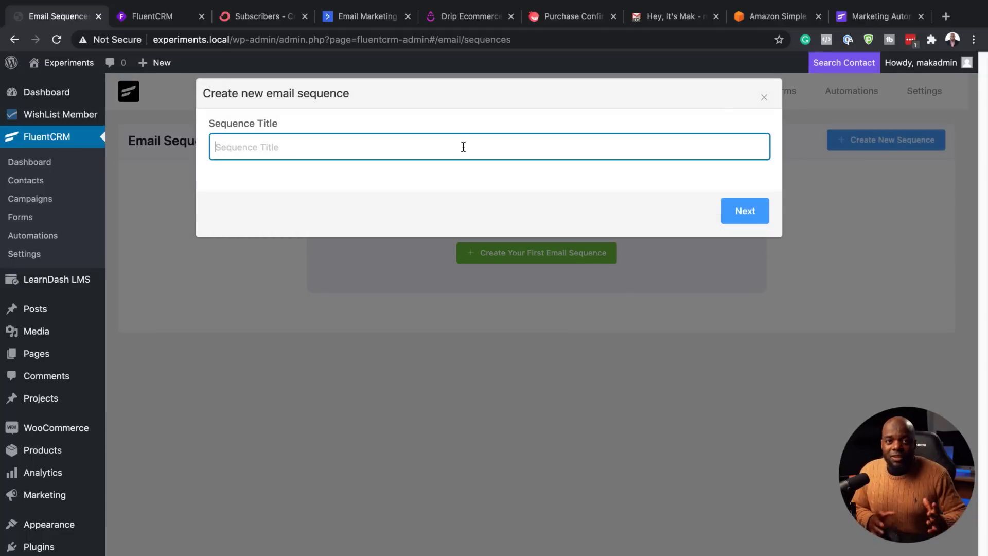
text(Ne)
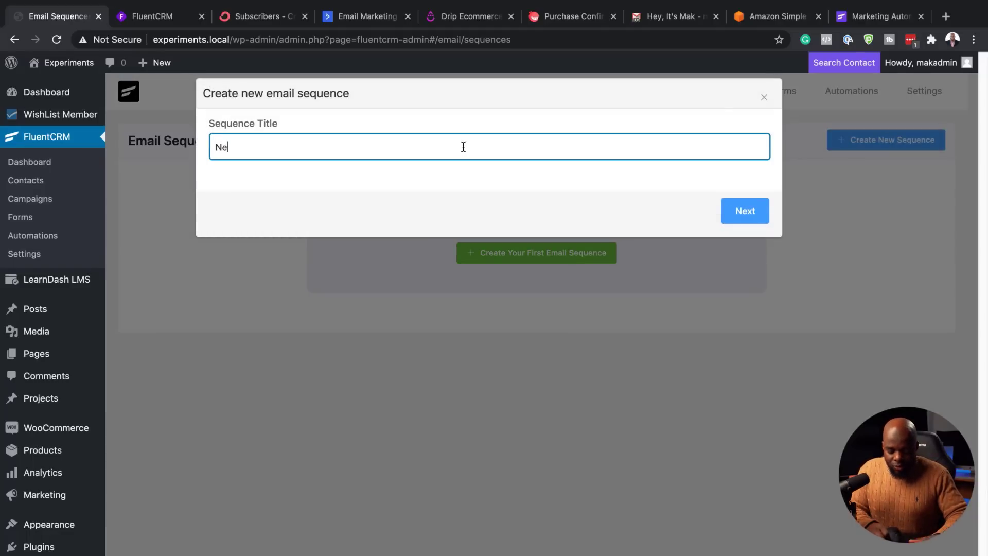
text(w Buyer)
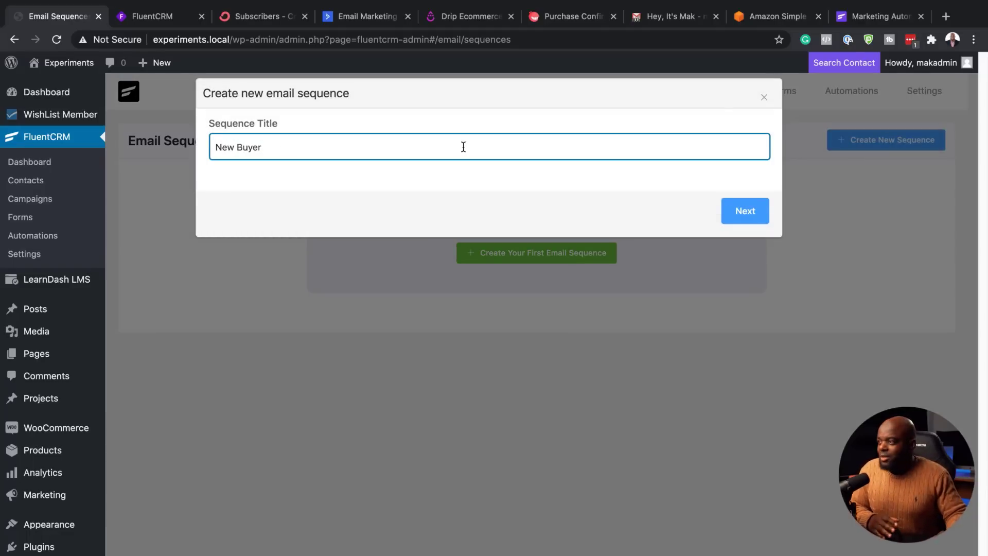
click(756, 212)
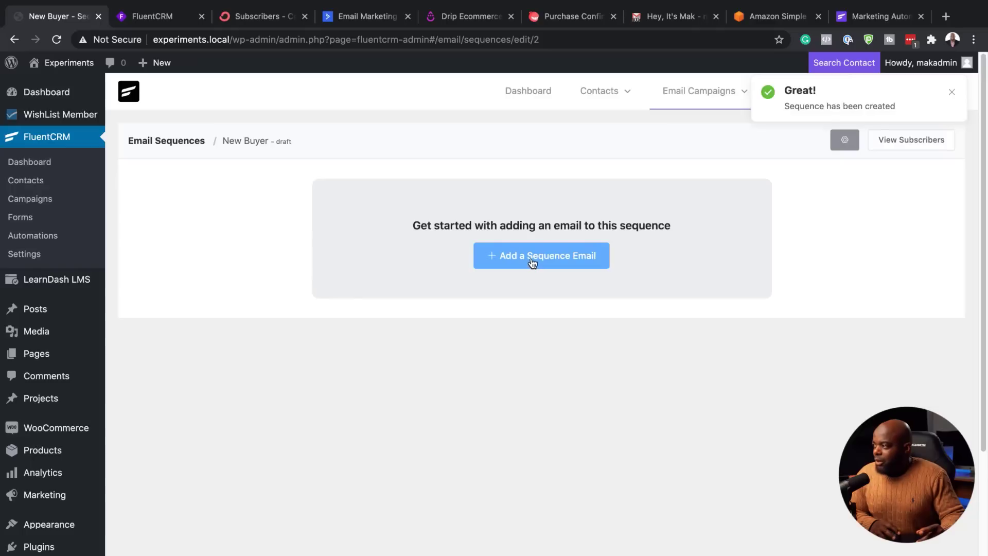
Step: Add the sequence's first email with a 0-day delay and body text 'Email one'
click(532, 255)
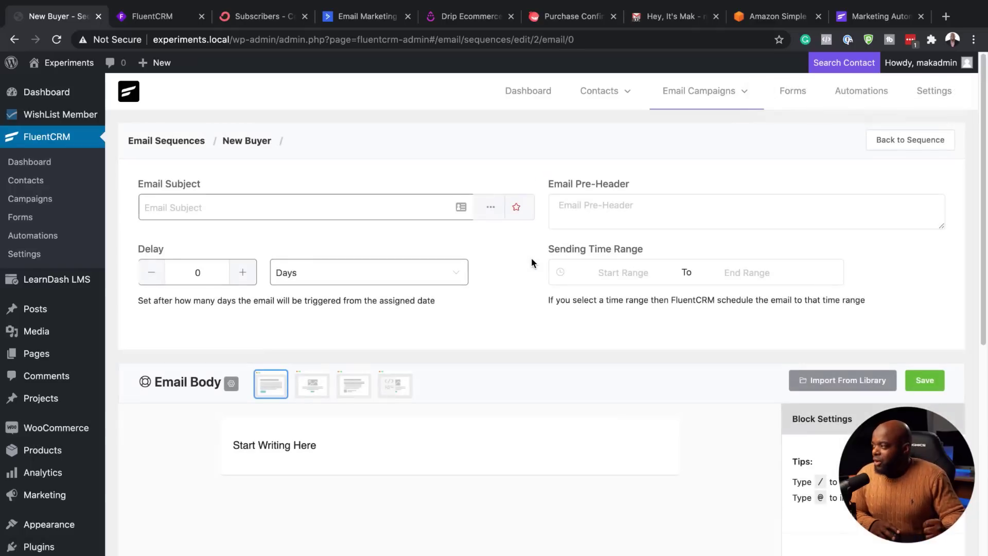
click(363, 206)
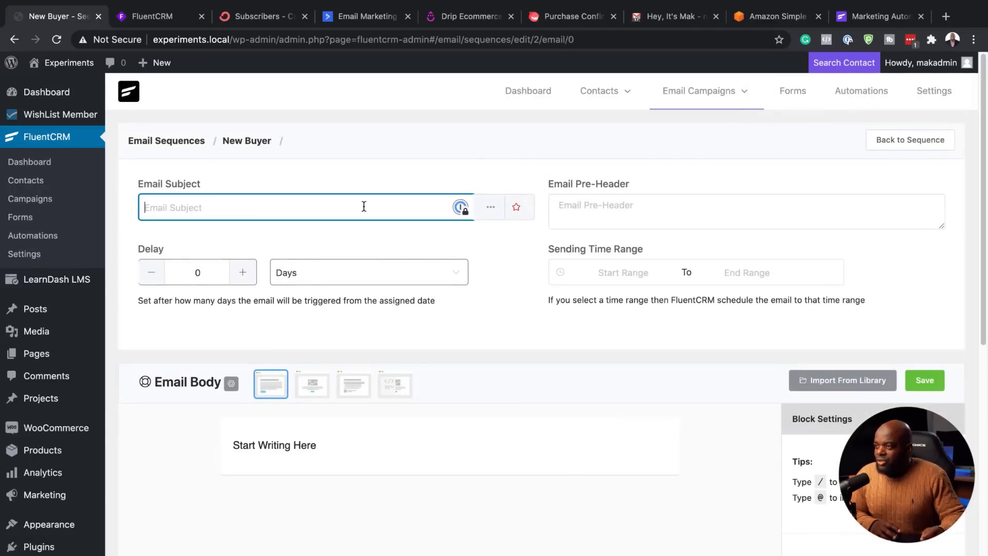
click(195, 273)
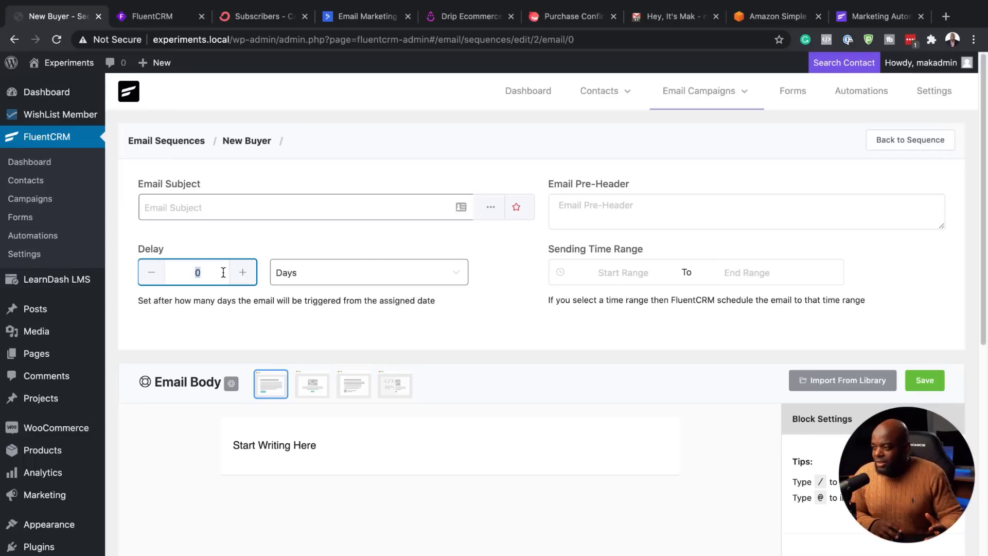
scroll(480, 378, down, 3)
click(270, 327)
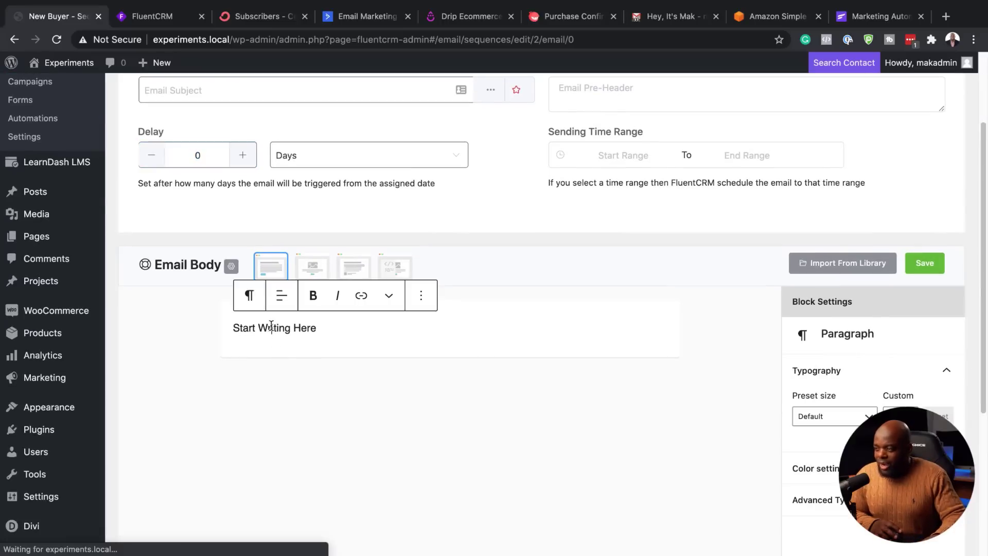
drag(231, 327, 376, 335)
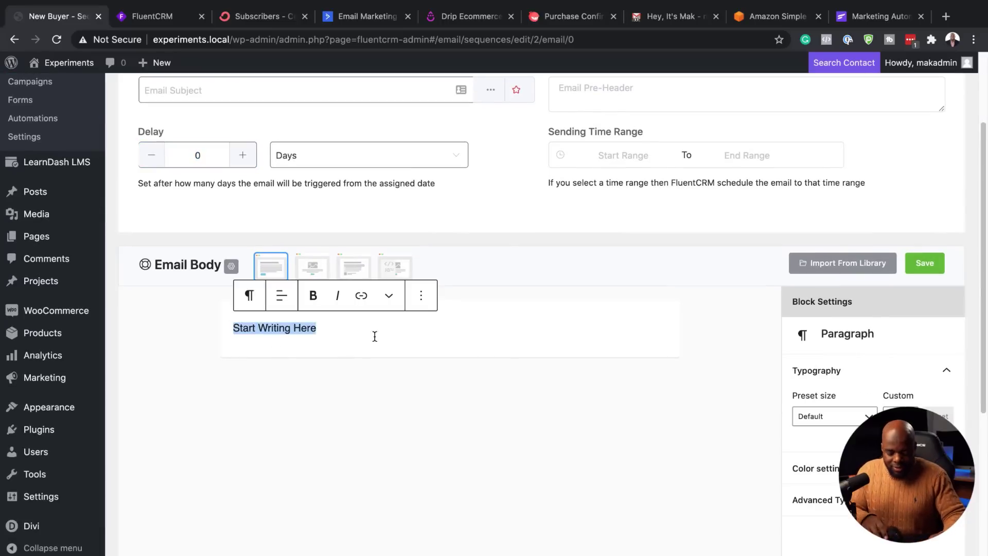
text(Email o)
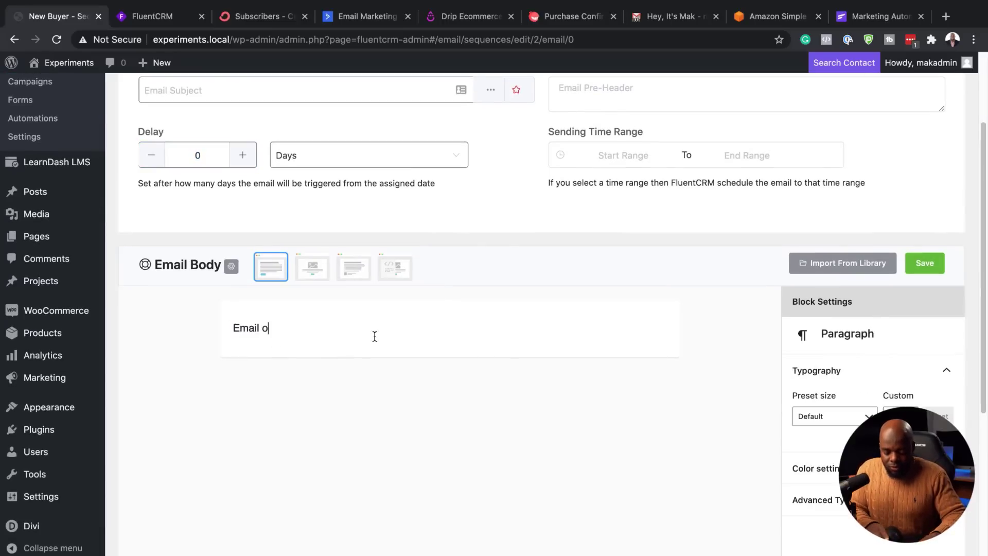
text(ne)
scroll(374, 336, up, 3)
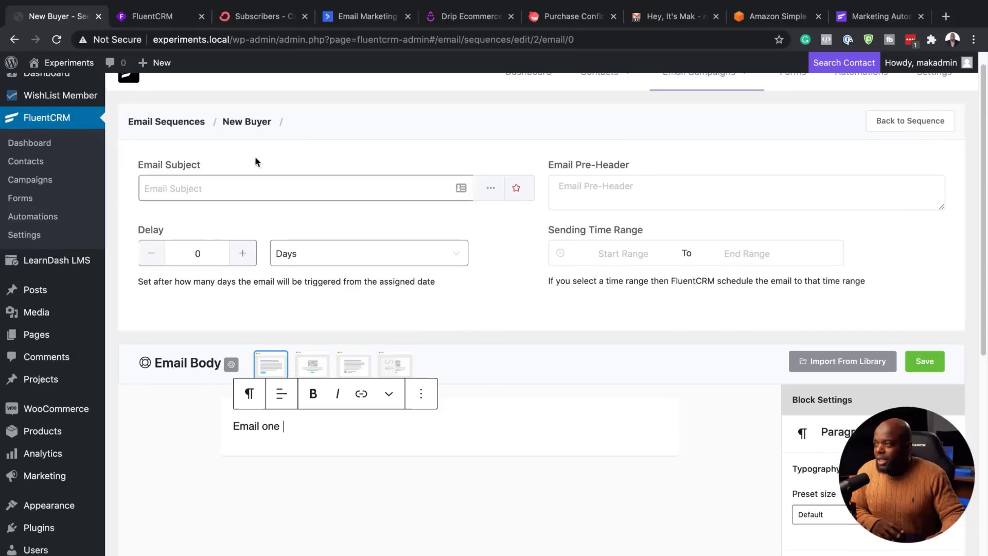
Step: Give the email the subject 'Welcome', add an empty paragraph below, and save it
click(237, 189)
text(Wel)
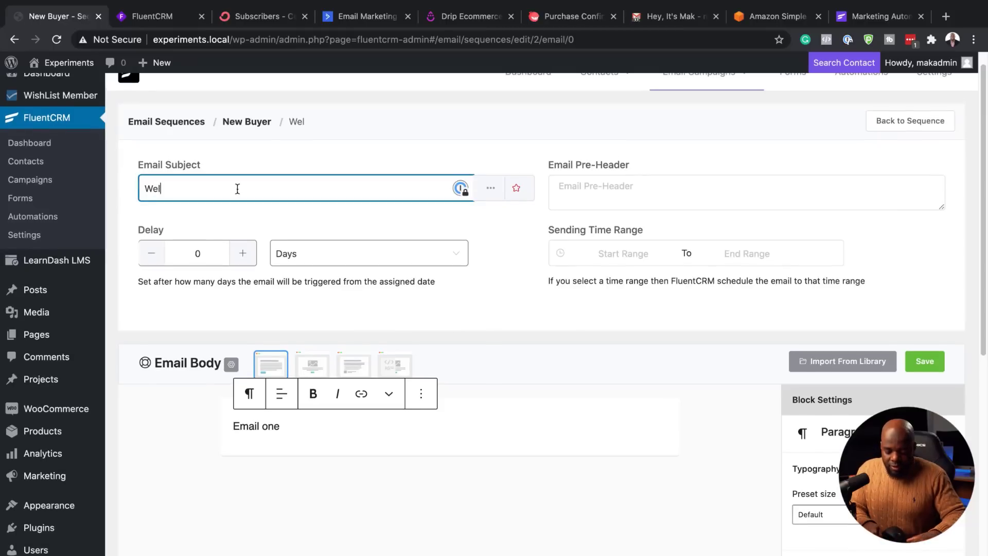
text(come)
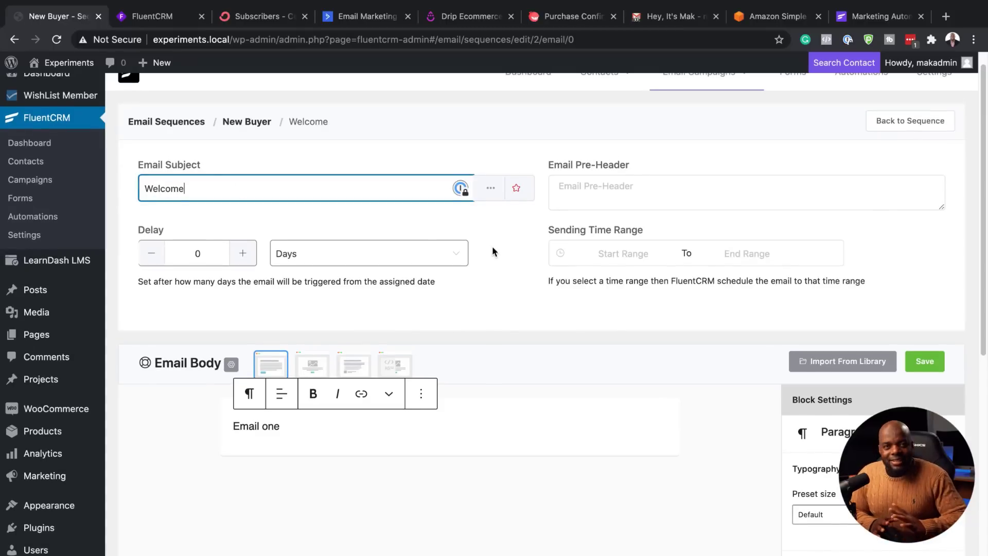
scroll(791, 296, down, 2)
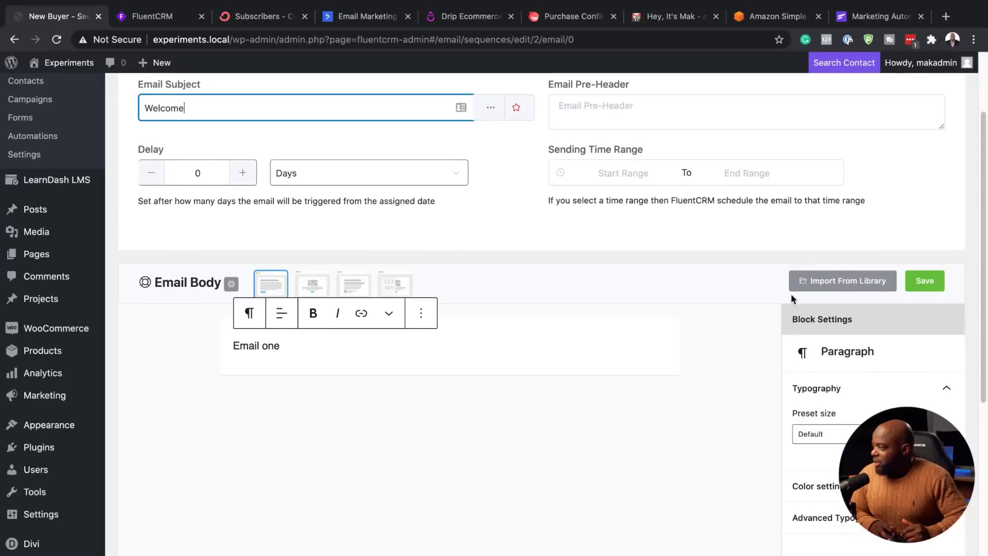
click(304, 343)
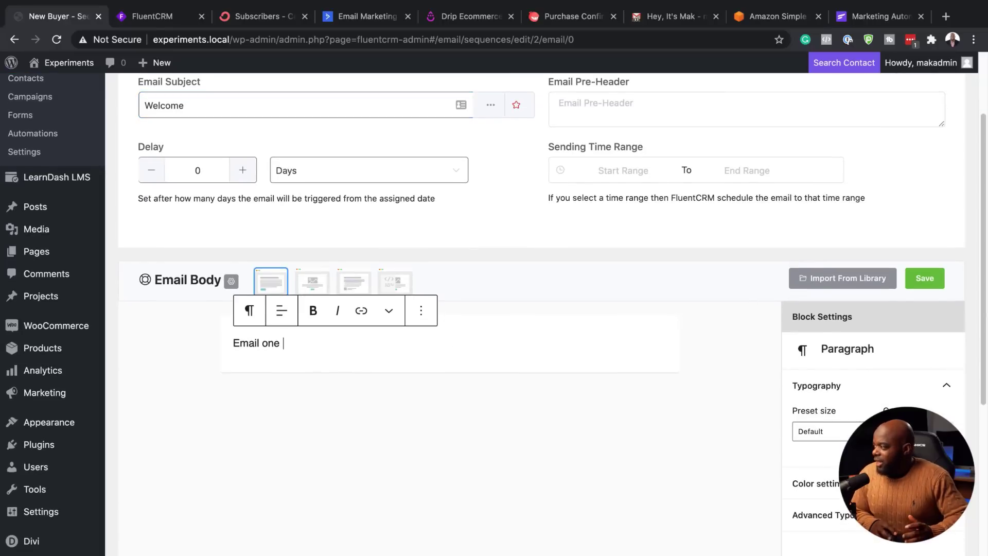
scroll(828, 391, down, 1)
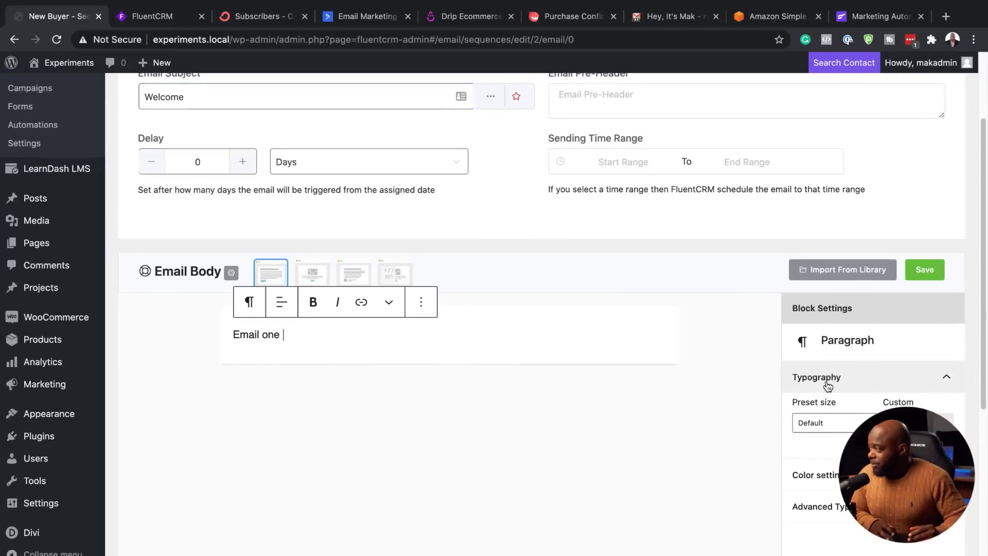
scroll(828, 383, down, 2)
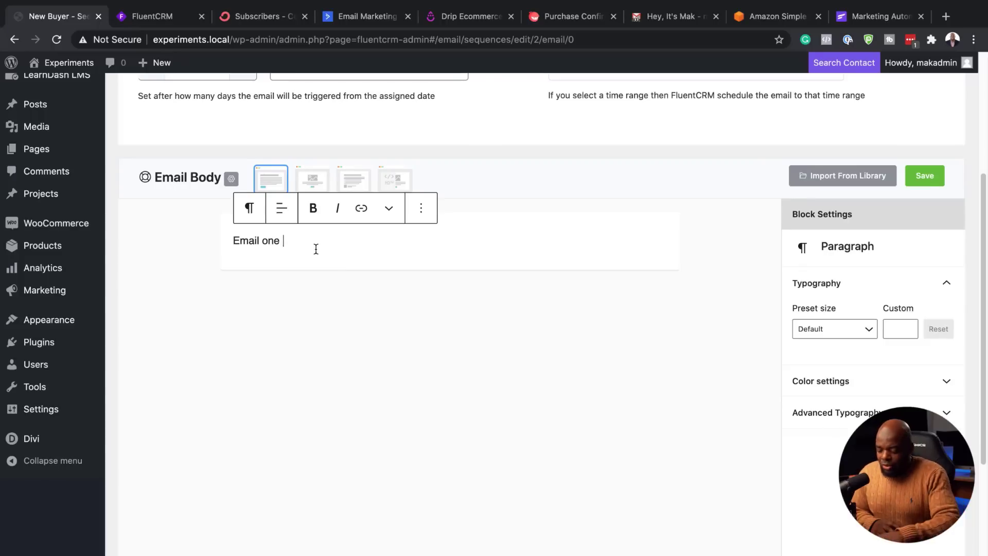
key(Return)
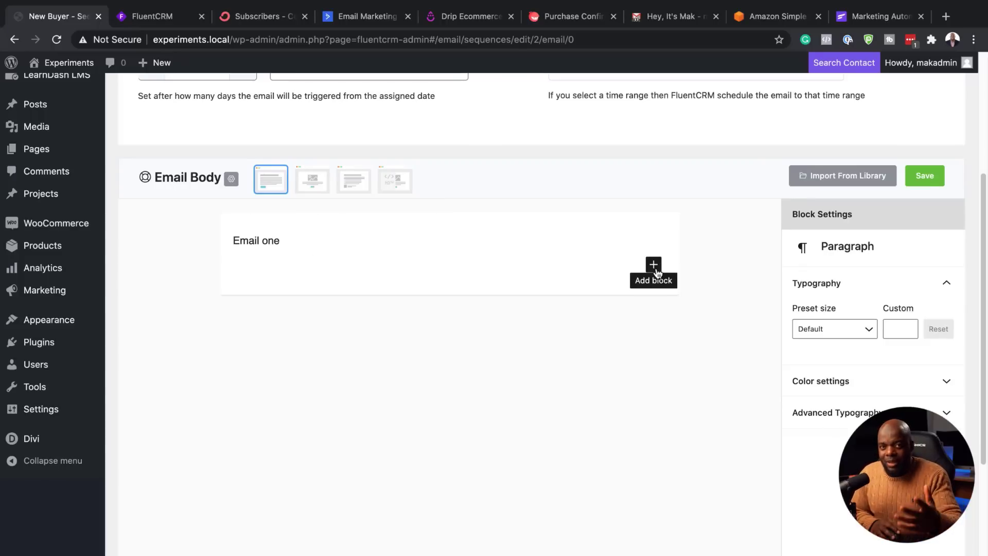
click(871, 385)
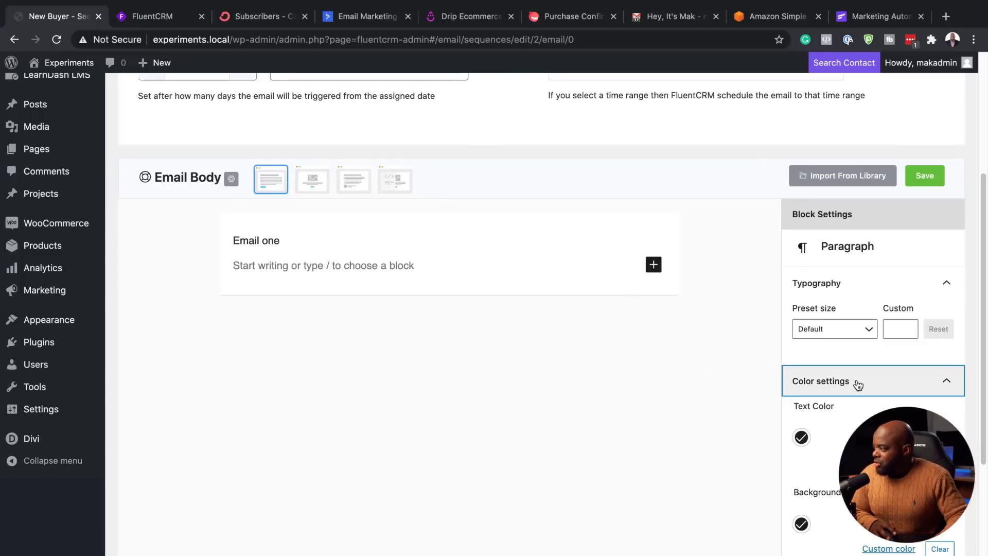
scroll(742, 405, down, 2)
scroll(527, 322, up, 3)
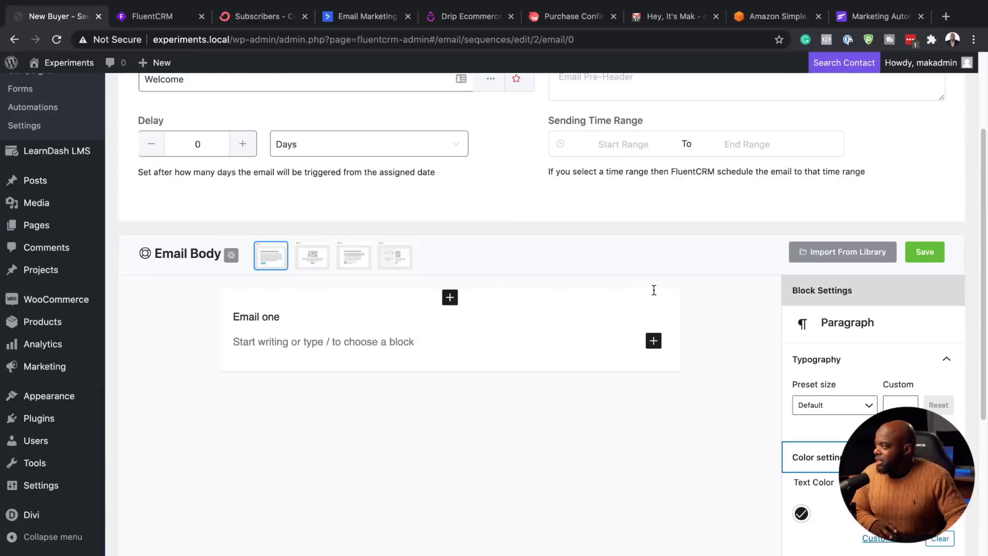
click(925, 252)
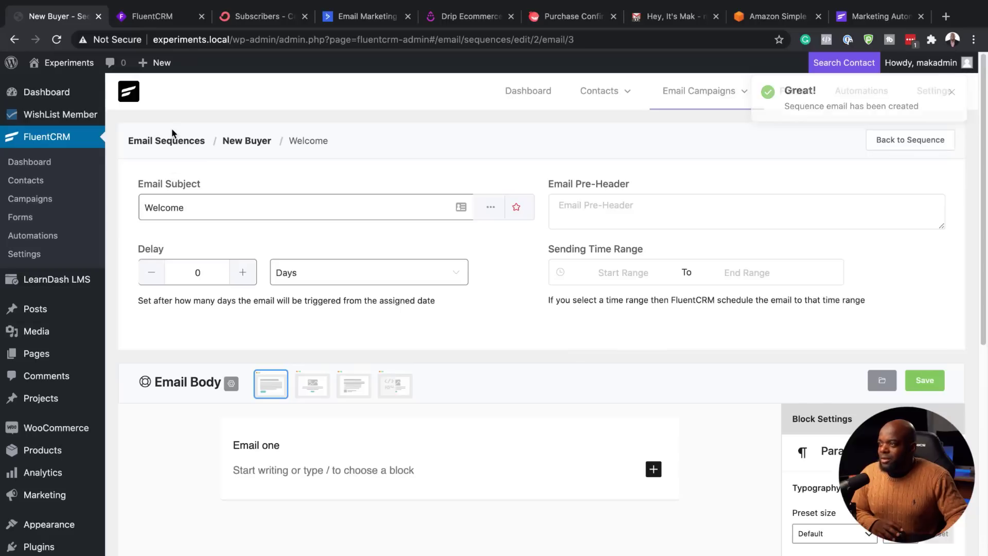
Step: Add a second New Buyer email with subject '50% Discount' and a 2-day delay
click(165, 141)
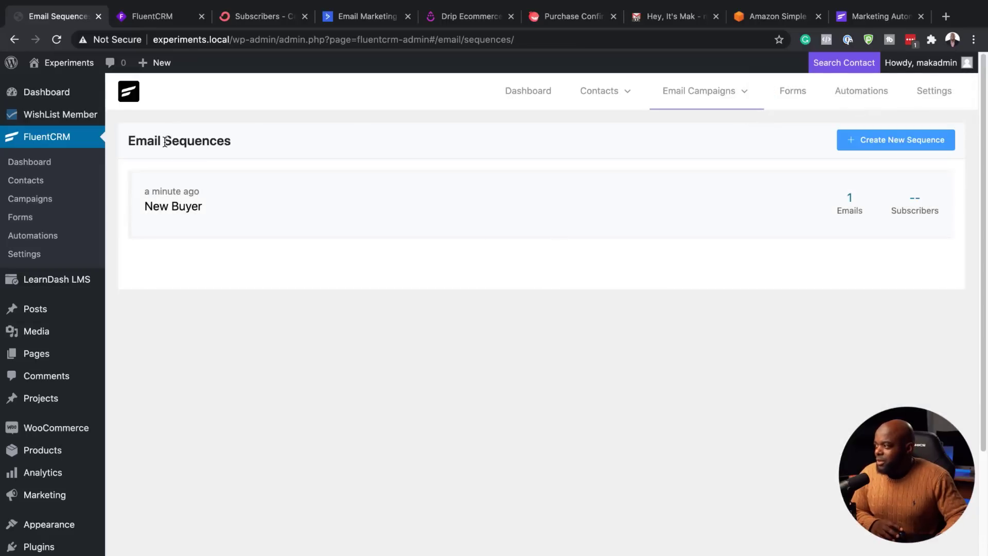
click(190, 208)
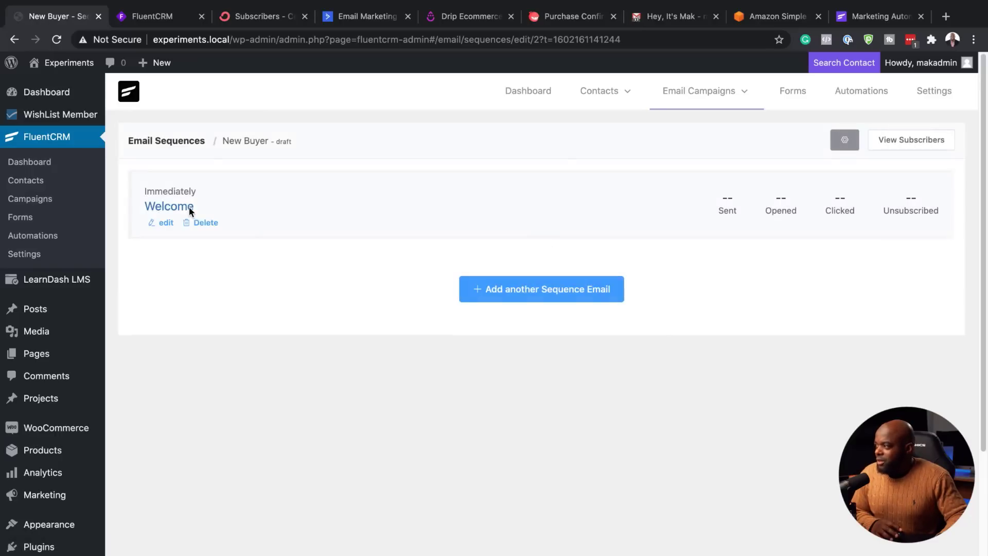
click(526, 292)
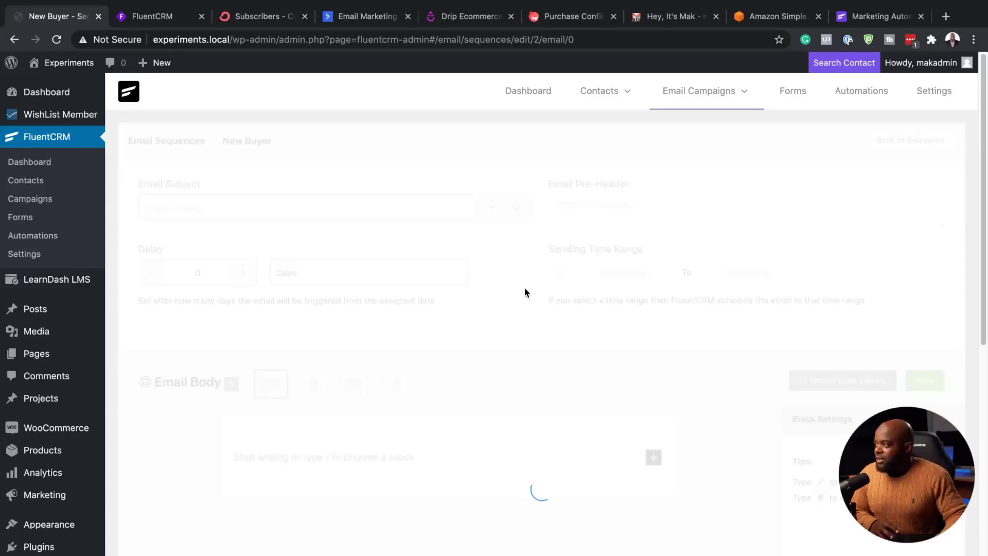
click(308, 208)
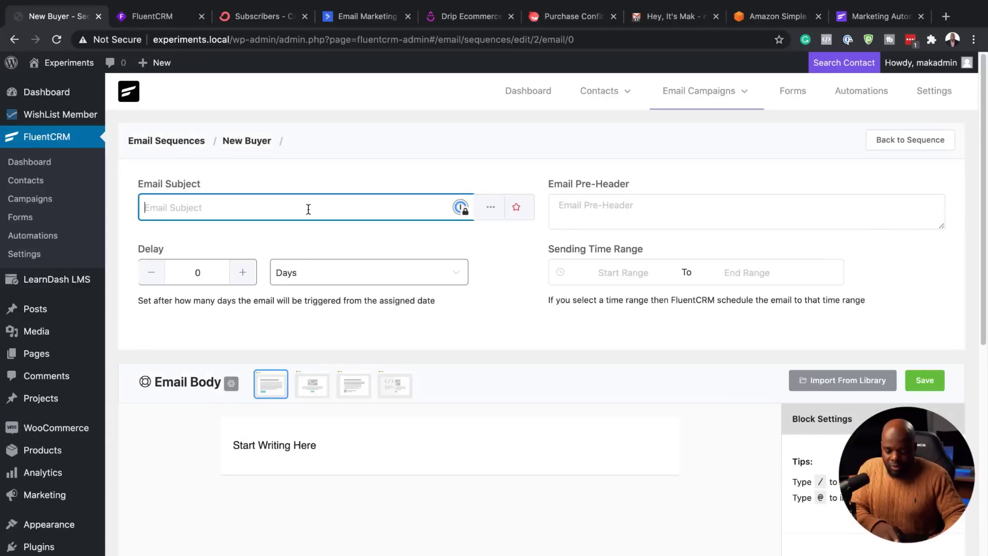
text(50% Discount)
drag(209, 274, 184, 271)
text(2)
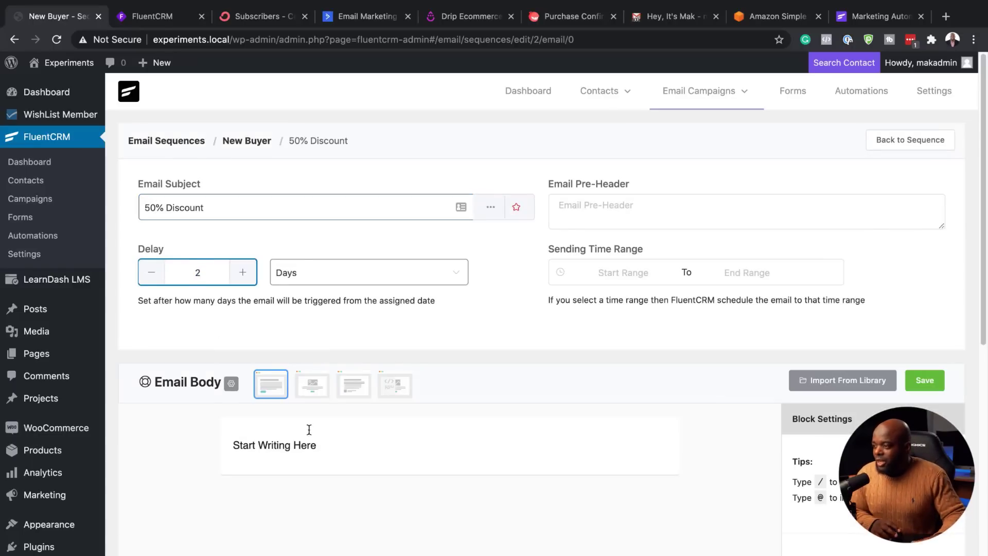
Step: Set the email body to 'Here is your coupon code' and save it
click(277, 443)
drag(235, 444, 364, 456)
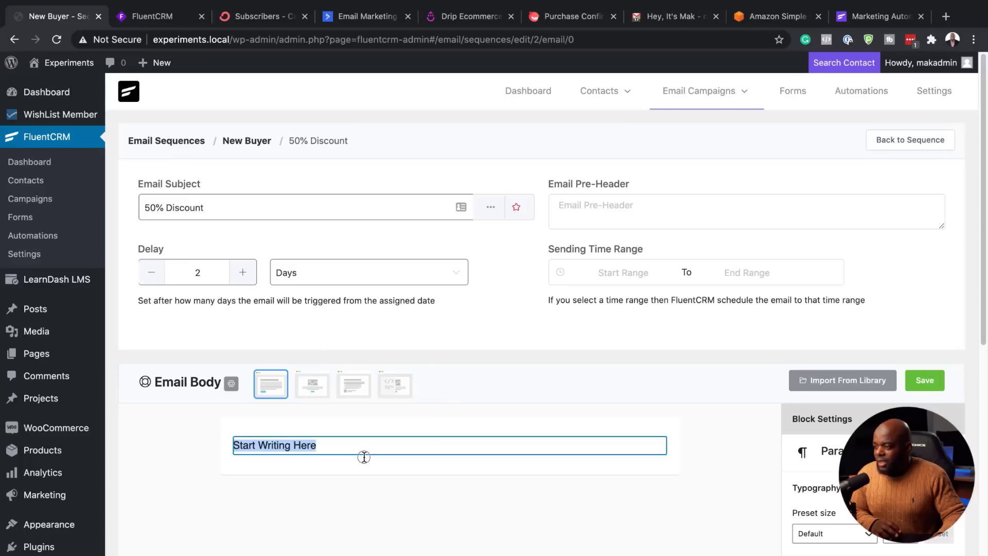
text(Here is your coupon code)
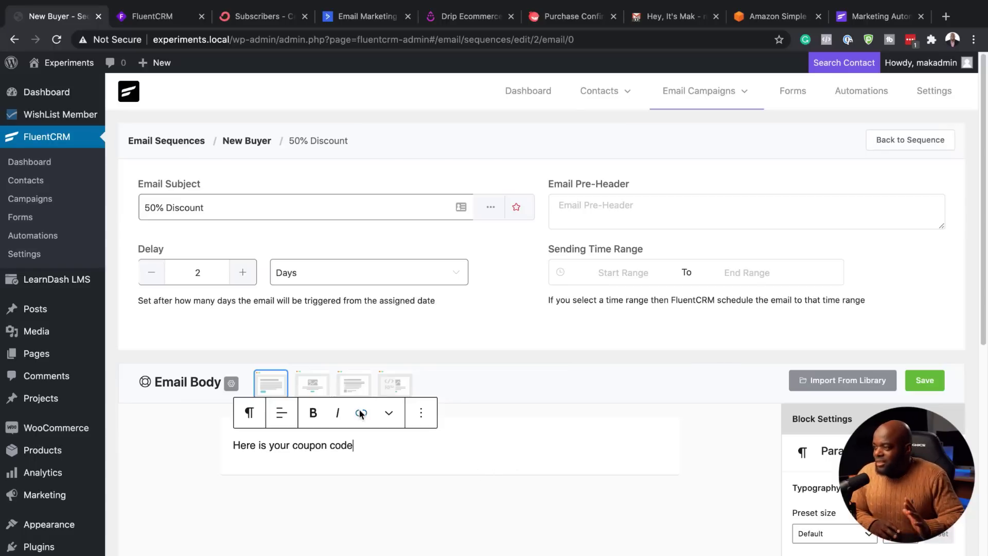
click(931, 380)
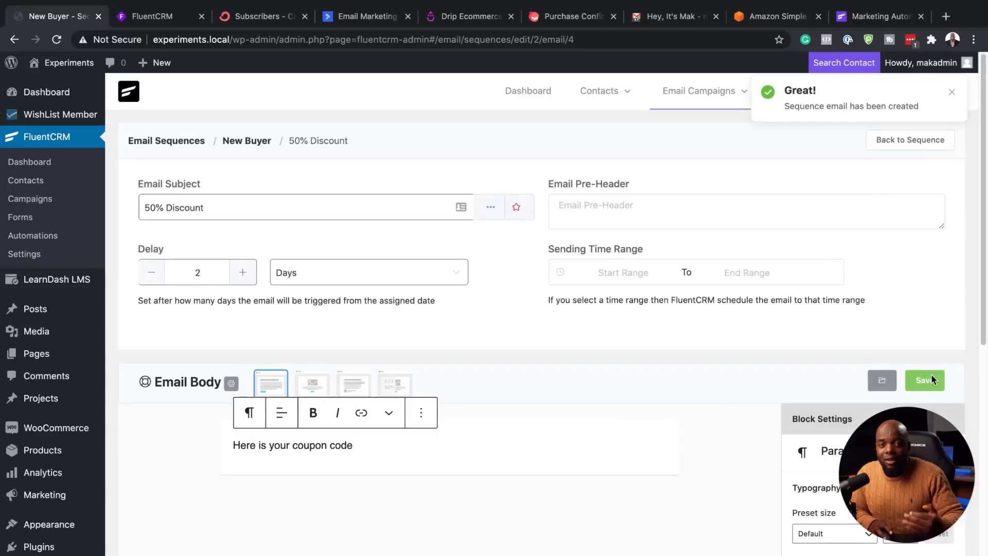
click(924, 382)
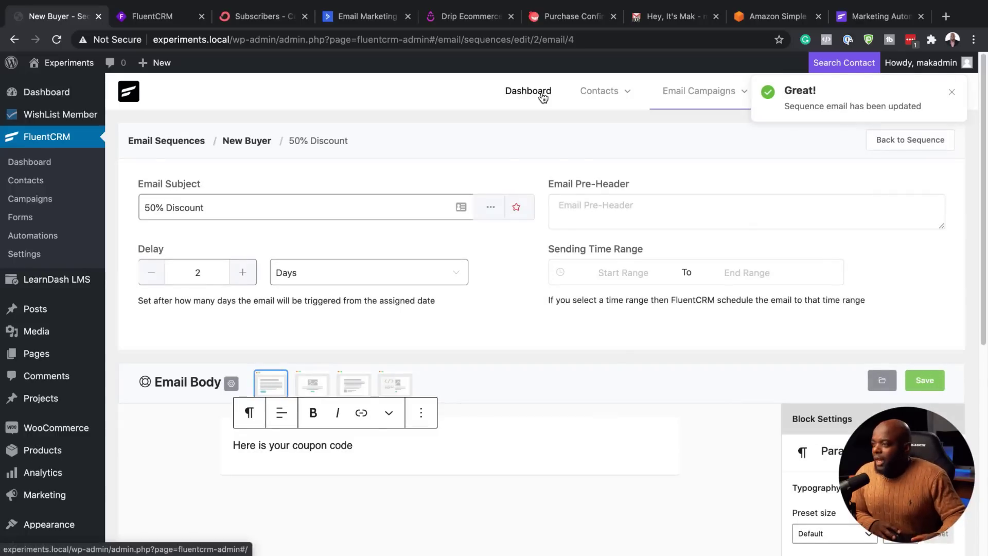
mouse_move(664, 94)
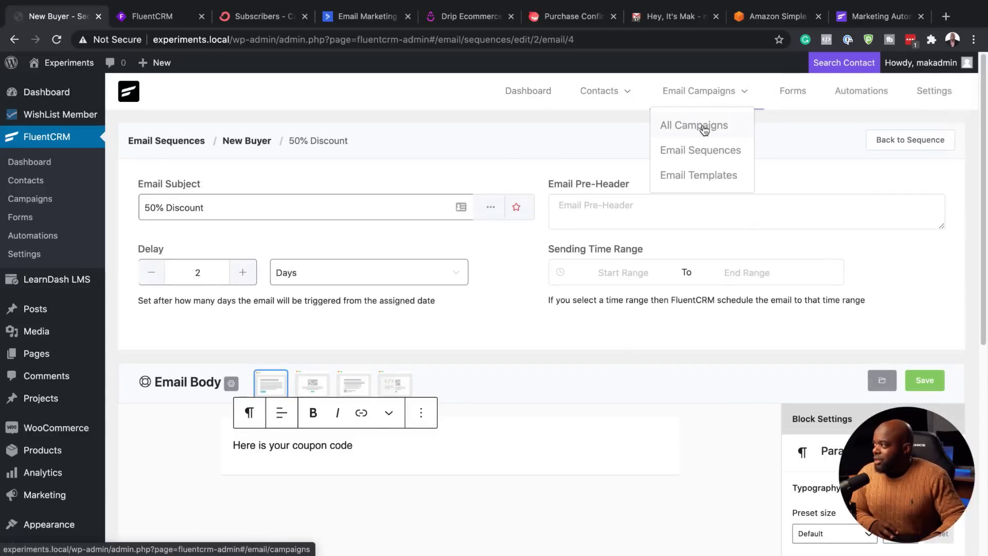
click(698, 150)
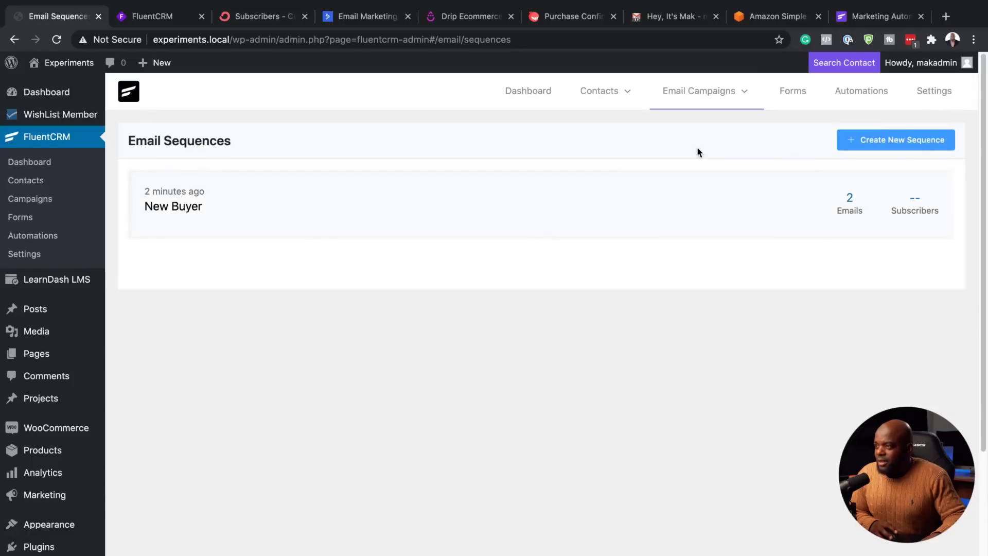
Step: Open New Buyer to check its Welcome (immediate) and 50% Discount (after 2 days) emails
click(189, 208)
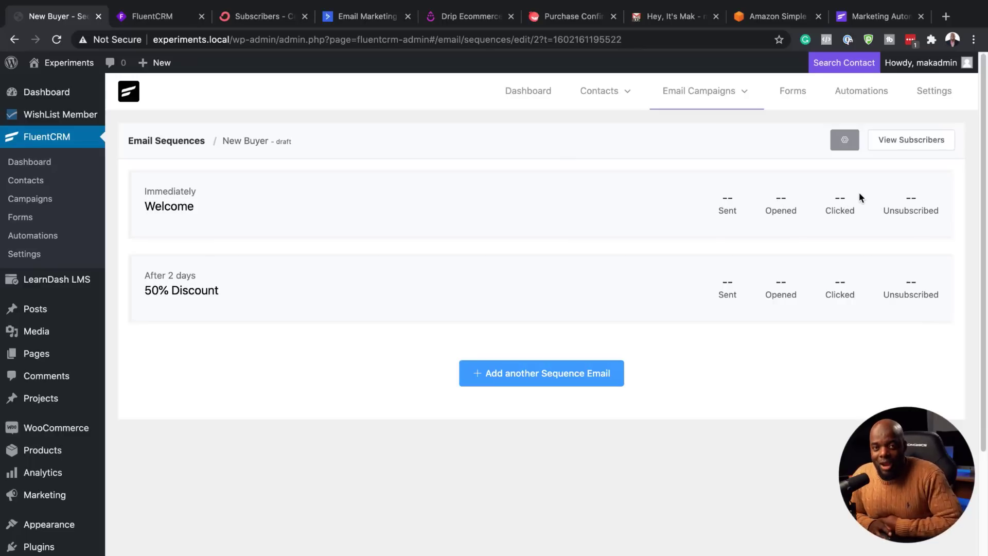
mouse_move(698, 92)
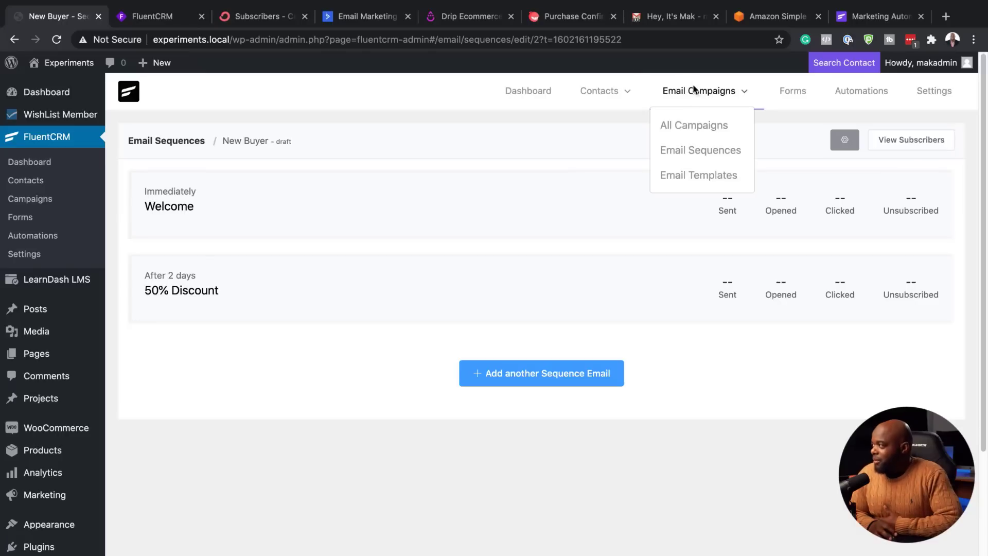
mouse_move(300, 183)
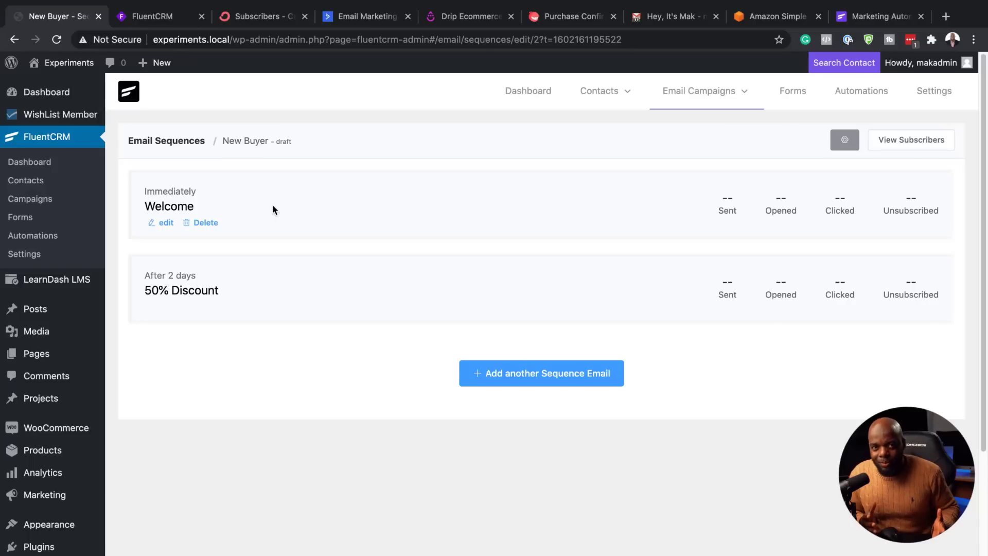
Step: Create a funnel labelled 'Automation 1' in the LearnDash category with the Enrolls in a Course trigger
click(852, 95)
click(886, 141)
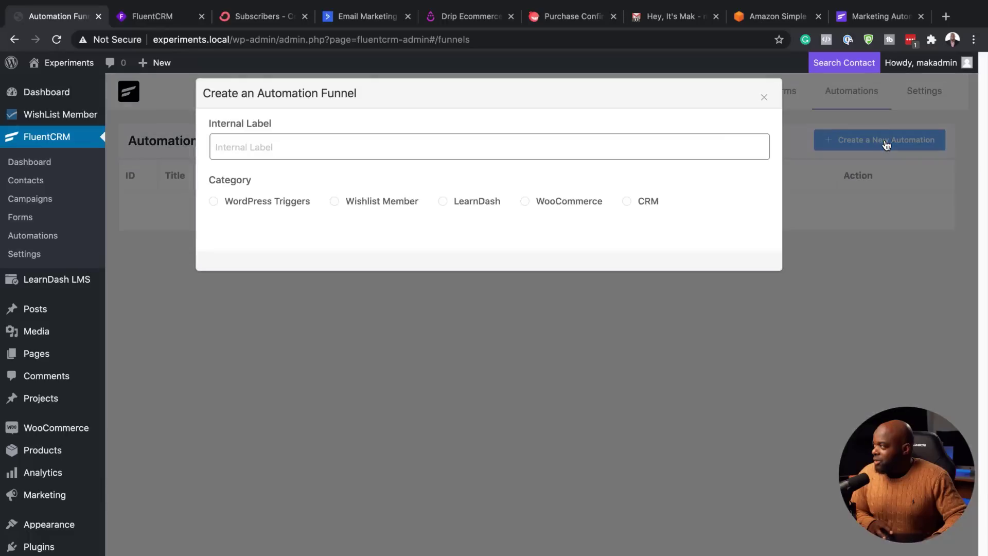
click(261, 146)
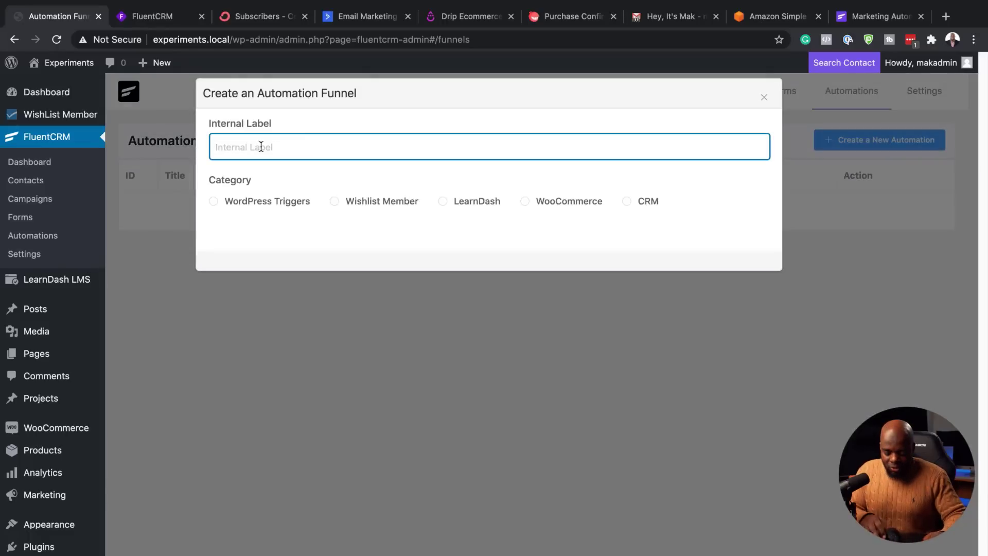
text(Automation 1)
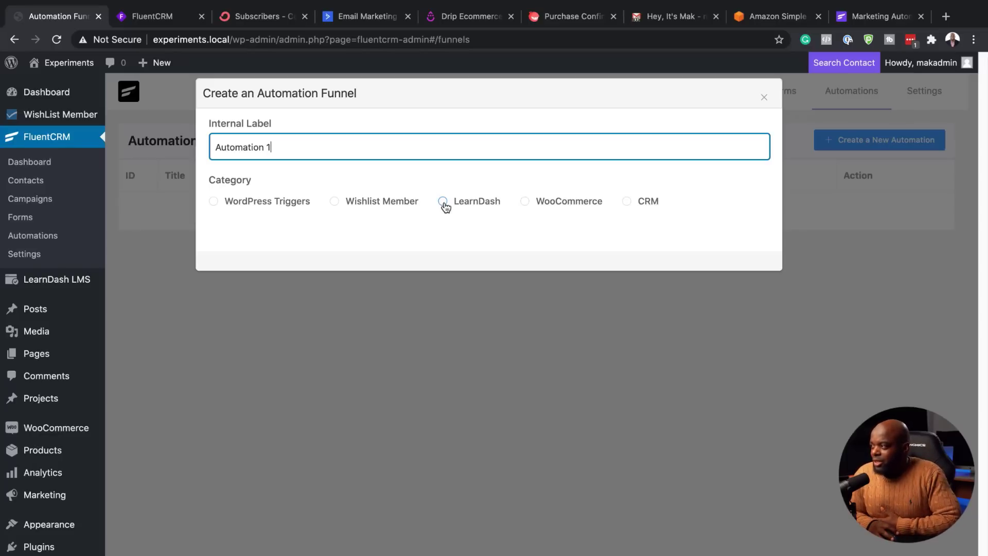
click(444, 203)
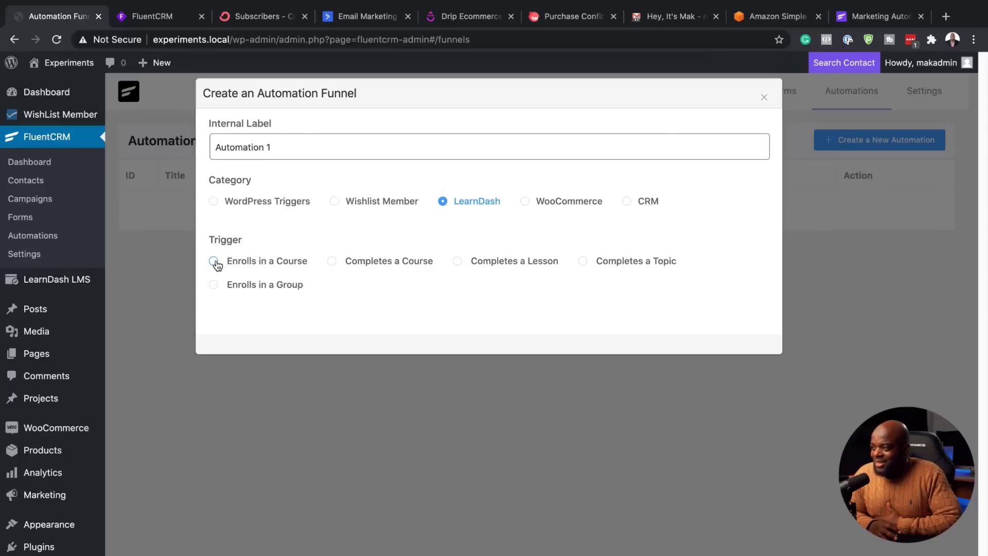
click(214, 262)
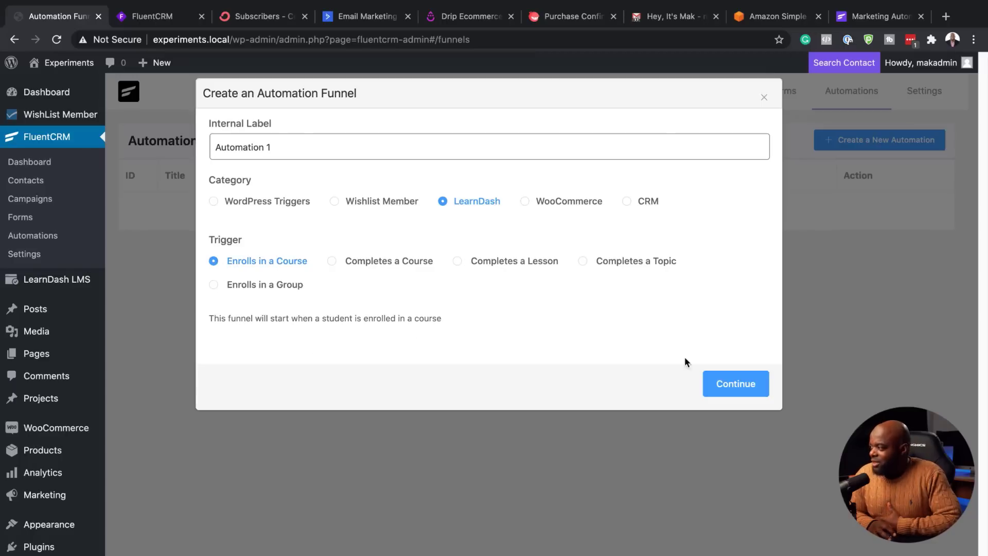
click(731, 390)
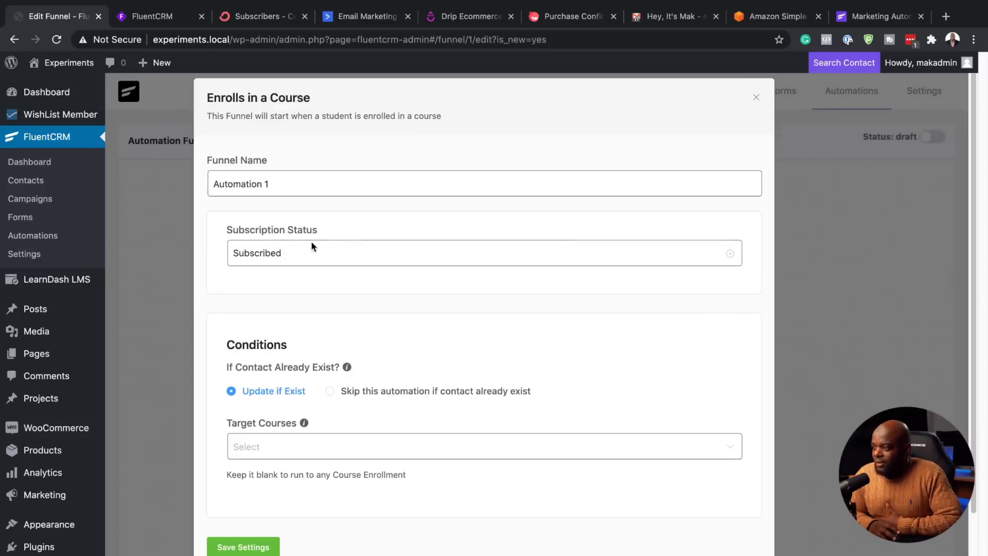
Step: Leave Target Courses empty and save the Enrolls in a Course trigger settings
scroll(378, 313, down, 2)
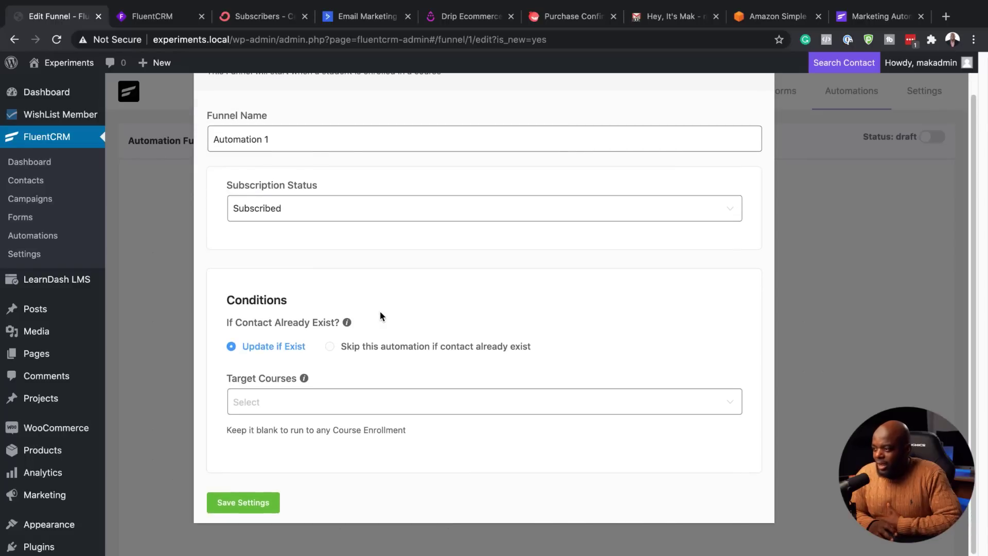
click(267, 402)
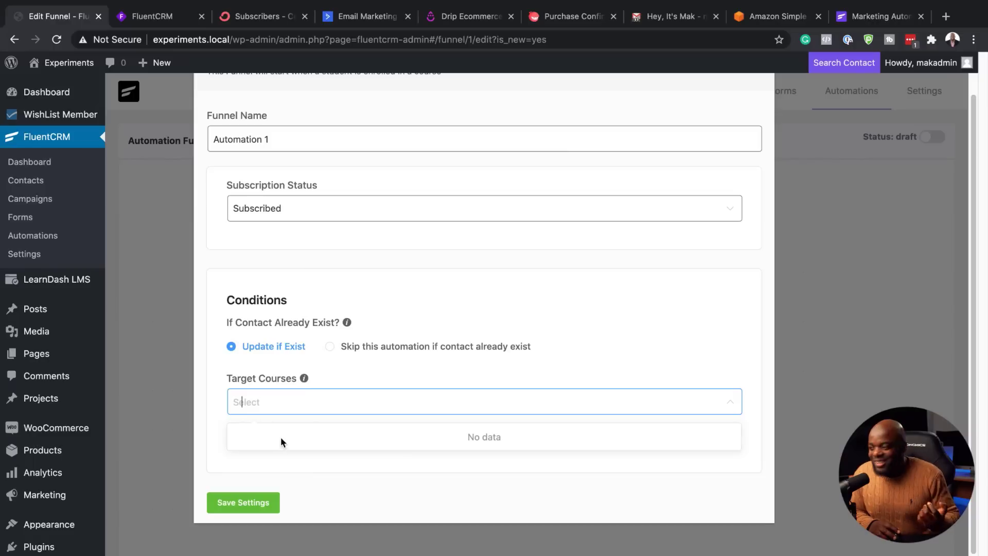
scroll(524, 347, up, 2)
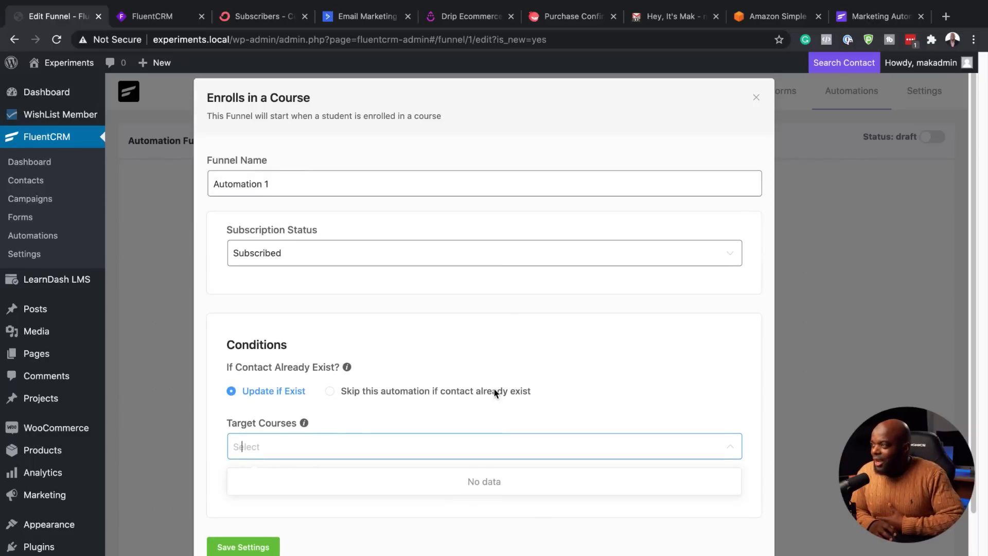
scroll(493, 388, down, 2)
scroll(493, 396, up, 1)
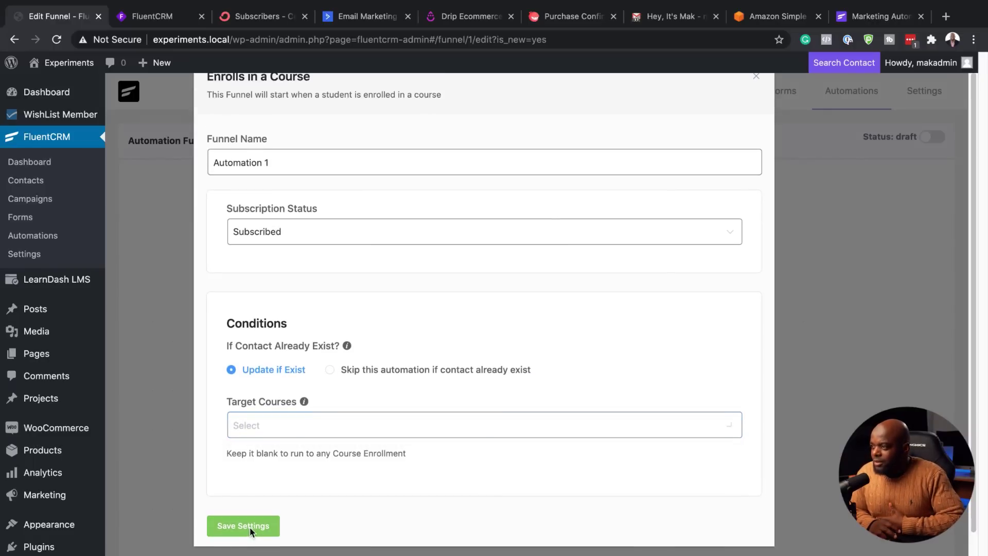
click(249, 524)
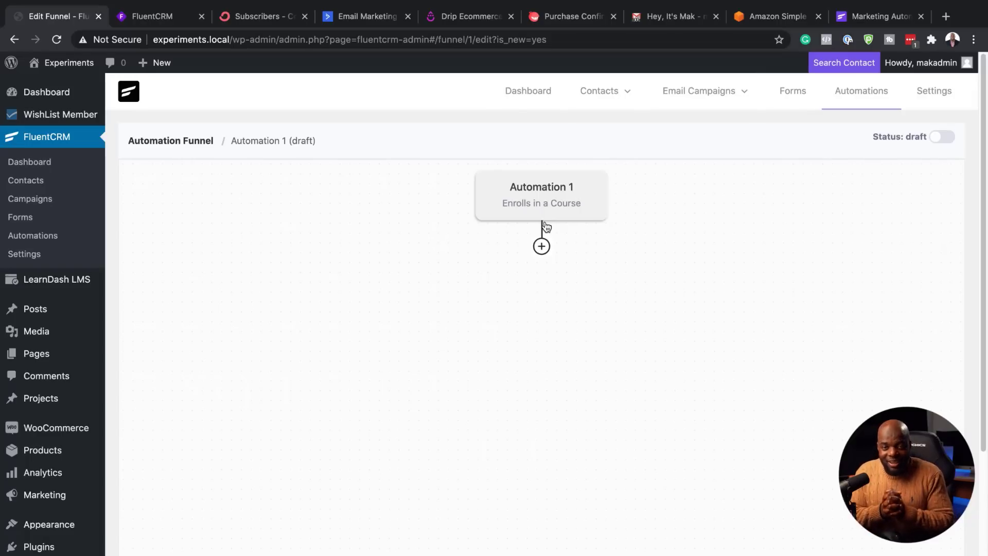
Step: Add a Set Sequence Emails step assigning the New Buyer sequence and save it
click(541, 246)
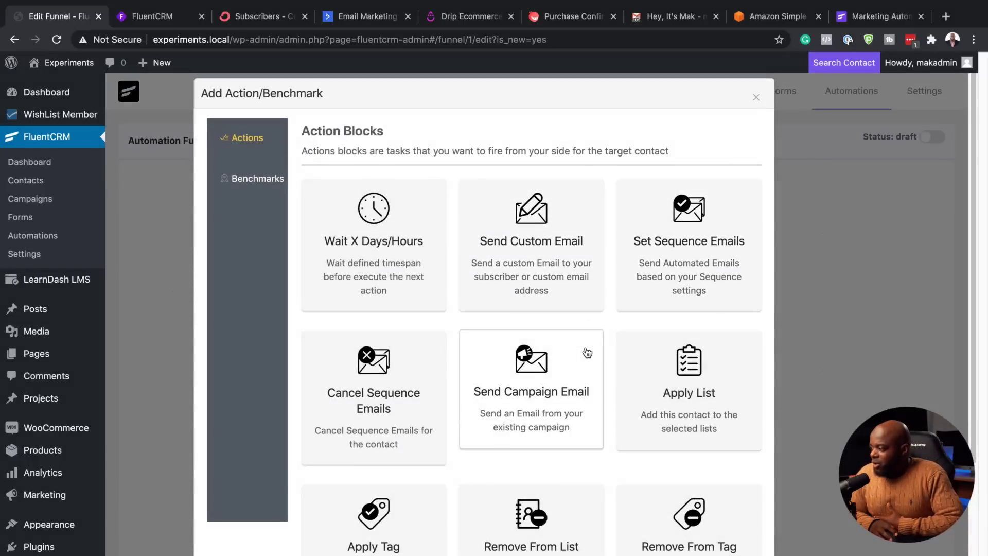
scroll(586, 289, down, 1)
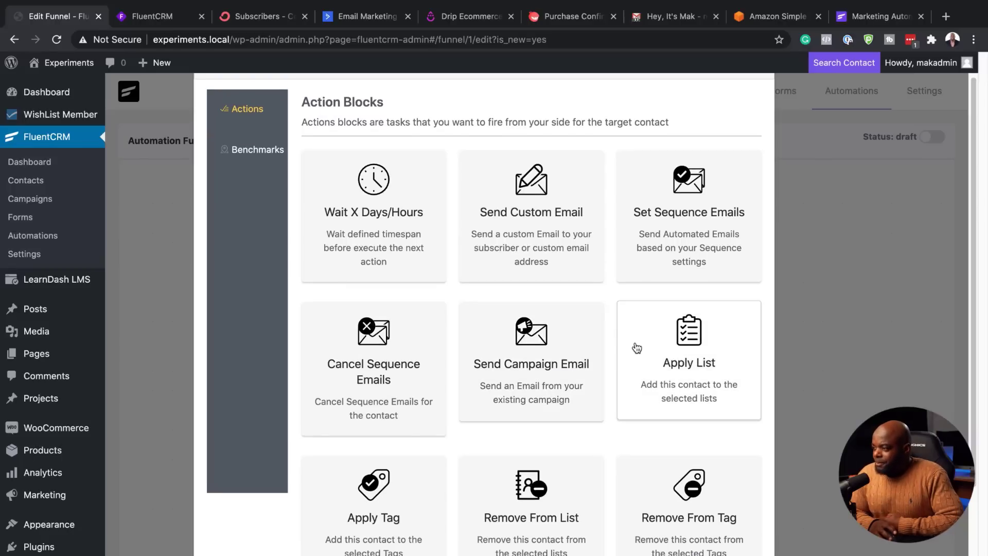
click(669, 252)
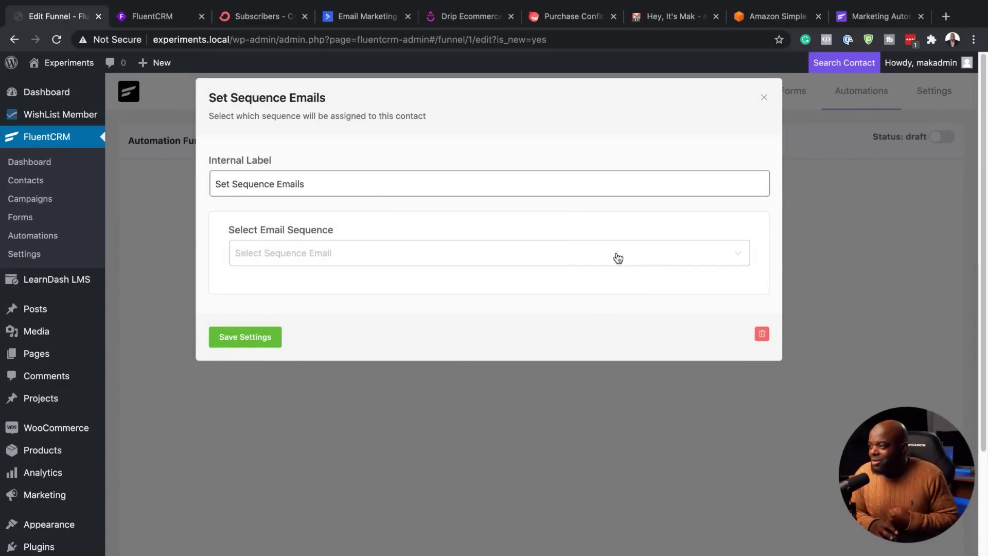
click(540, 258)
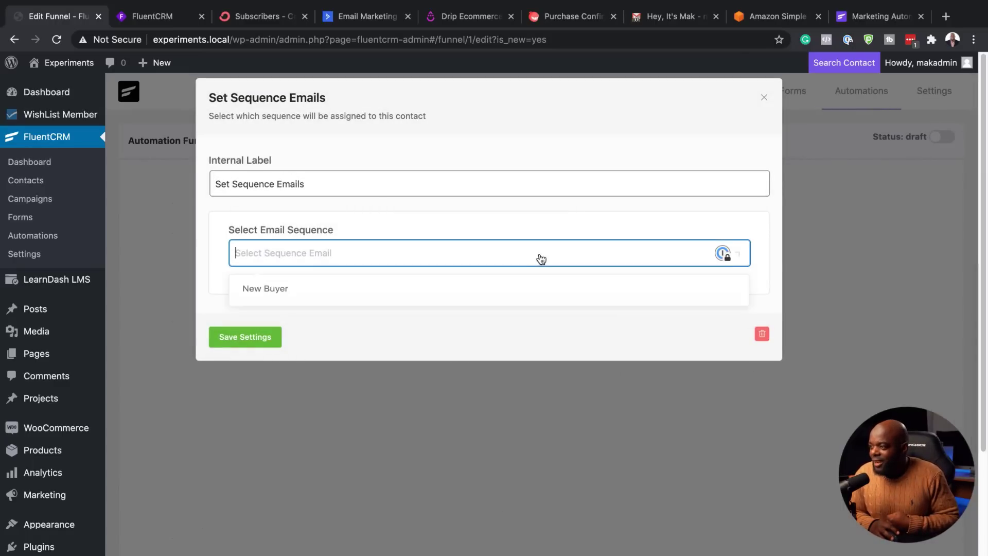
click(401, 289)
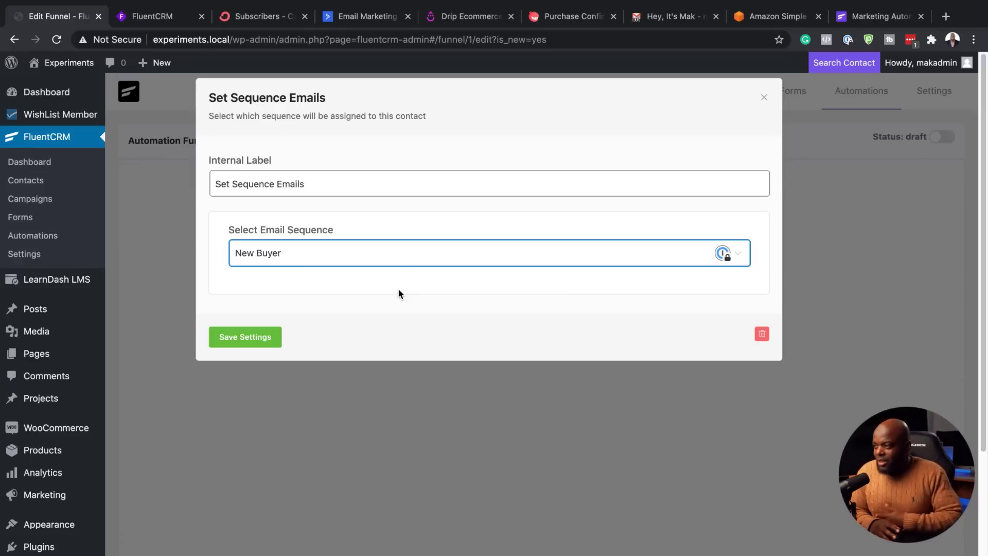
click(246, 337)
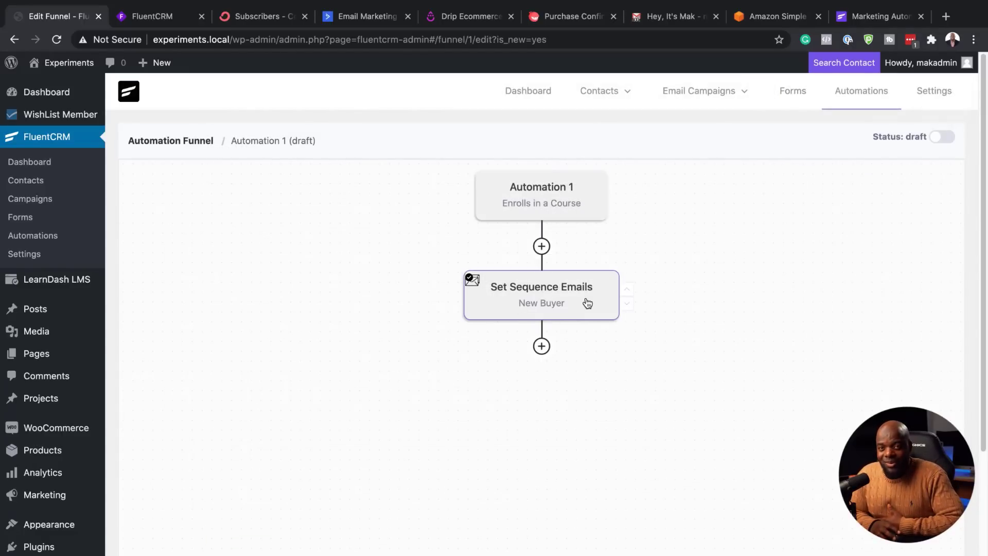
Step: Add a Wait X Days/Hours step set to 2 days below the sequence step and save it
click(543, 345)
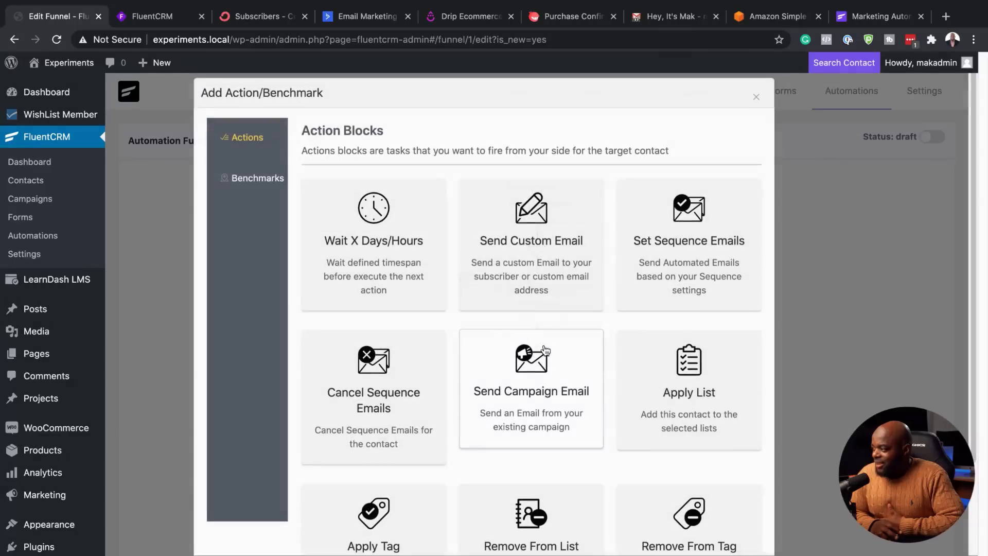
click(399, 253)
double_click(288, 252)
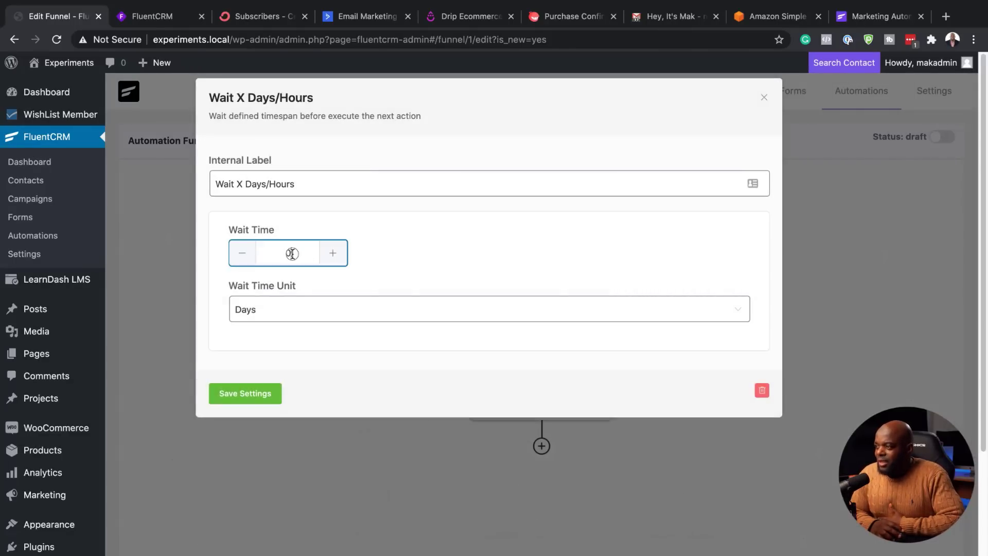
text(2)
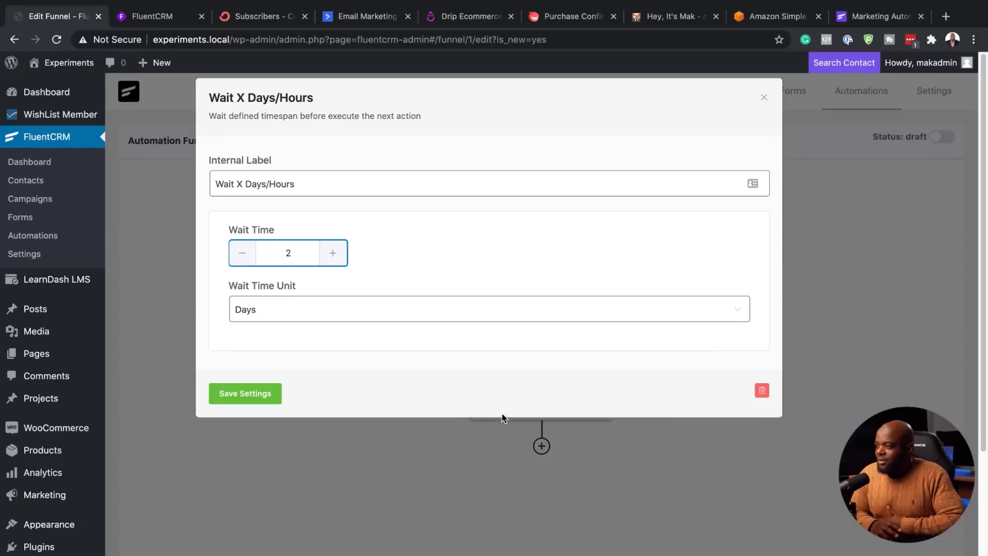
click(252, 395)
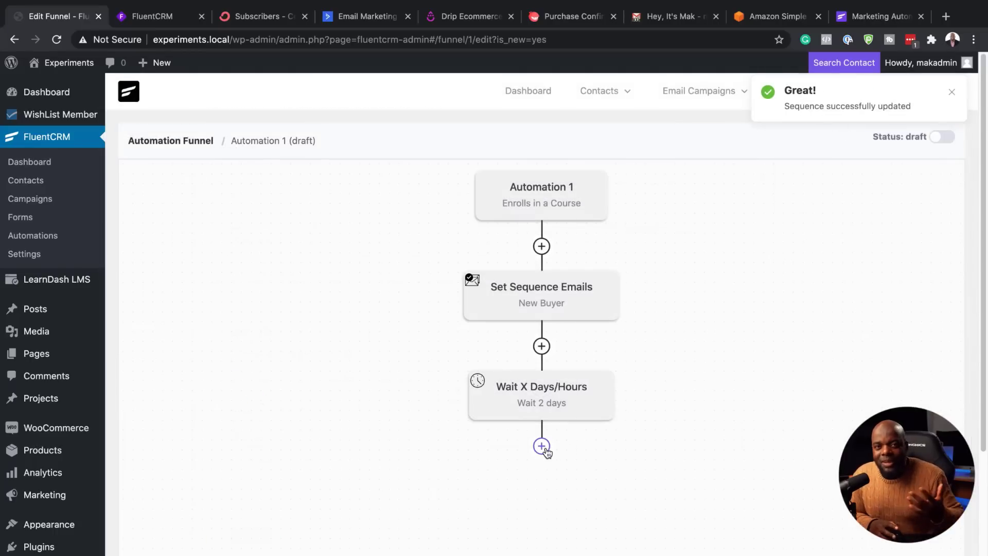
Step: Browse the Benchmarks list for a further step, then close the chooser without adding anything
click(545, 449)
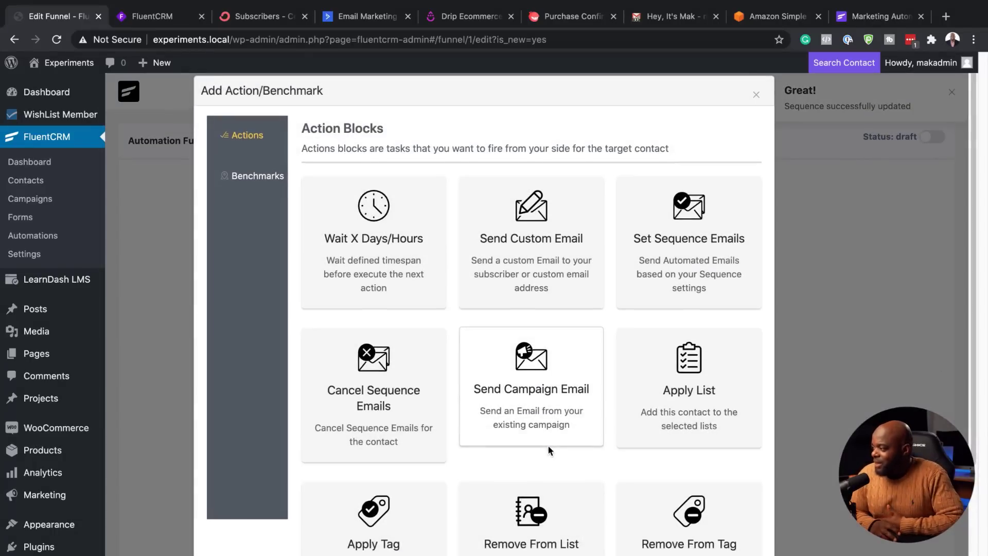
scroll(547, 445, down, 3)
scroll(548, 450, down, 1)
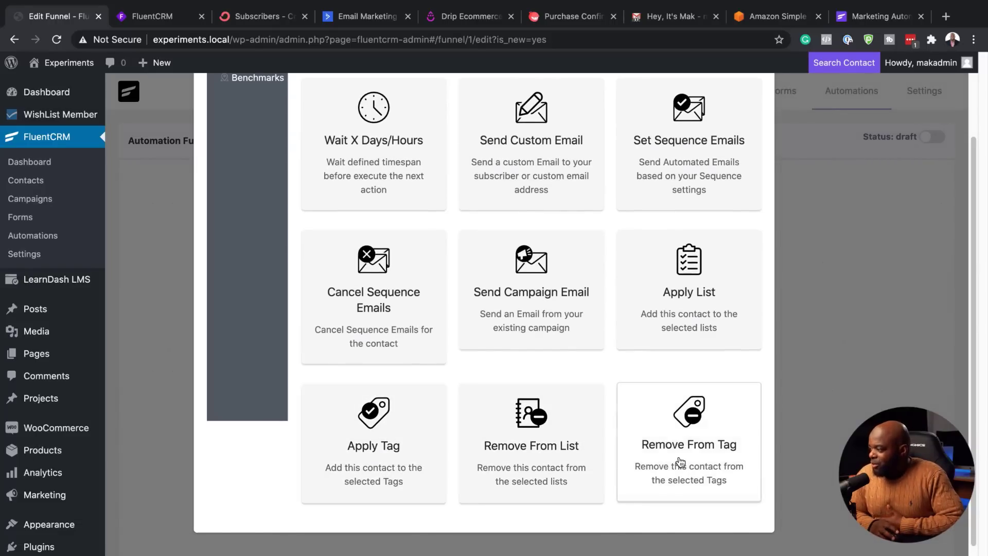
scroll(679, 459, up, 5)
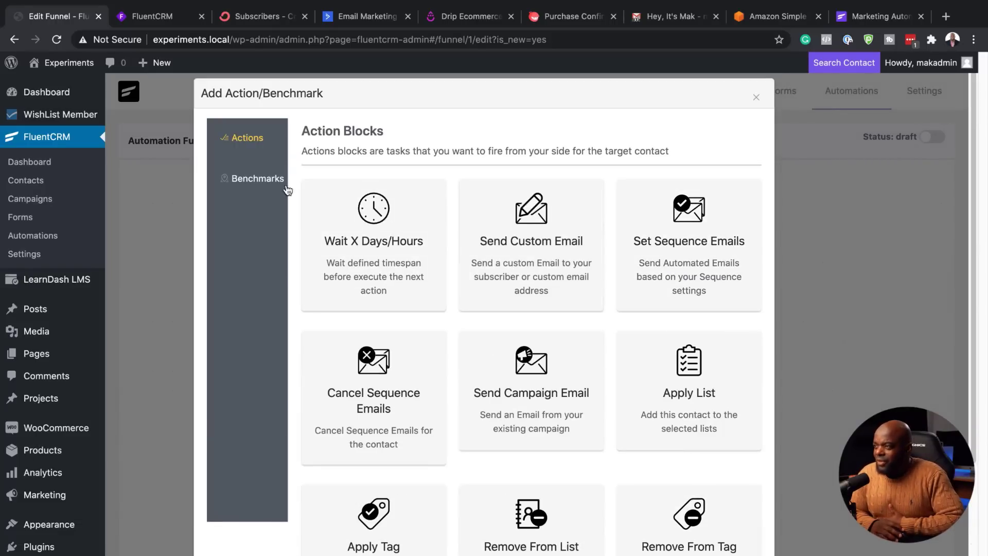
click(260, 179)
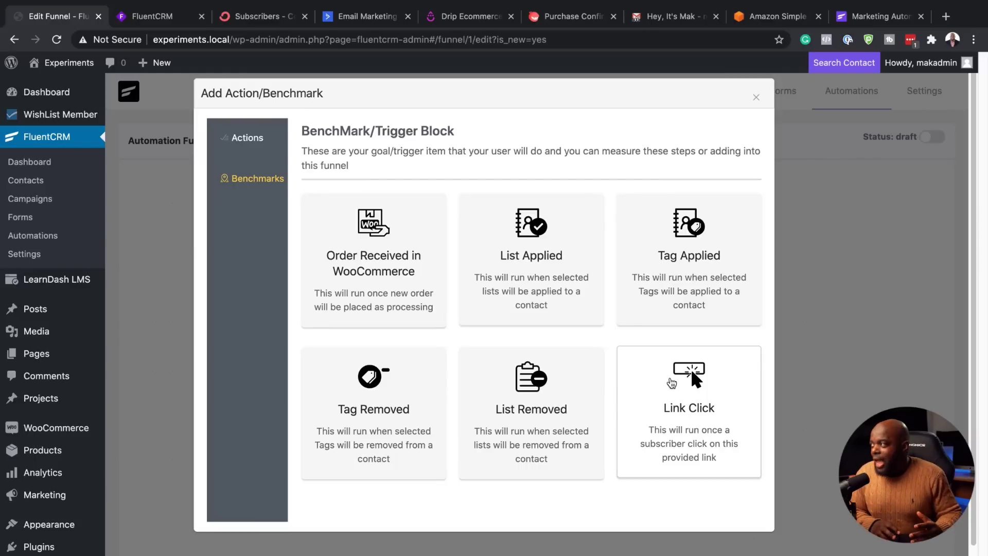
click(756, 98)
mouse_move(758, 103)
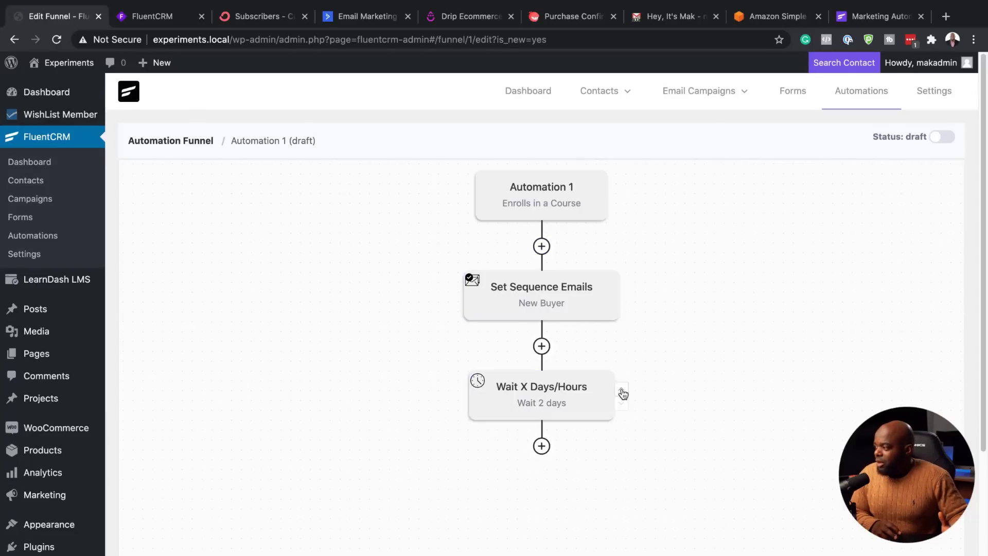
Step: Move the wait step above Set Sequence Emails and delete the New Buyer sequence step
click(624, 391)
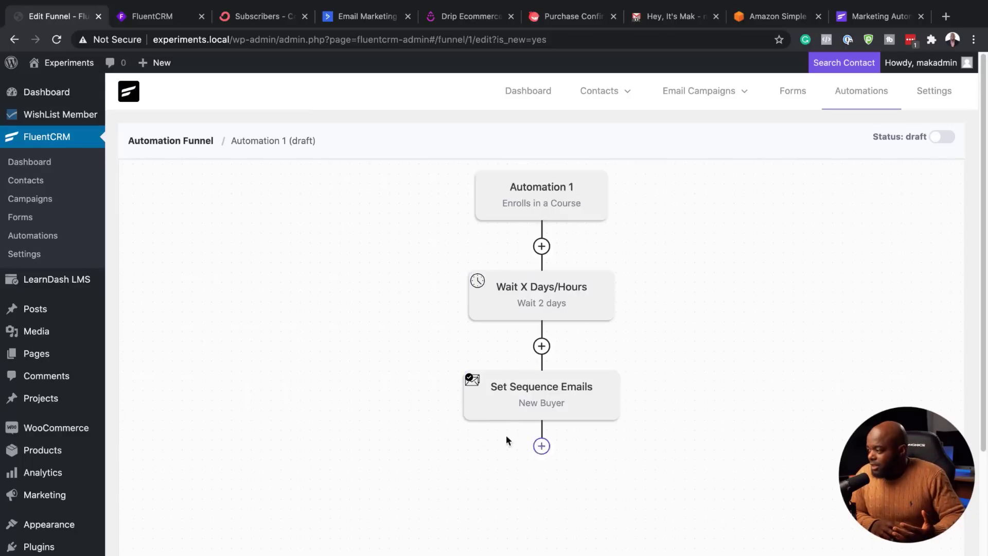
click(498, 406)
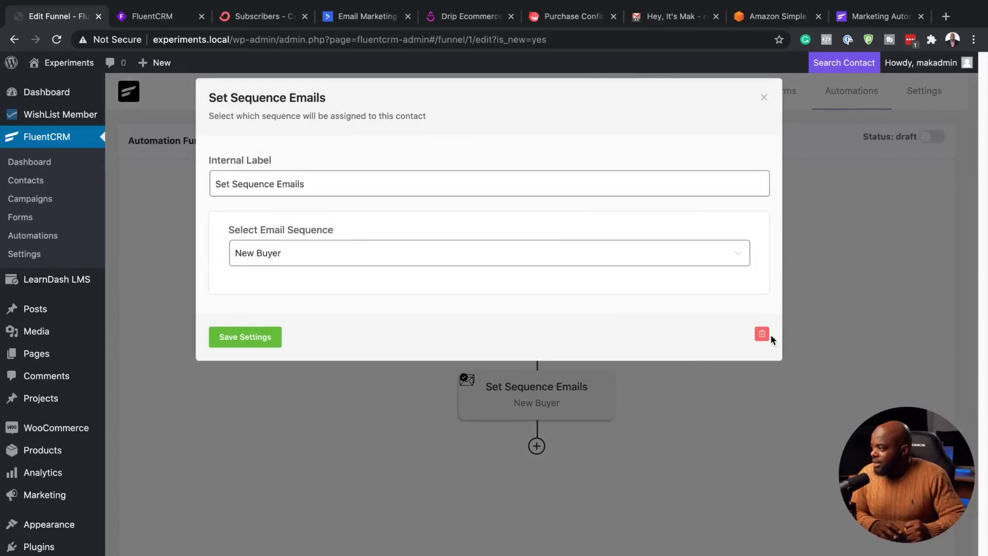
click(763, 335)
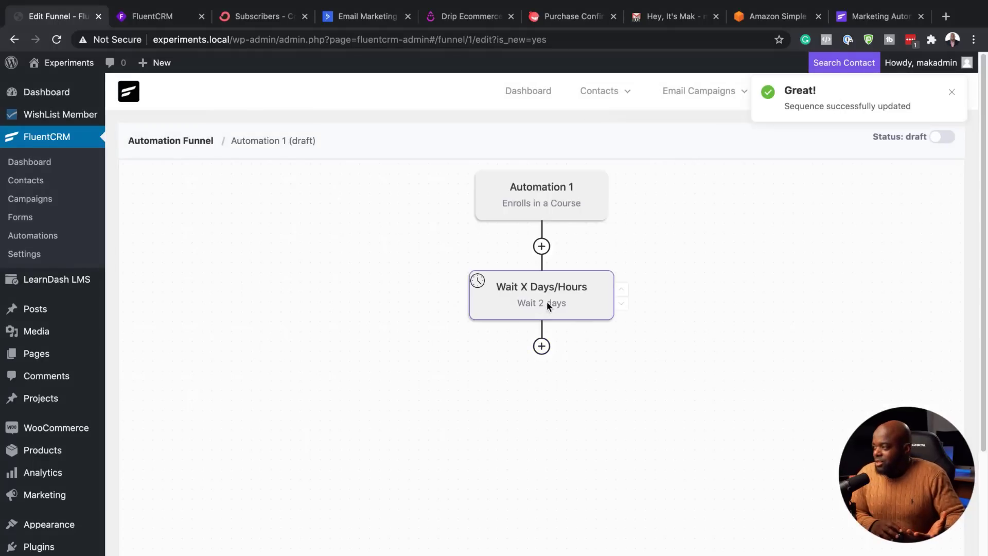
Step: Review the 2-day wait settings unchanged, then return to the Automation Funnels list
click(546, 303)
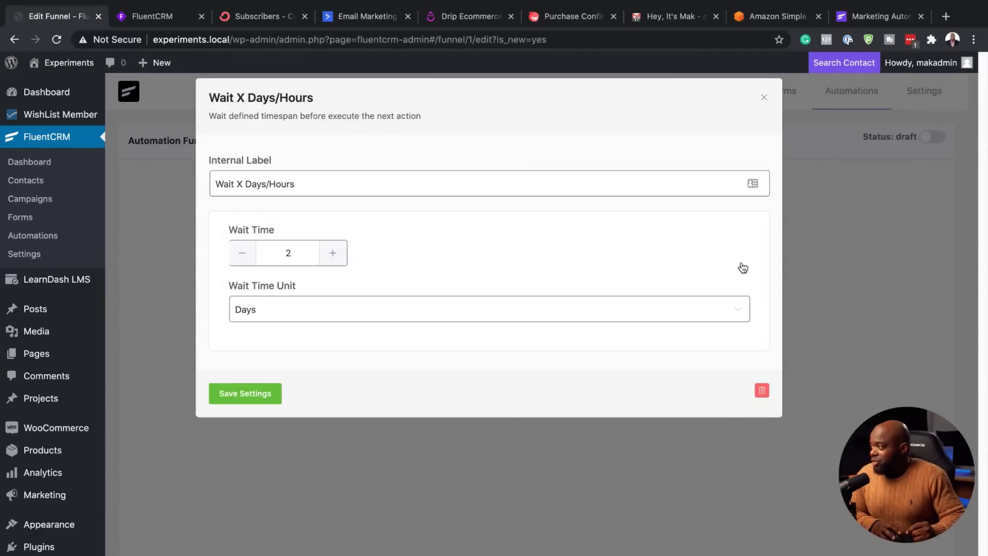
click(763, 98)
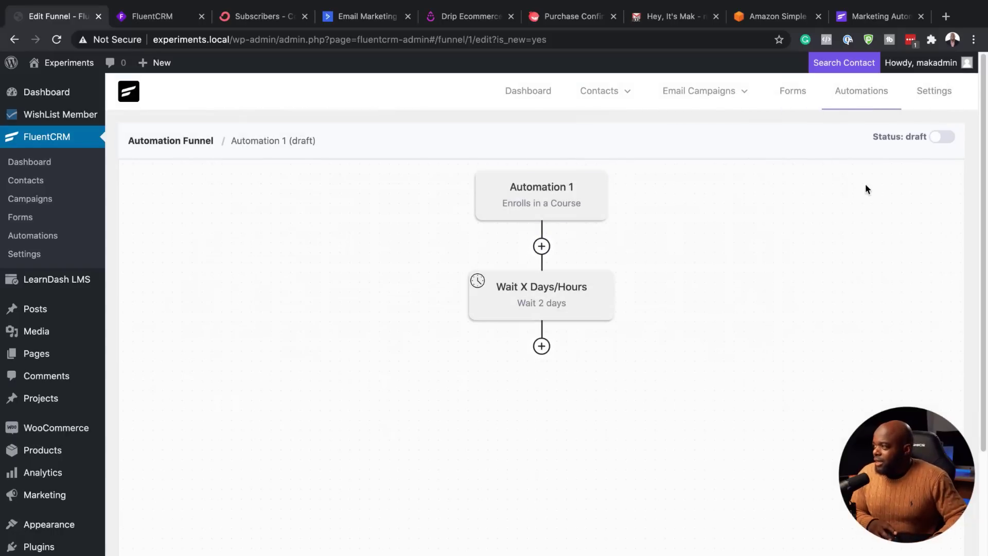
click(853, 92)
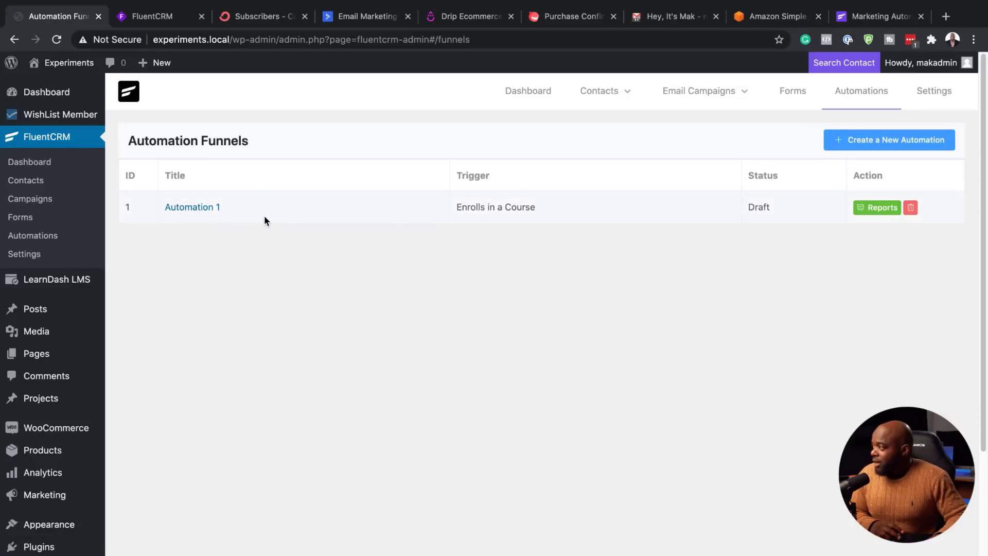
click(881, 208)
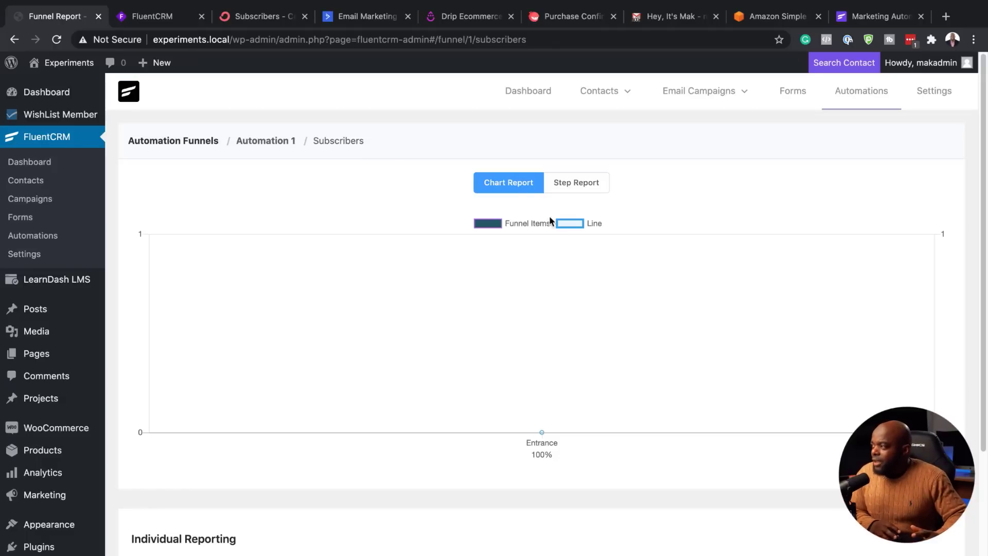
scroll(448, 340, down, 3)
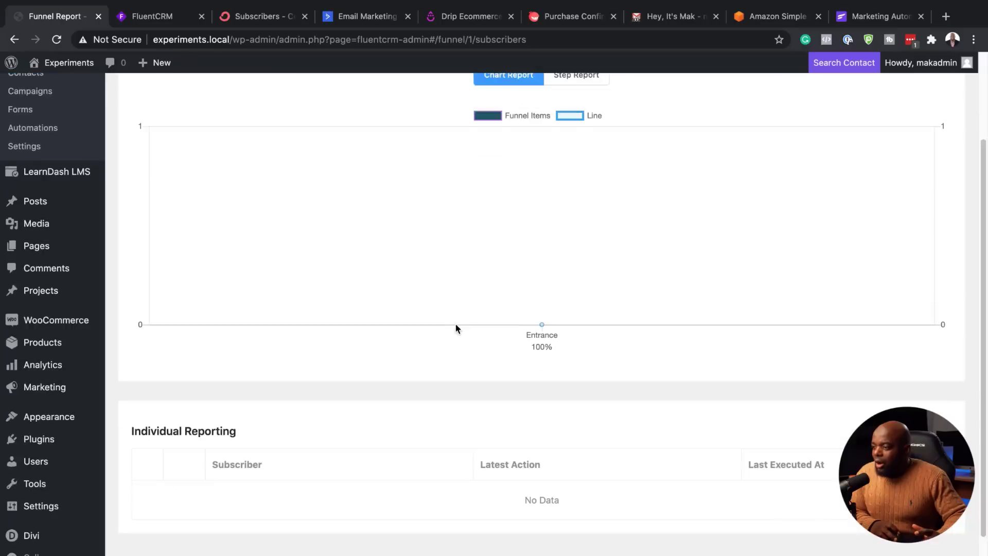
scroll(456, 328, down, 1)
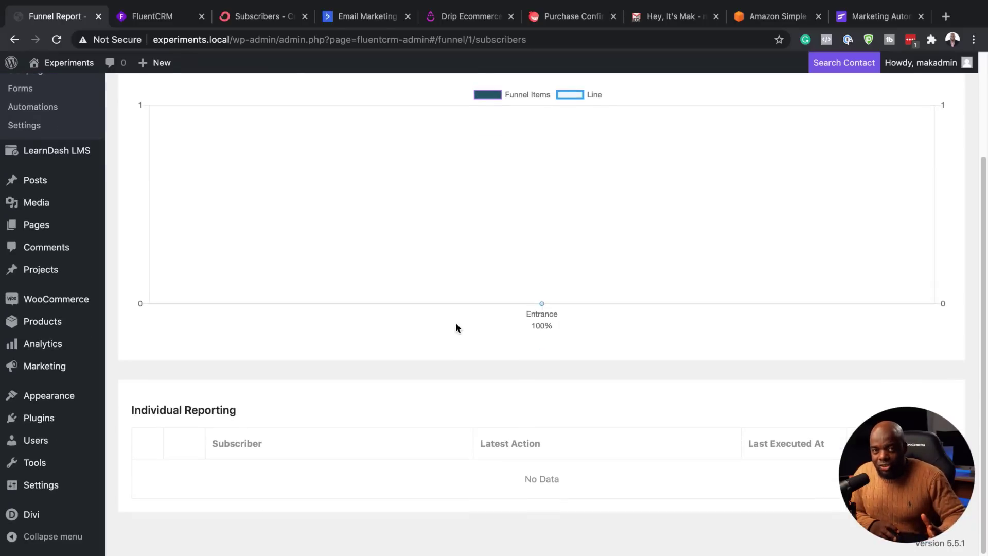
scroll(456, 324, up, 3)
Step: Create a funnel named 'Buyers' in the WooCommerce category with the New Order trigger
click(205, 140)
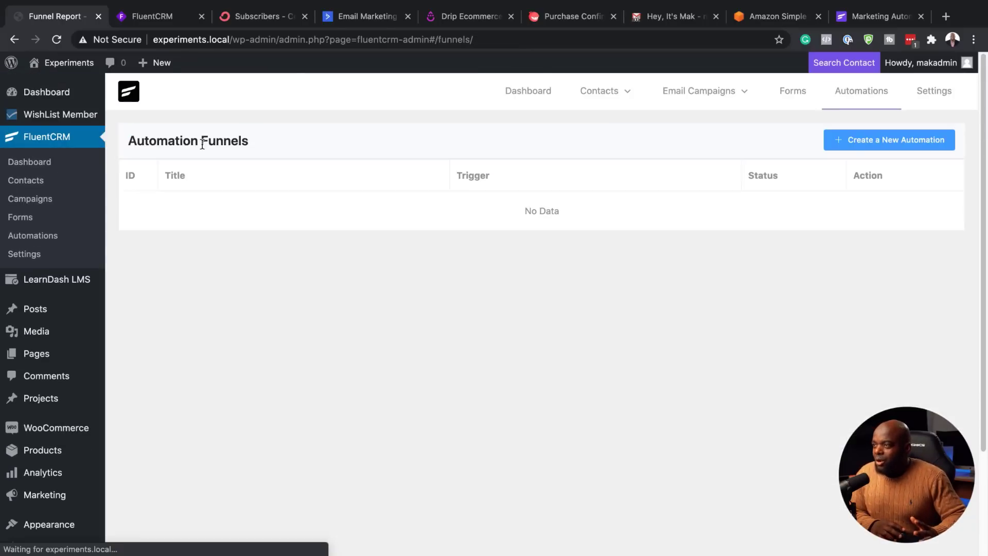
click(878, 140)
click(474, 146)
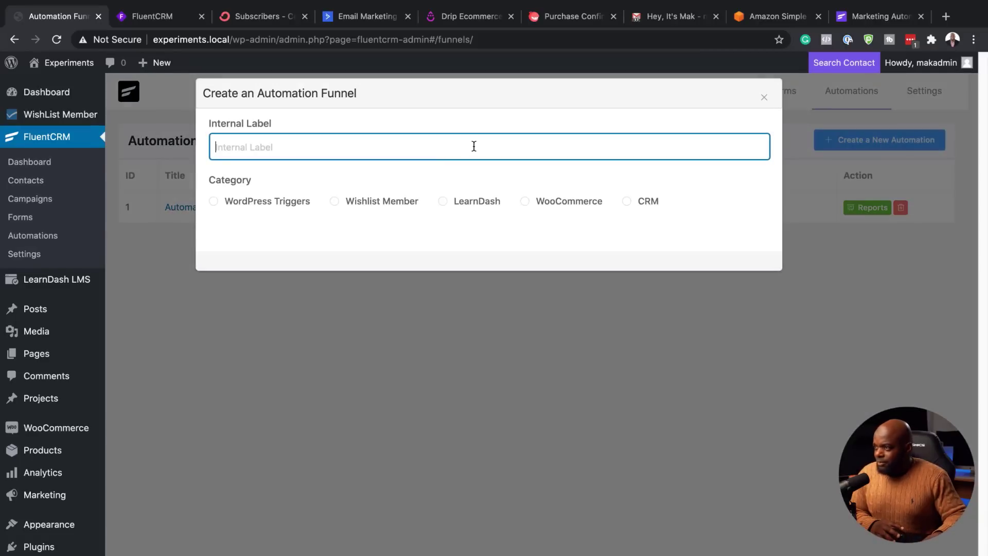
text(Buy)
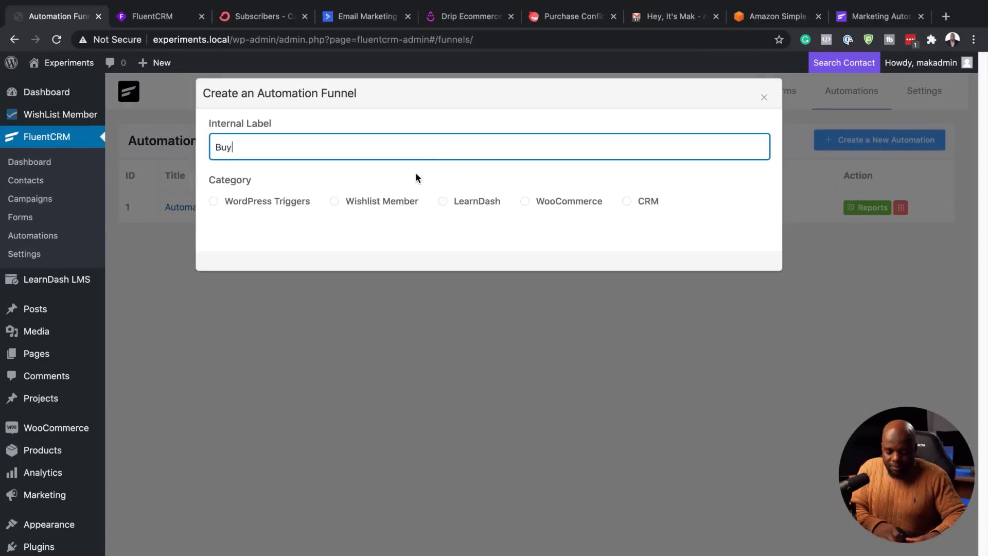
text(ers)
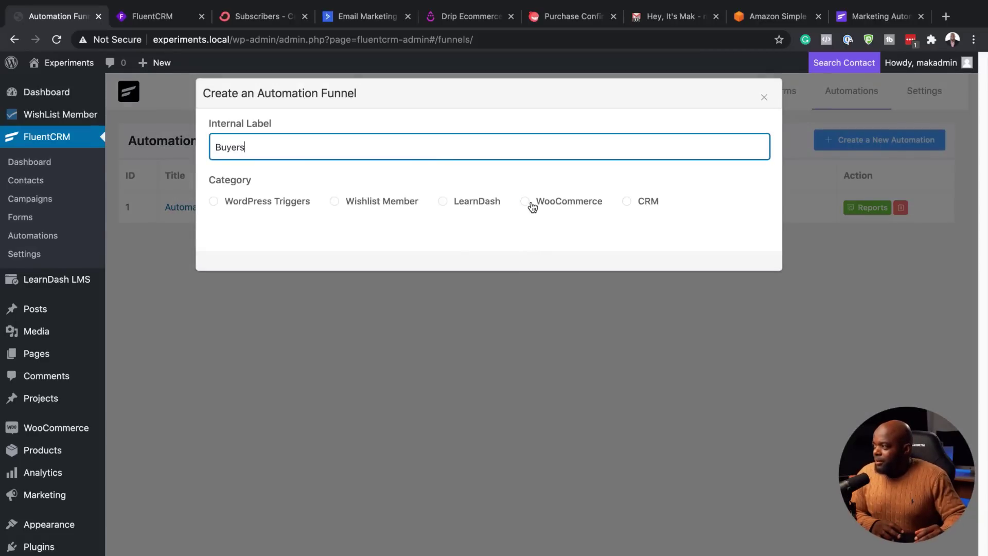
click(529, 206)
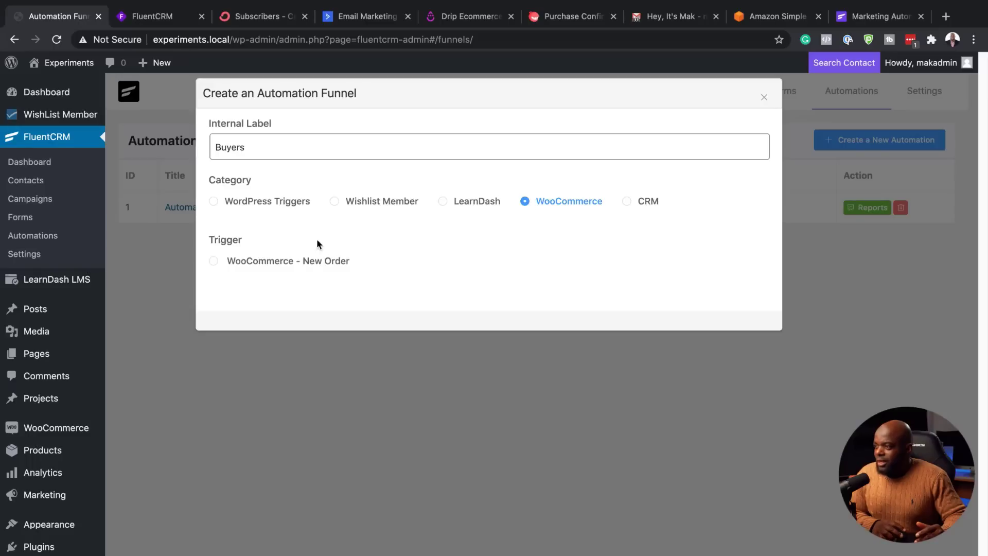
click(214, 260)
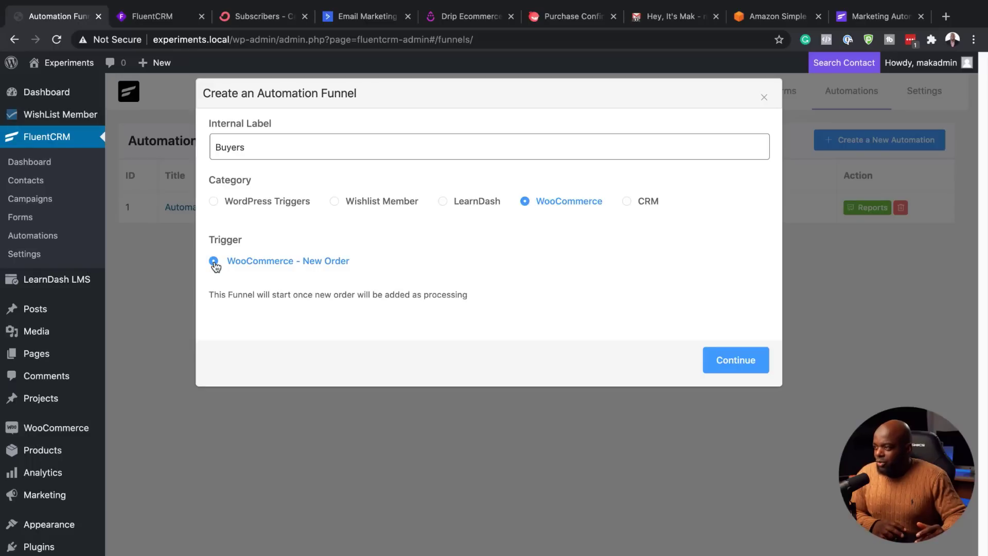
click(745, 361)
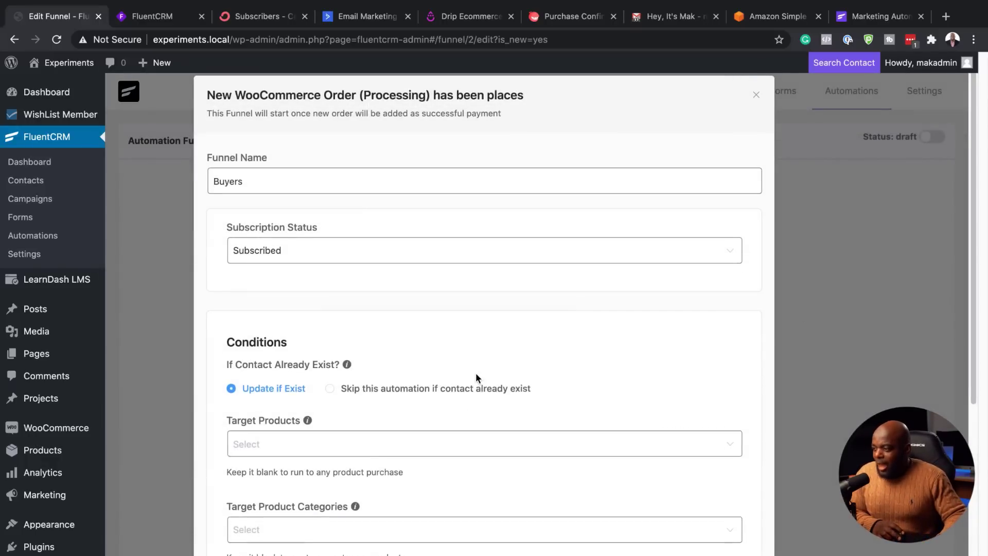
Step: Leave Target Products blank with any purchase type and save the trigger conditions
scroll(476, 378, down, 3)
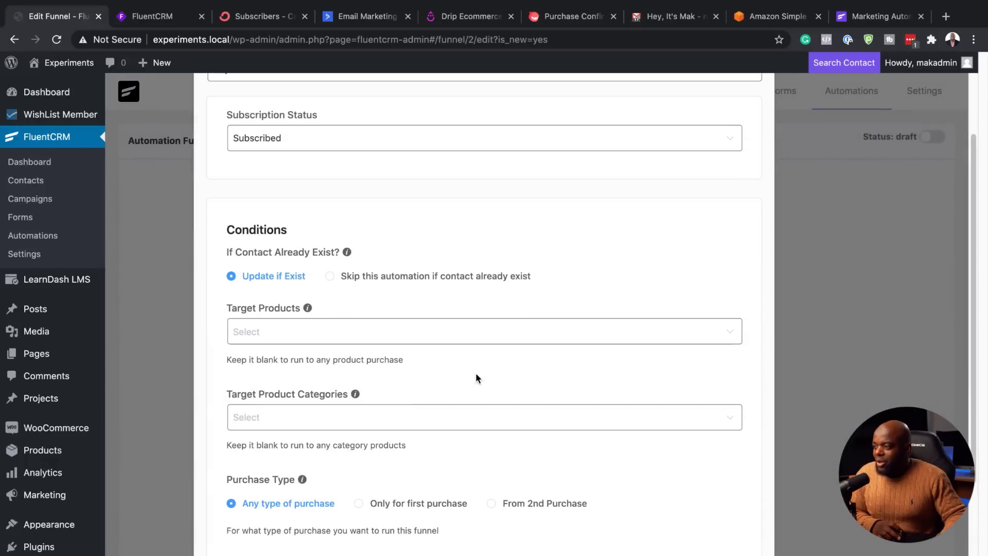
click(239, 331)
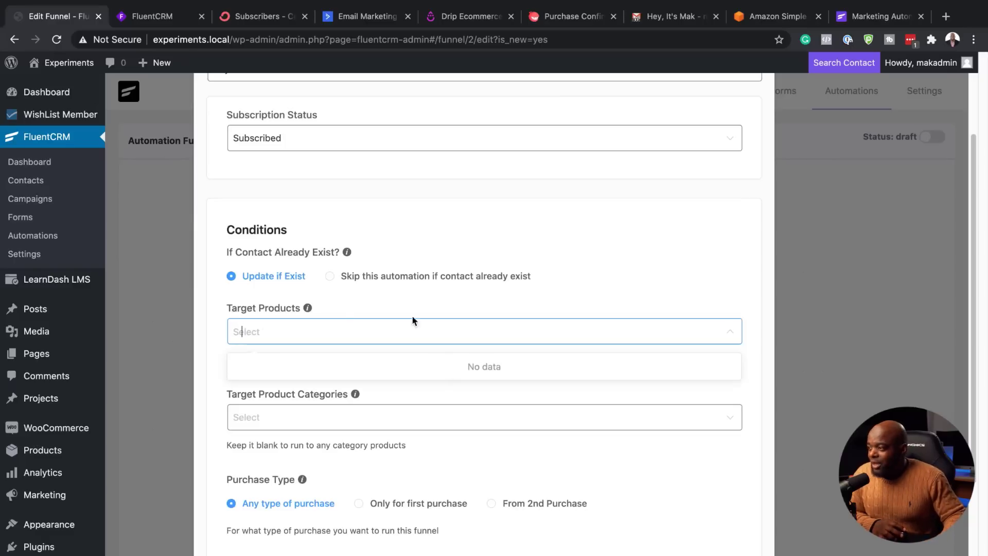
scroll(413, 320, down, 1)
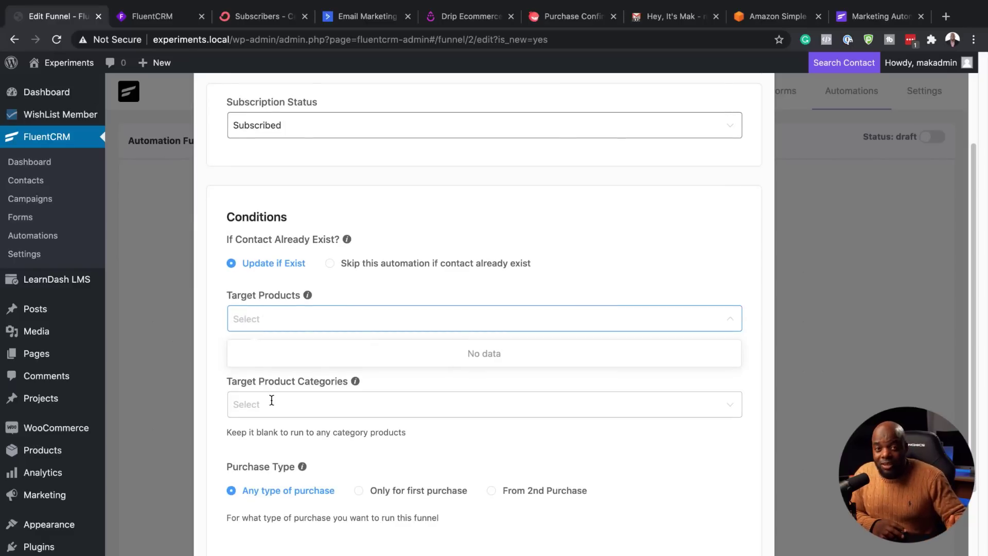
scroll(271, 400, down, 4)
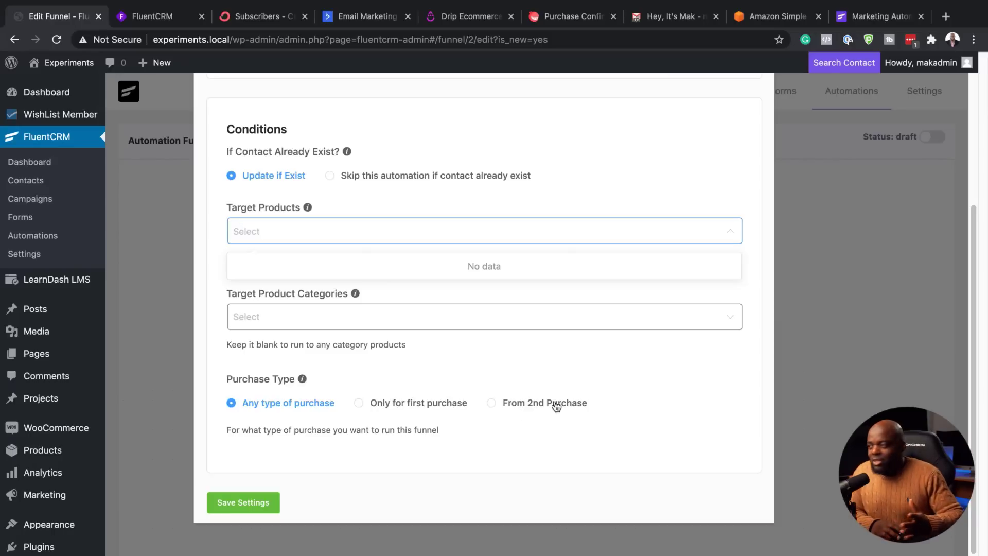
click(260, 503)
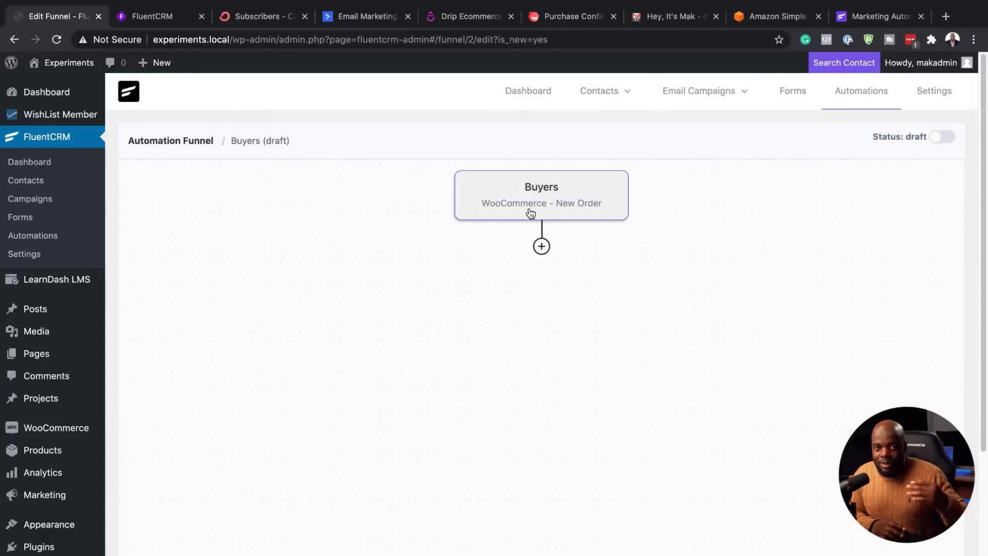
Step: Add an Order Received in WooCommerce benchmark below the Buyers trigger
click(542, 247)
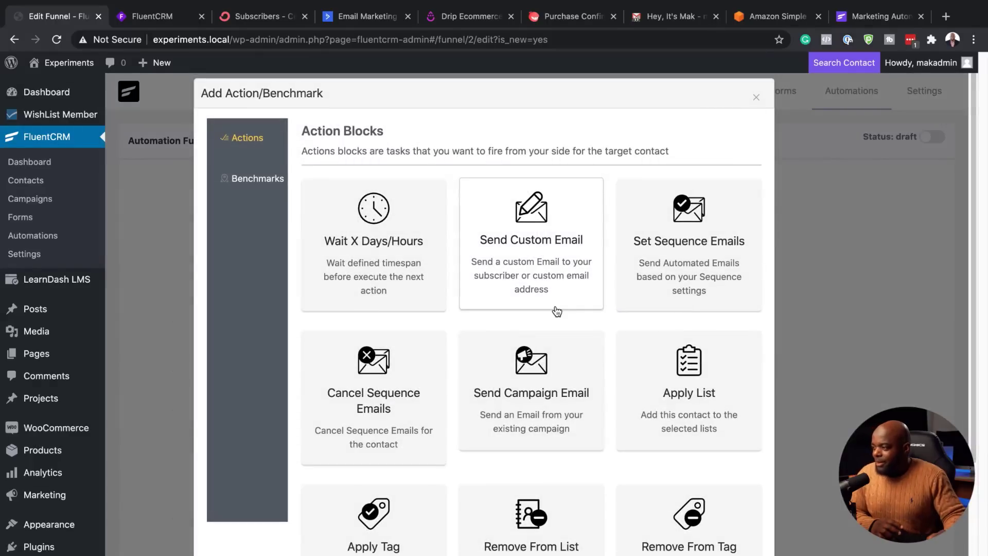
click(265, 178)
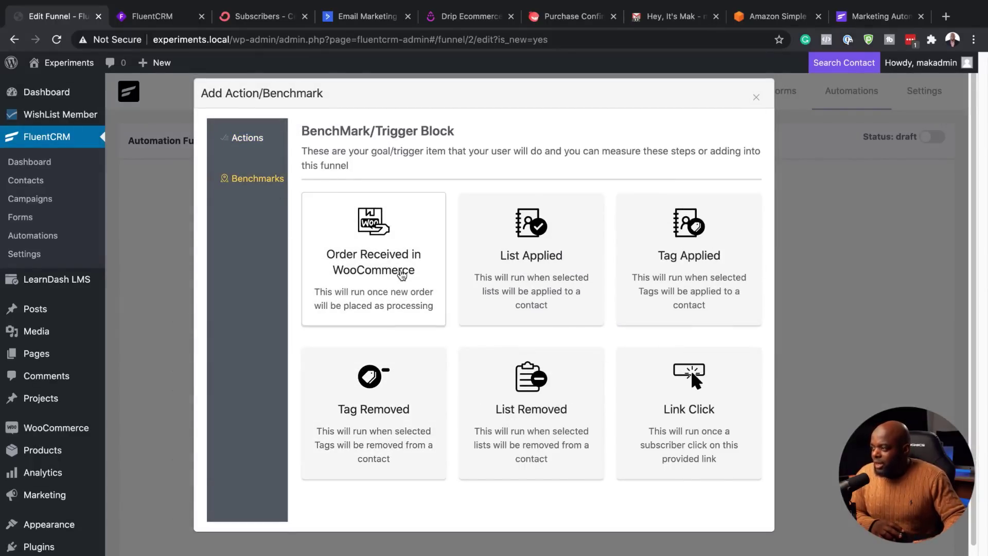
click(401, 271)
click(281, 253)
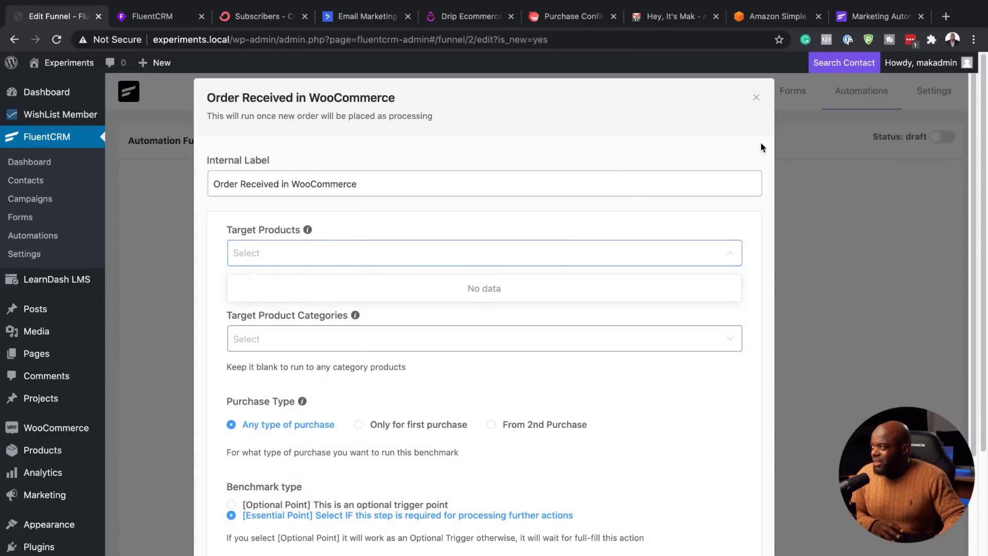
click(756, 98)
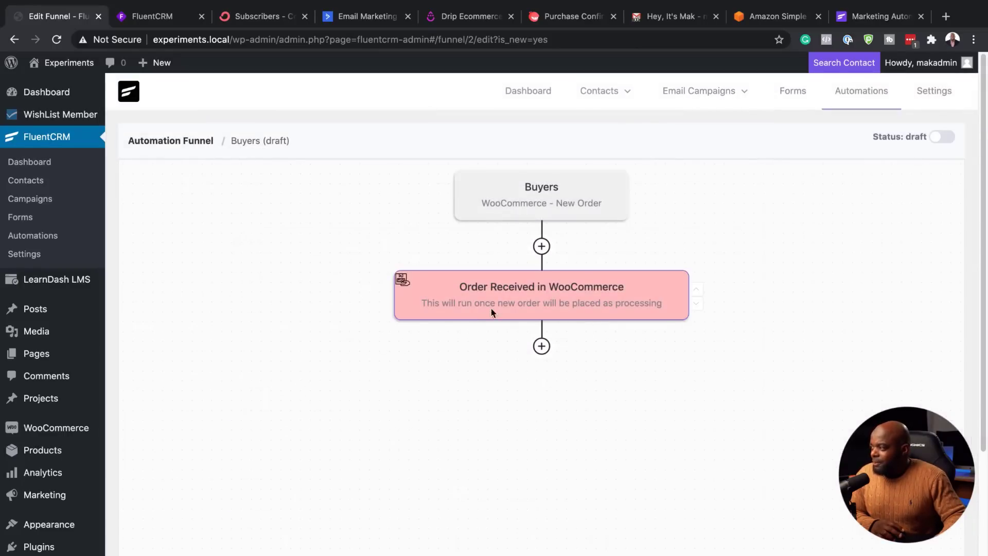
Step: Limit the Order Received benchmark to first purchases only and save it
click(507, 300)
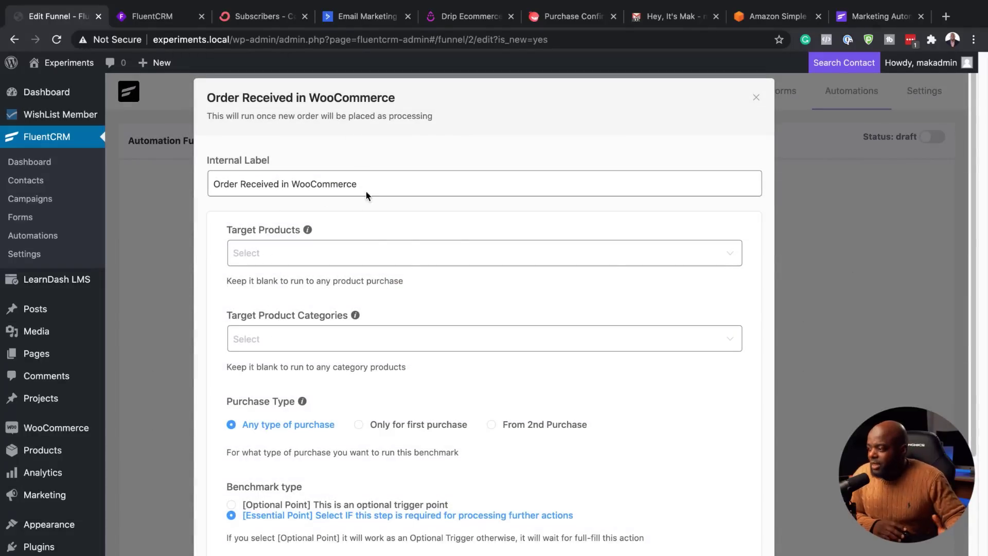
scroll(360, 398, down, 3)
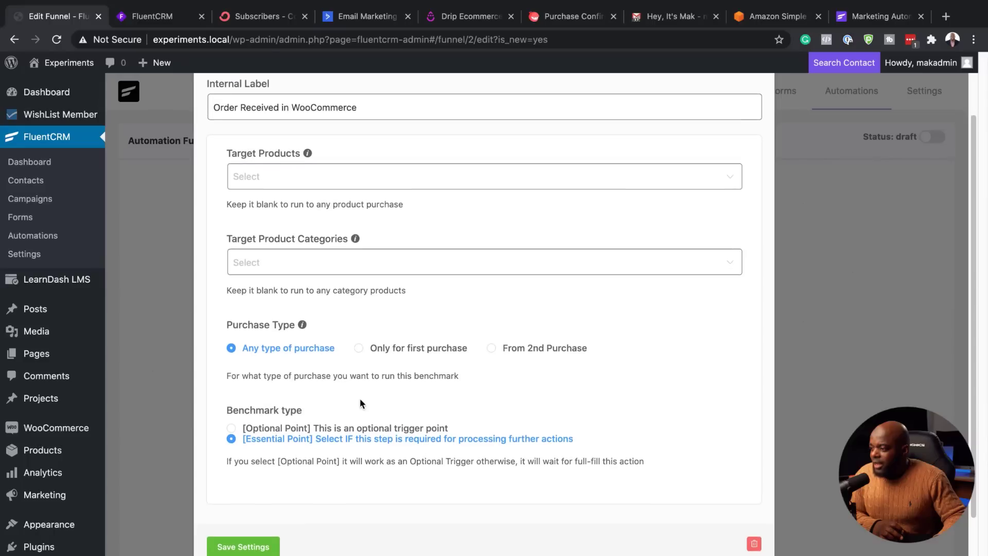
click(360, 347)
scroll(284, 521, down, 1)
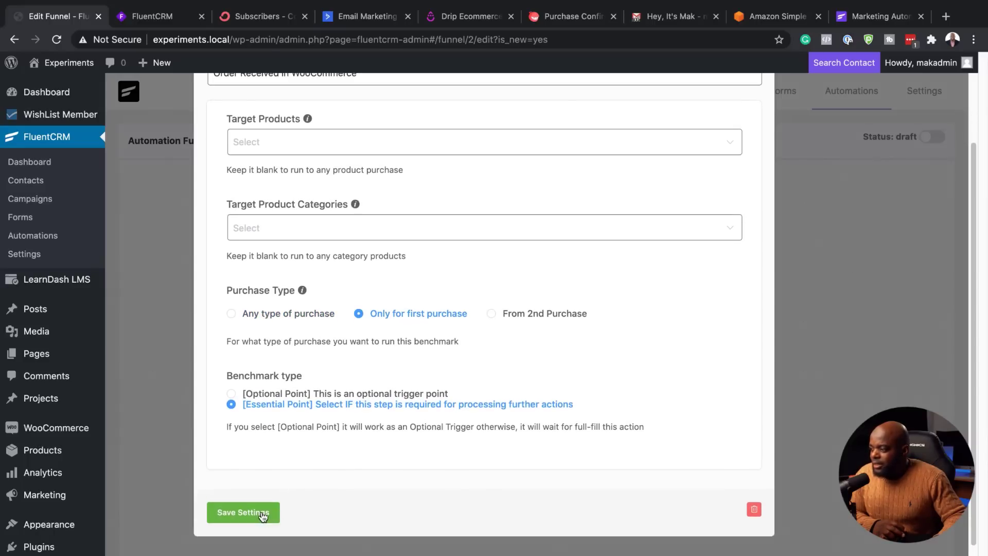
click(263, 513)
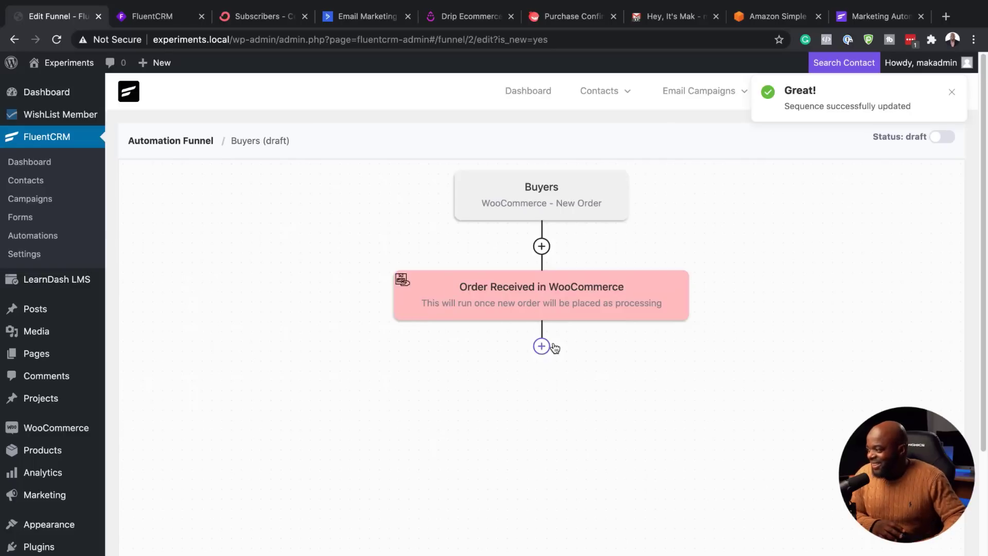
Step: Delete the Order Received benchmark and bring up the step chooser under the Buyers trigger
click(431, 289)
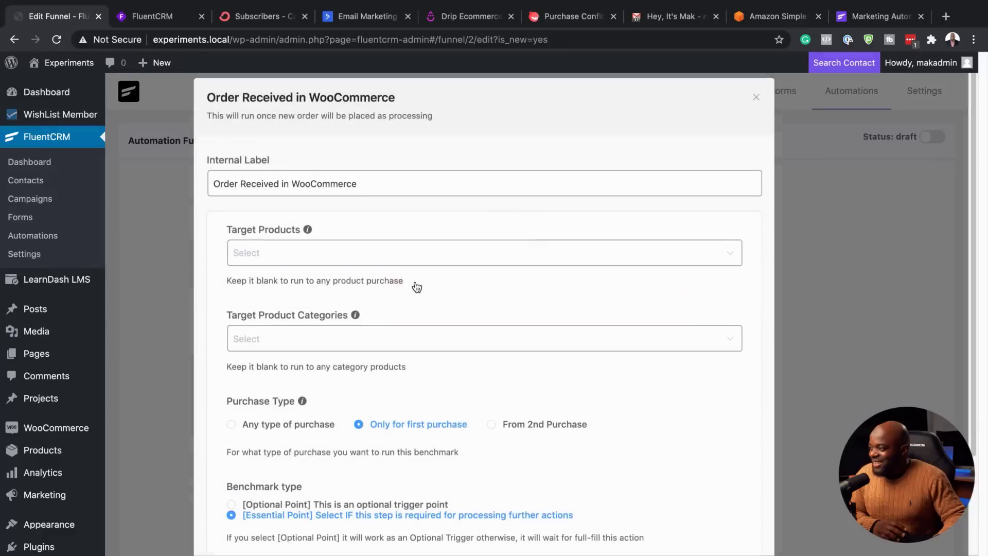
scroll(610, 432, down, 3)
scroll(610, 432, down, 1)
click(754, 501)
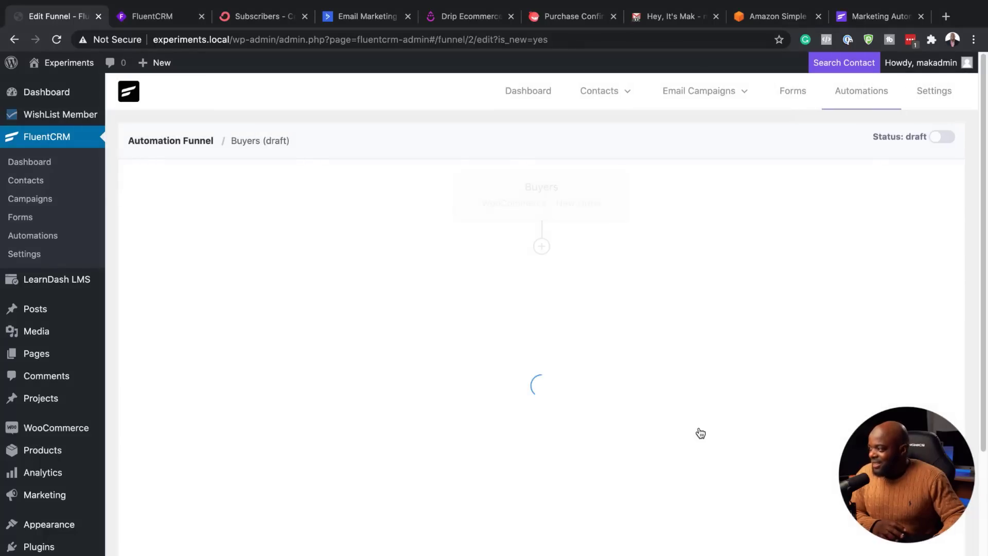
click(541, 247)
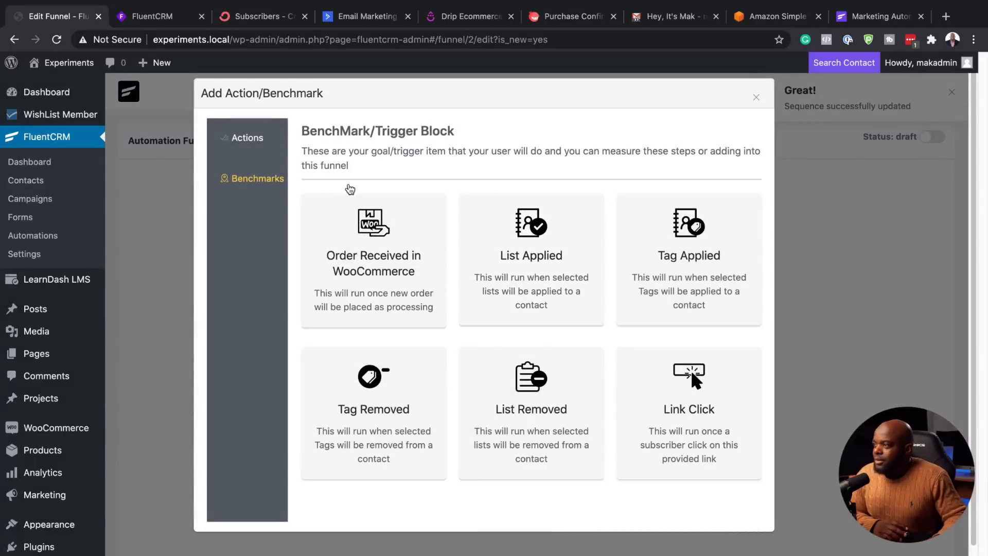
Step: Add an Apply Tag action with the freebie tag under the New Order trigger and save it
click(245, 138)
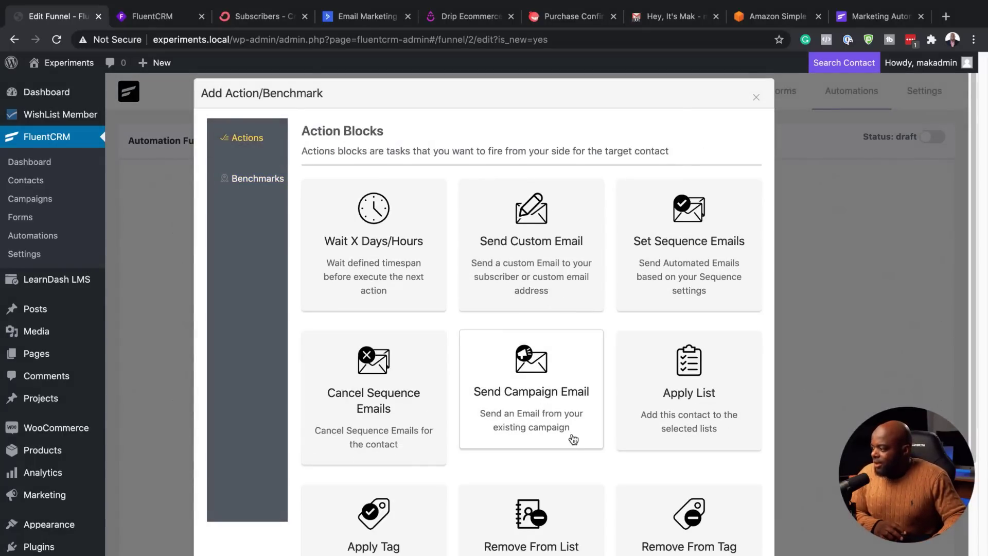
scroll(571, 437, down, 2)
click(393, 470)
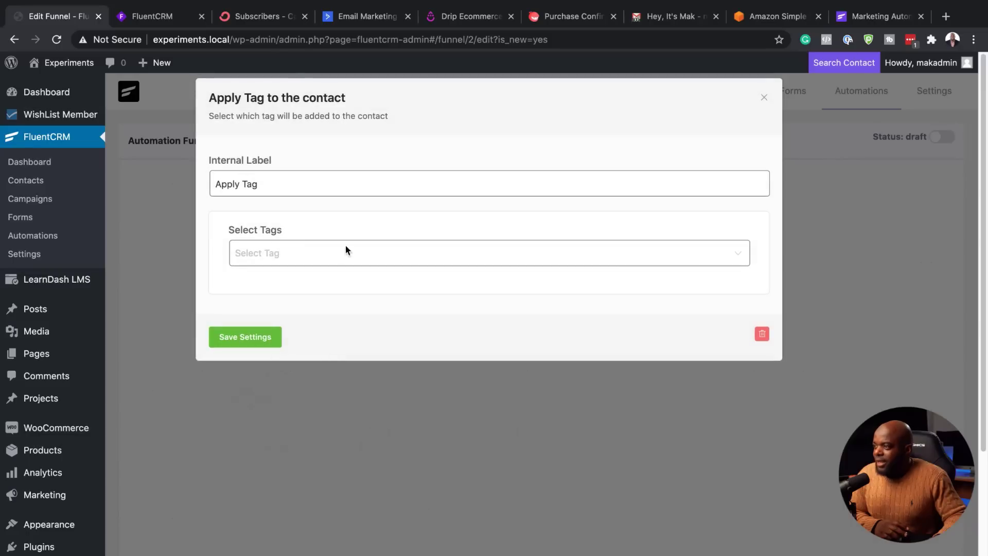
click(291, 256)
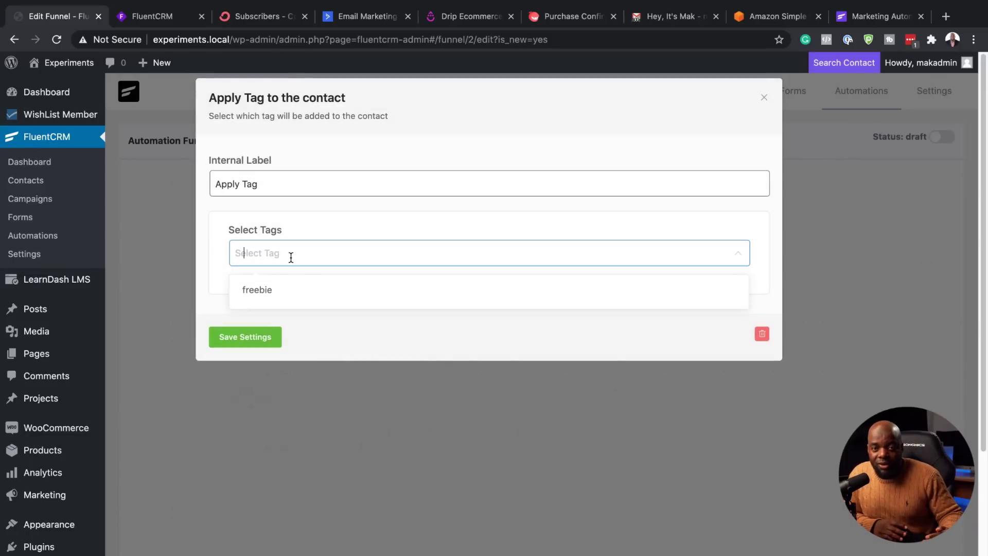
click(277, 296)
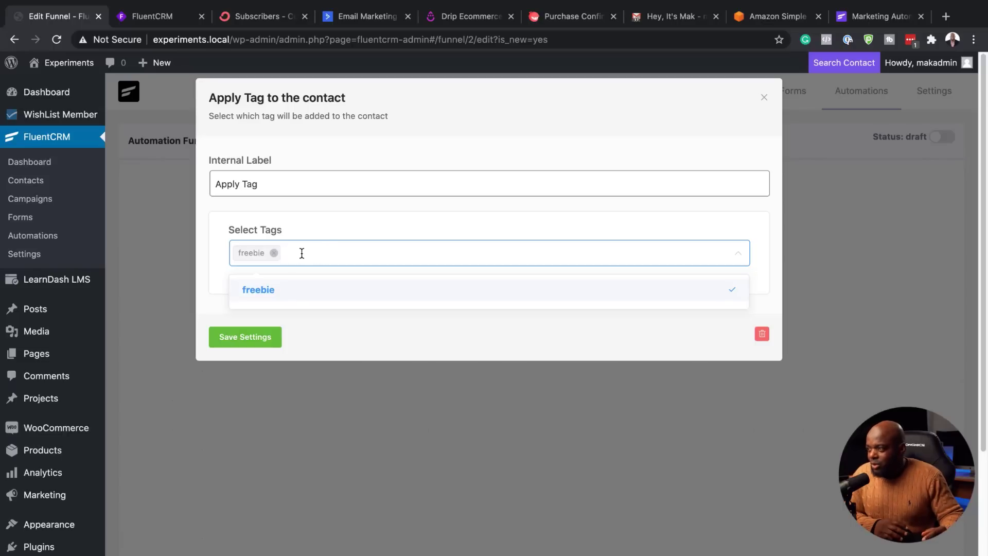
click(260, 341)
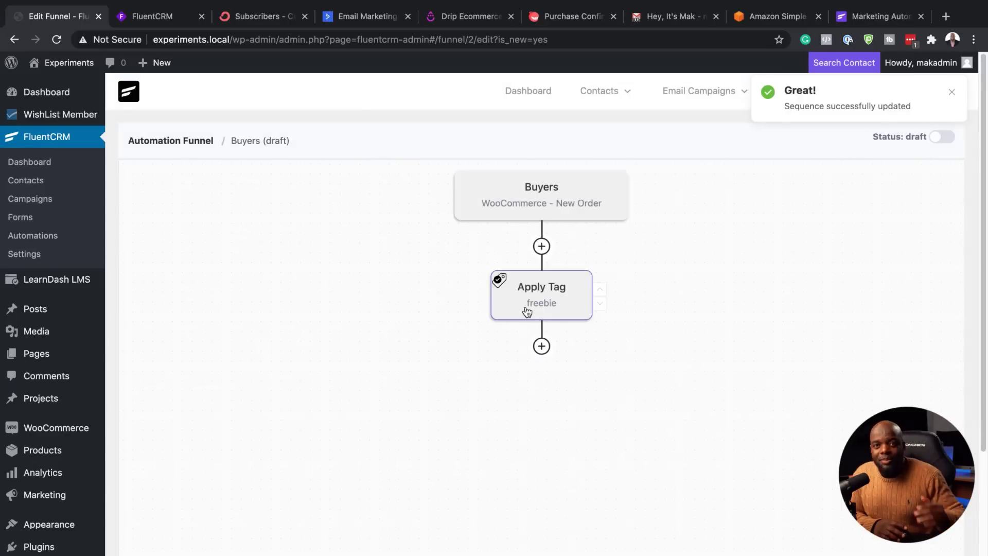
Step: Add a Send Campaign Email step below Apply Tag, leaving the campaign unselected
click(541, 346)
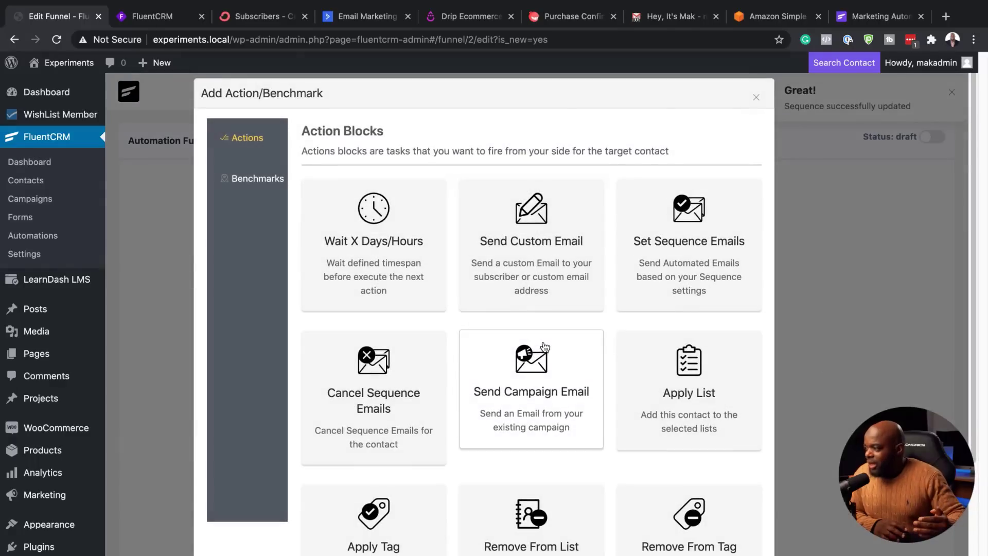
scroll(664, 416, down, 3)
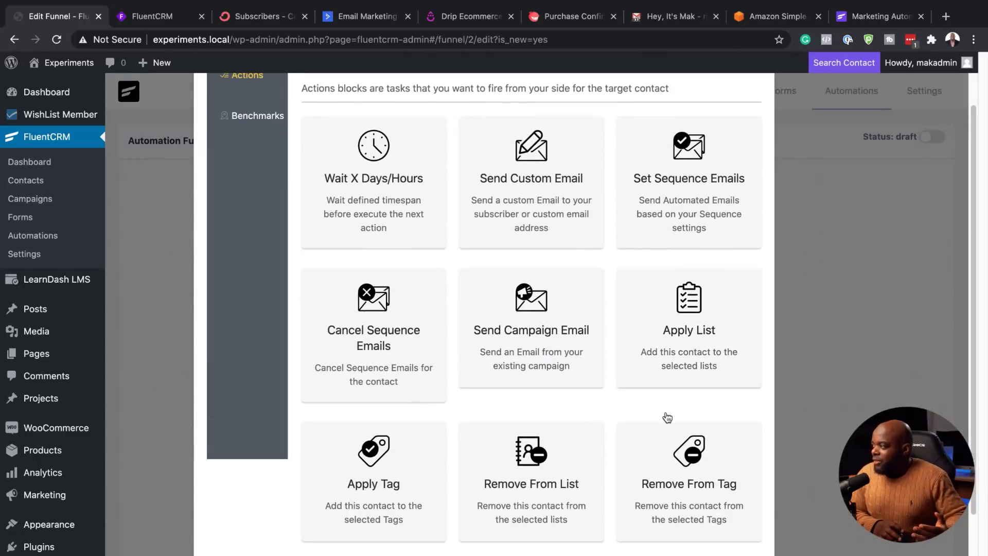
scroll(620, 401, up, 1)
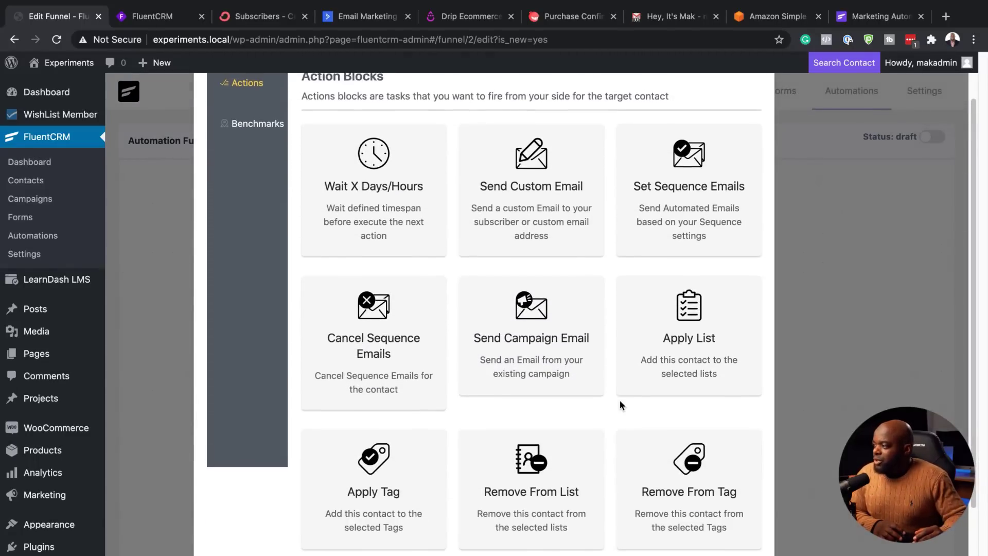
scroll(619, 400, up, 2)
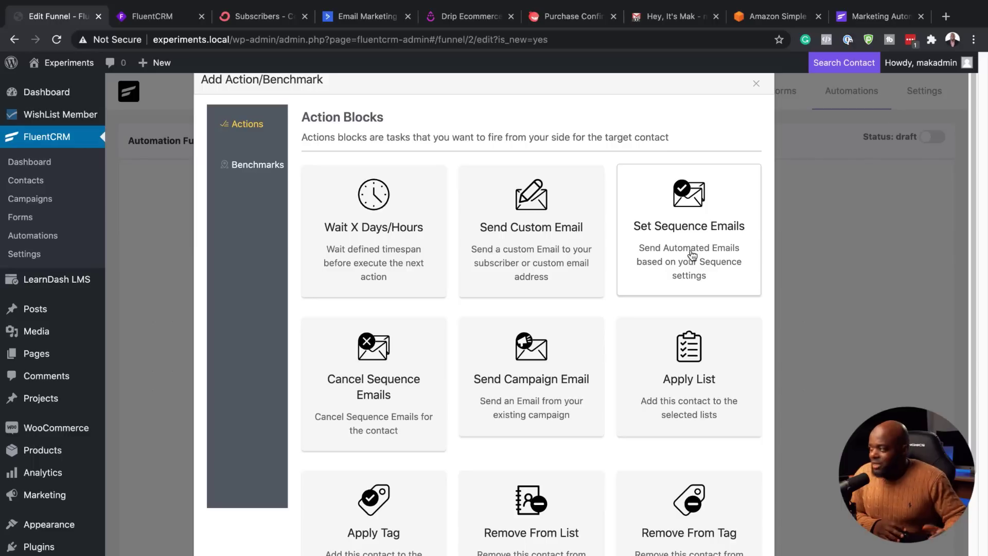
click(539, 392)
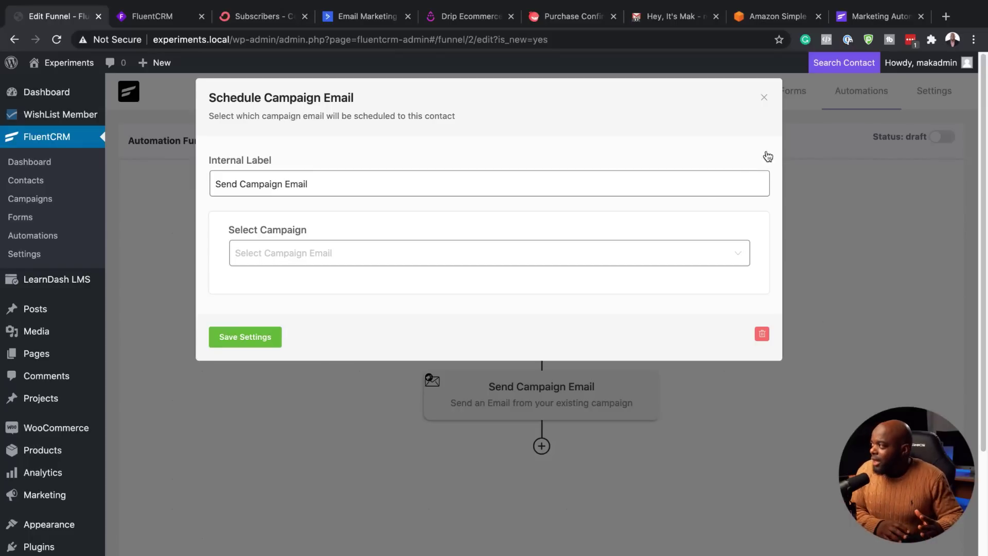
click(764, 97)
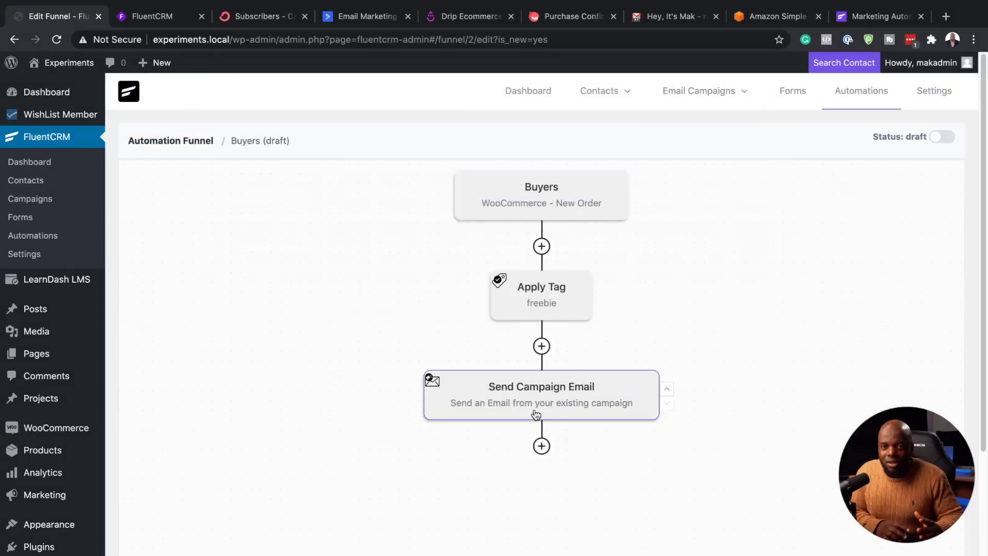